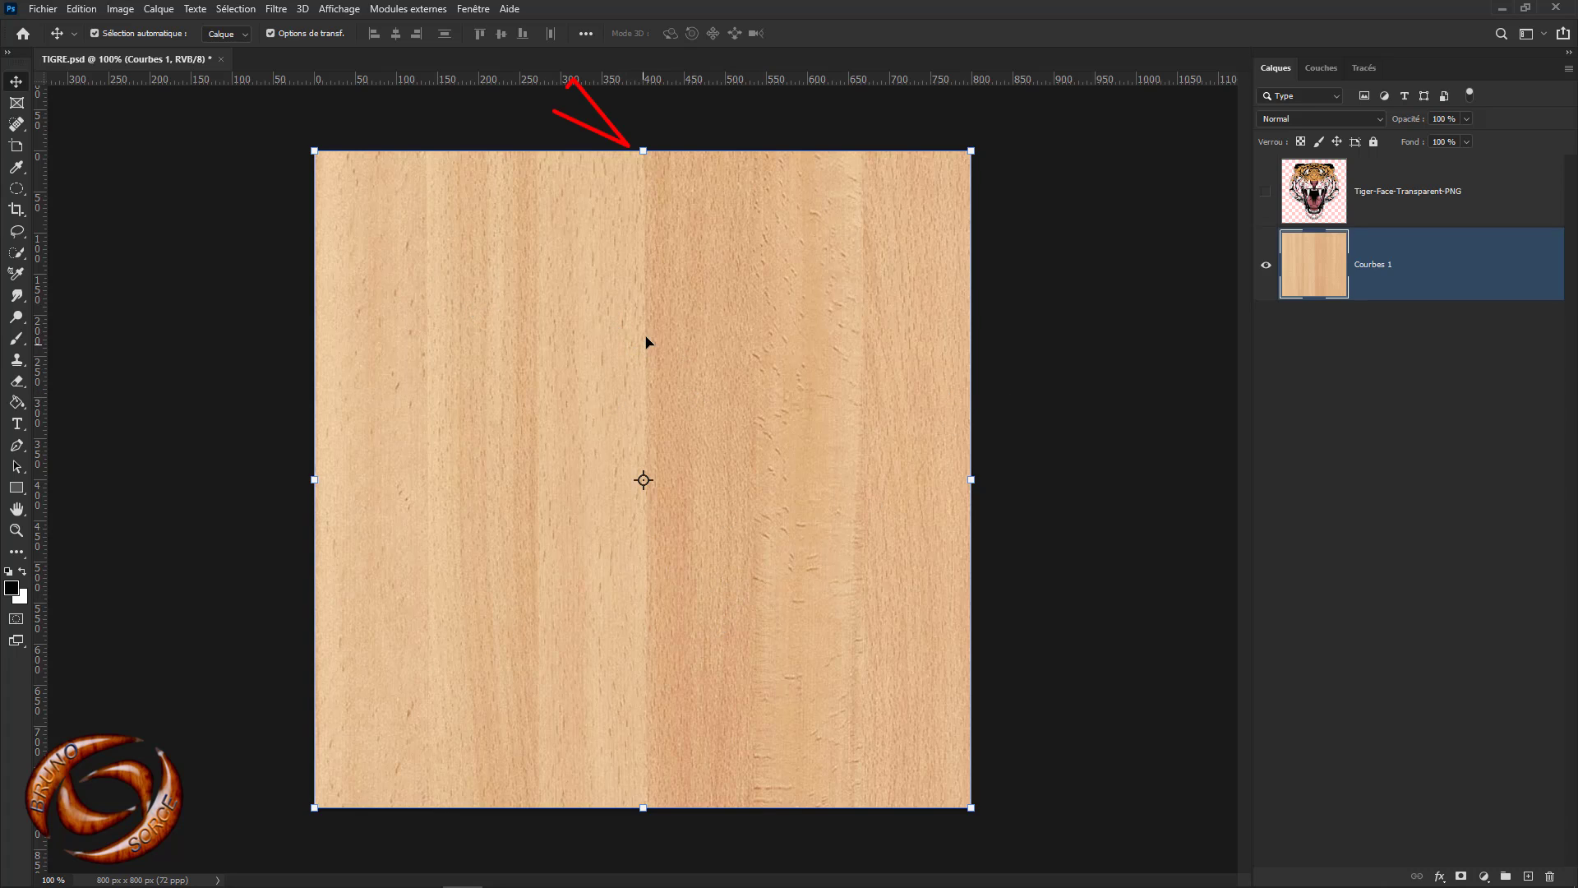
Rotate the wood texture layer Courbes 1 by 90° clockwise and apply the transformation
click(643, 150)
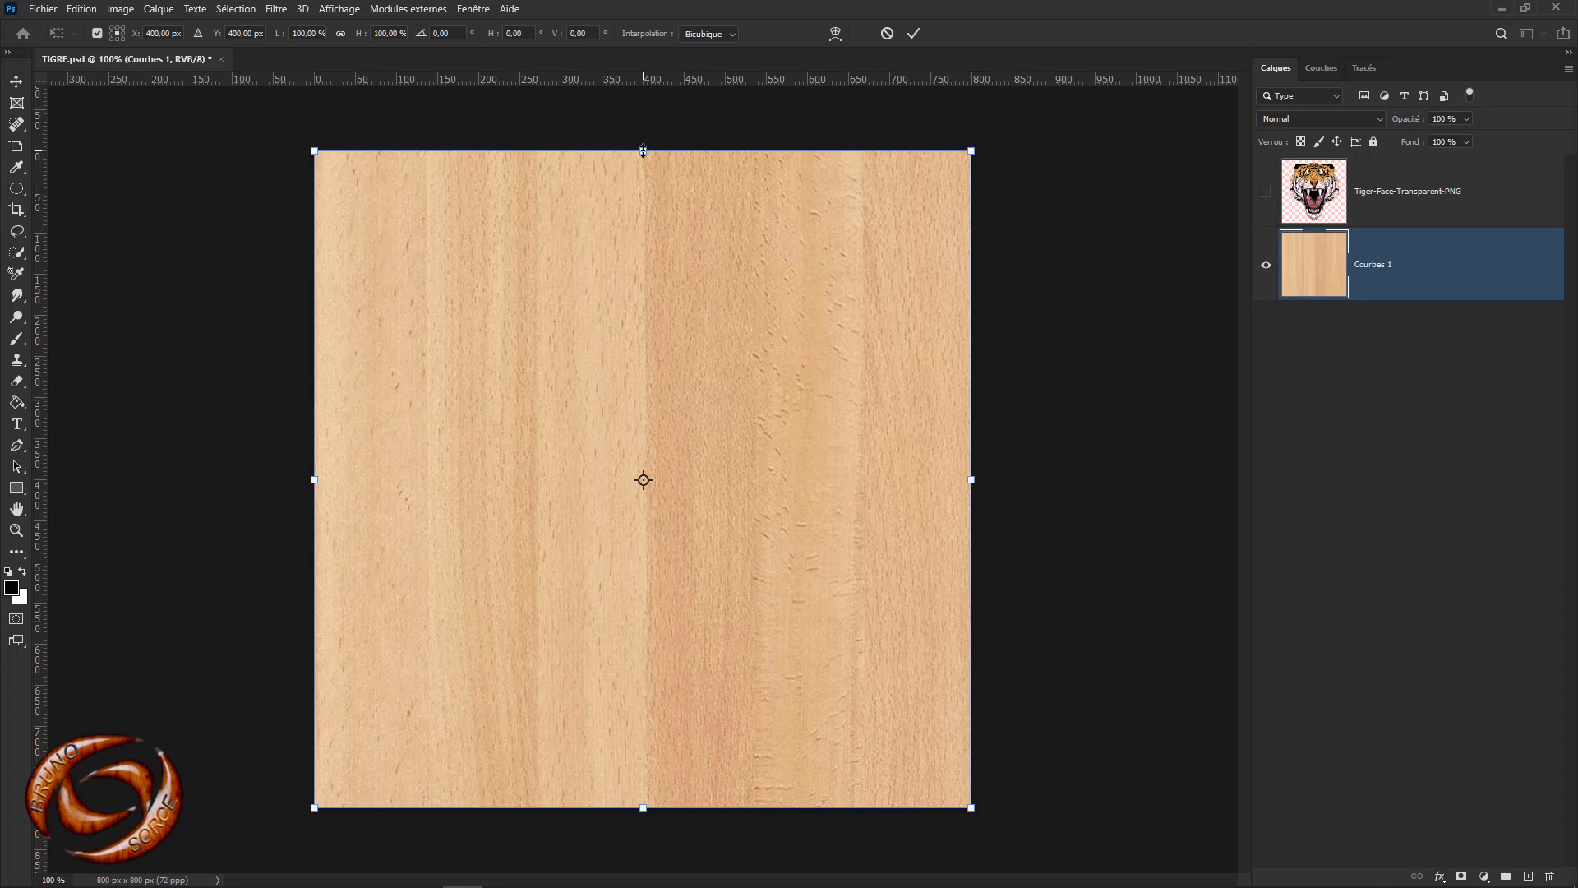
right_click(644, 200)
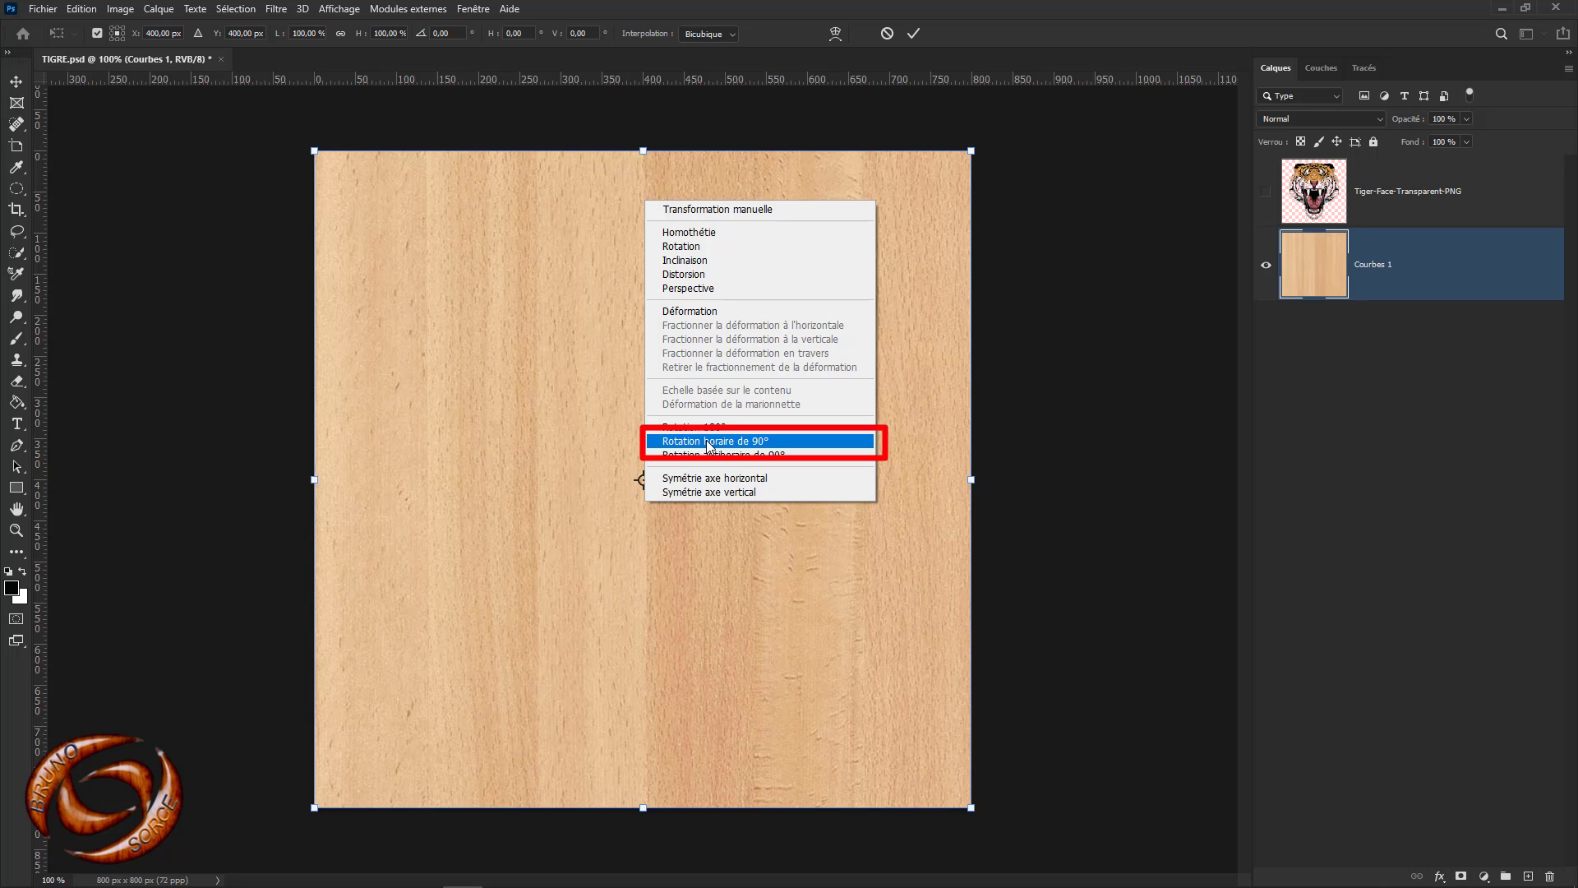
click(707, 441)
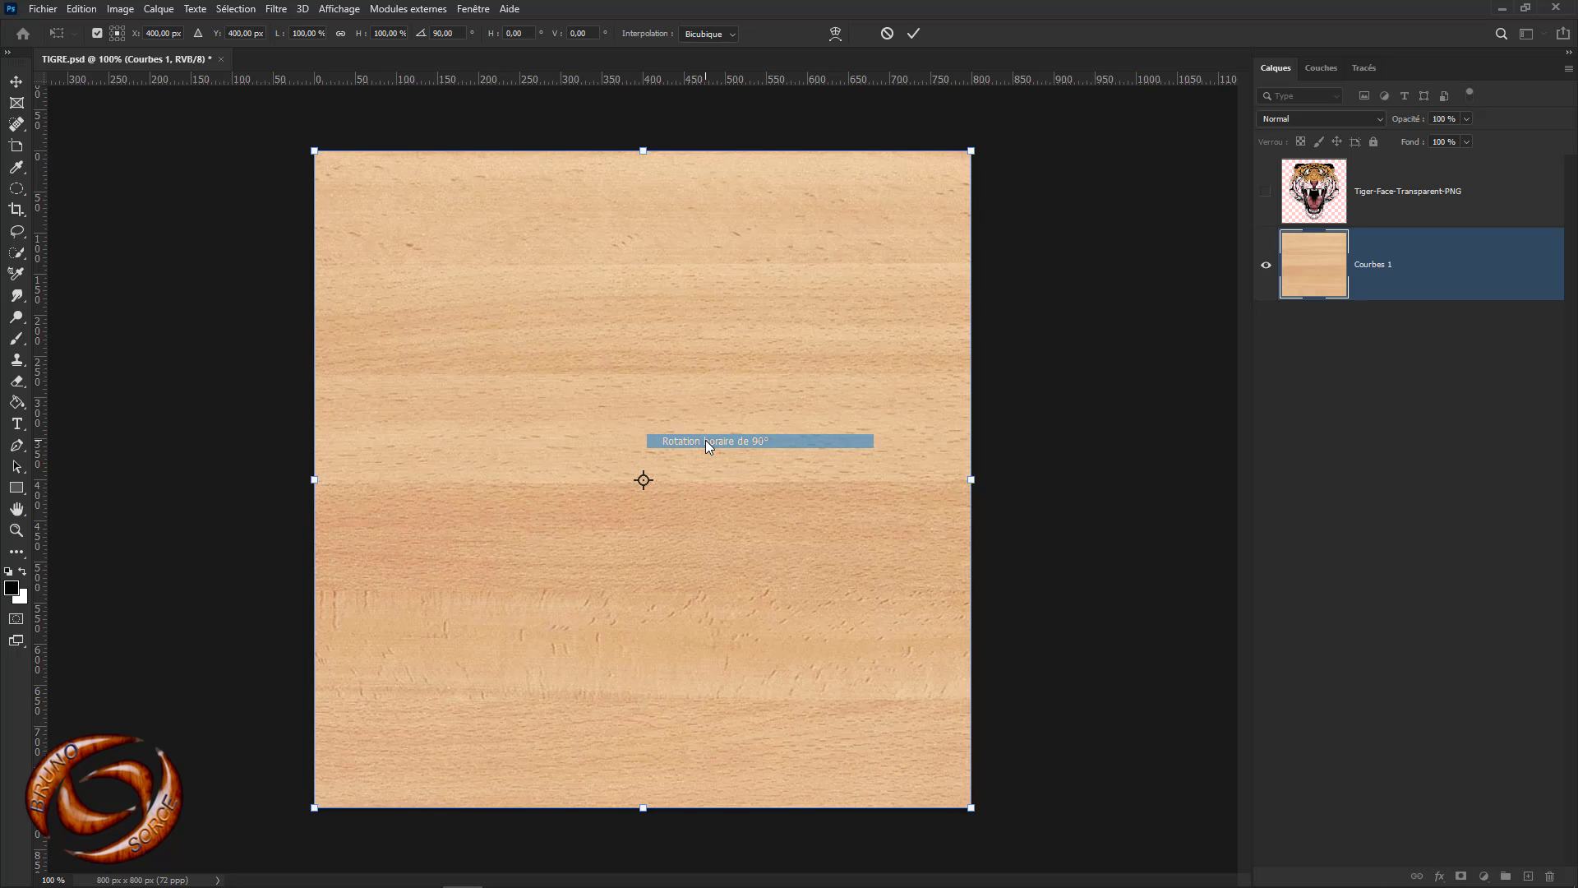
key(Return)
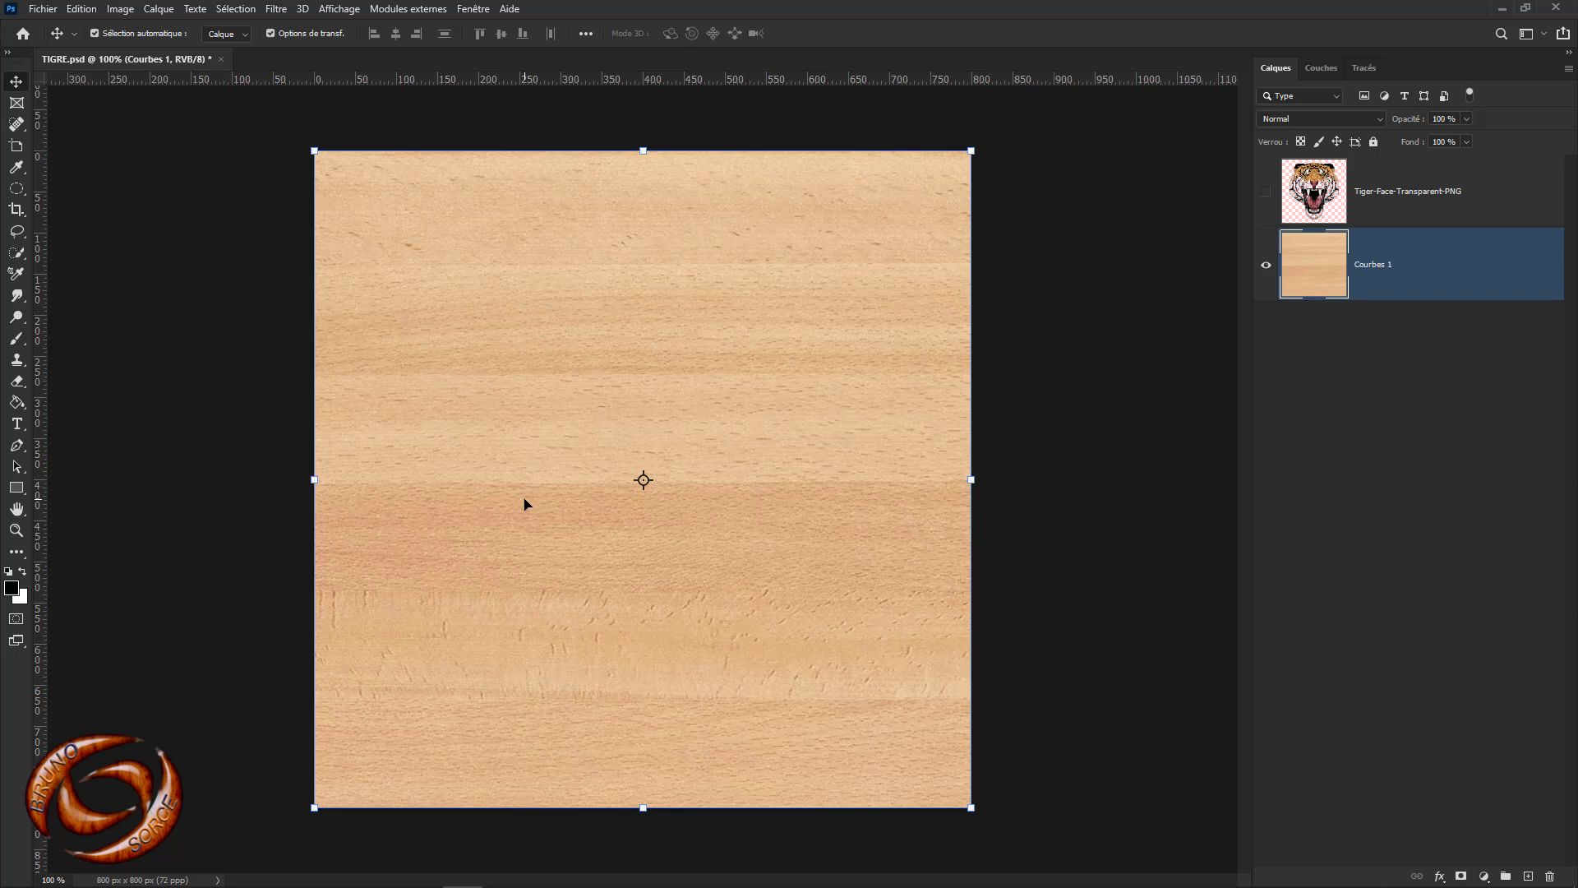
click(43, 12)
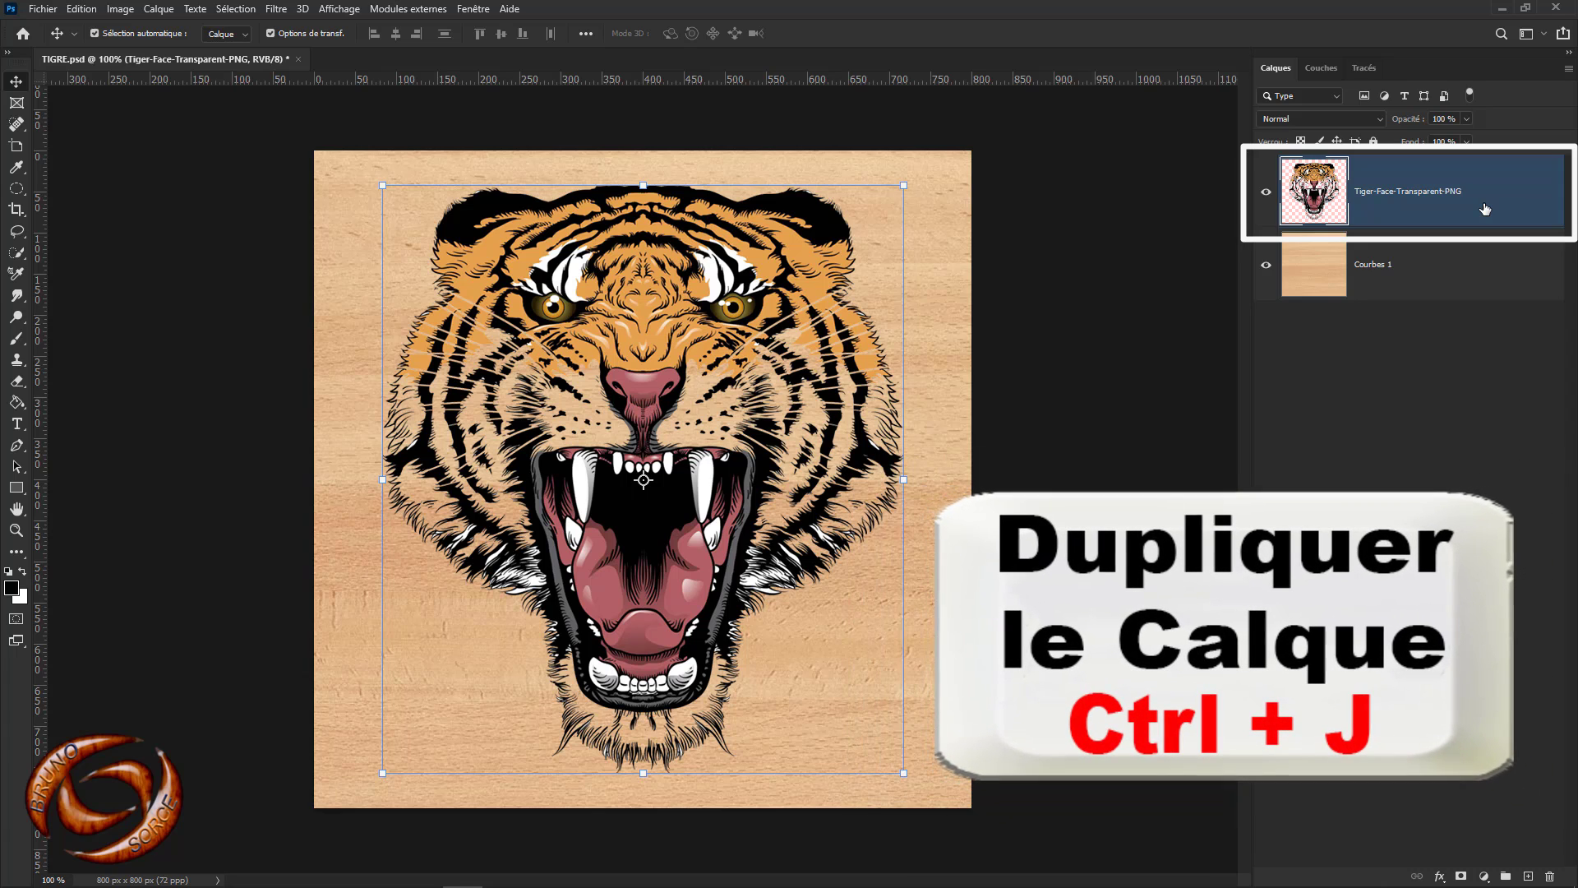
Duplicate the Tiger-Face-Transparent-PNG layer and desaturate the copy
key(ctrl+j)
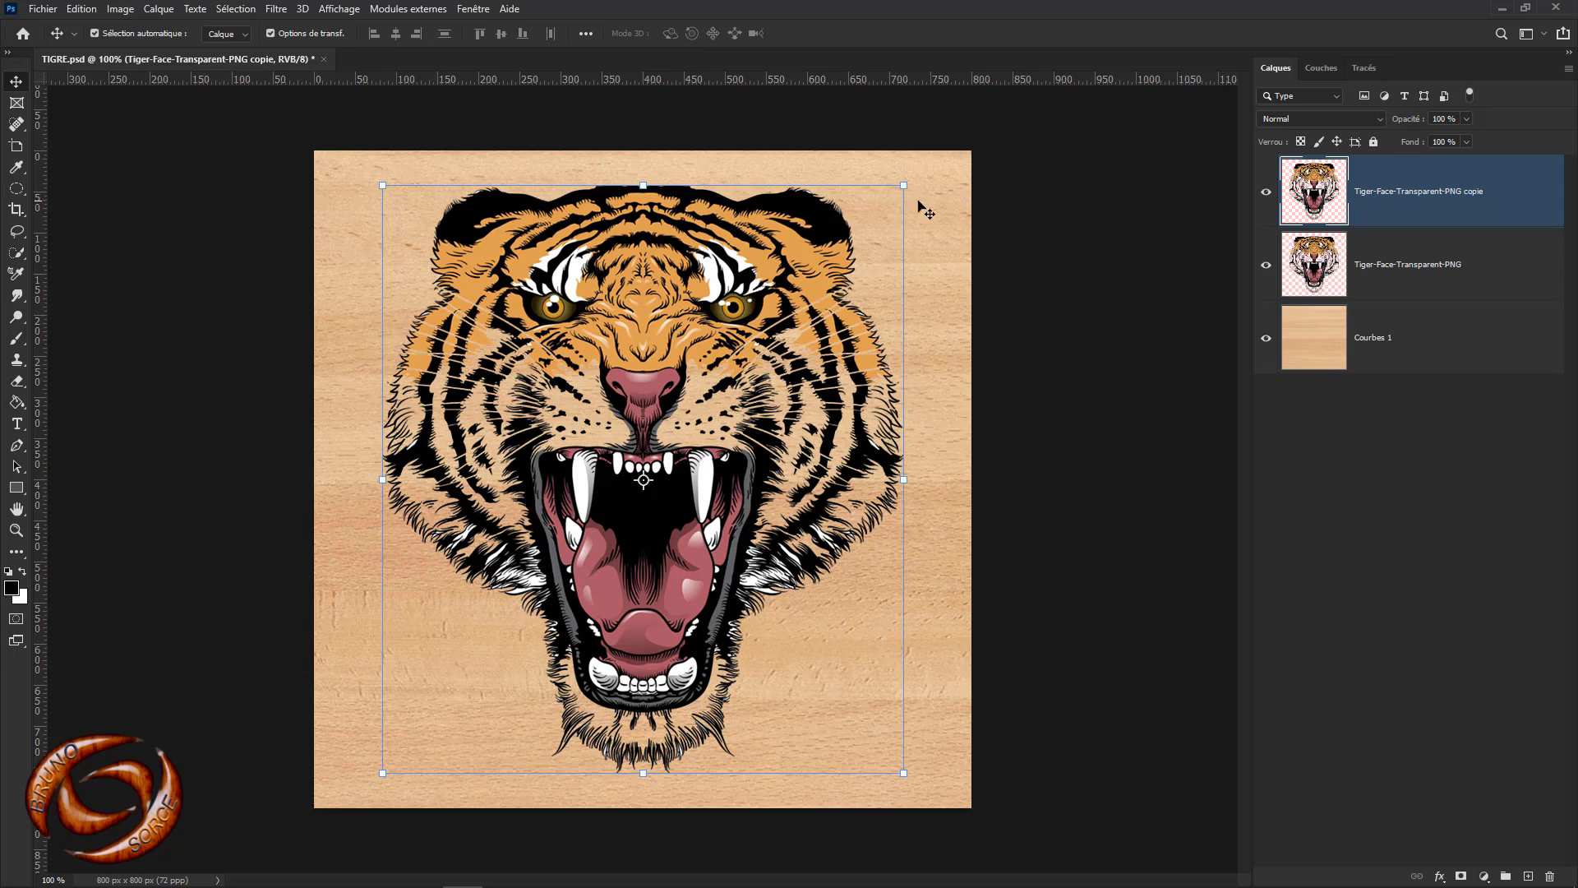
click(121, 10)
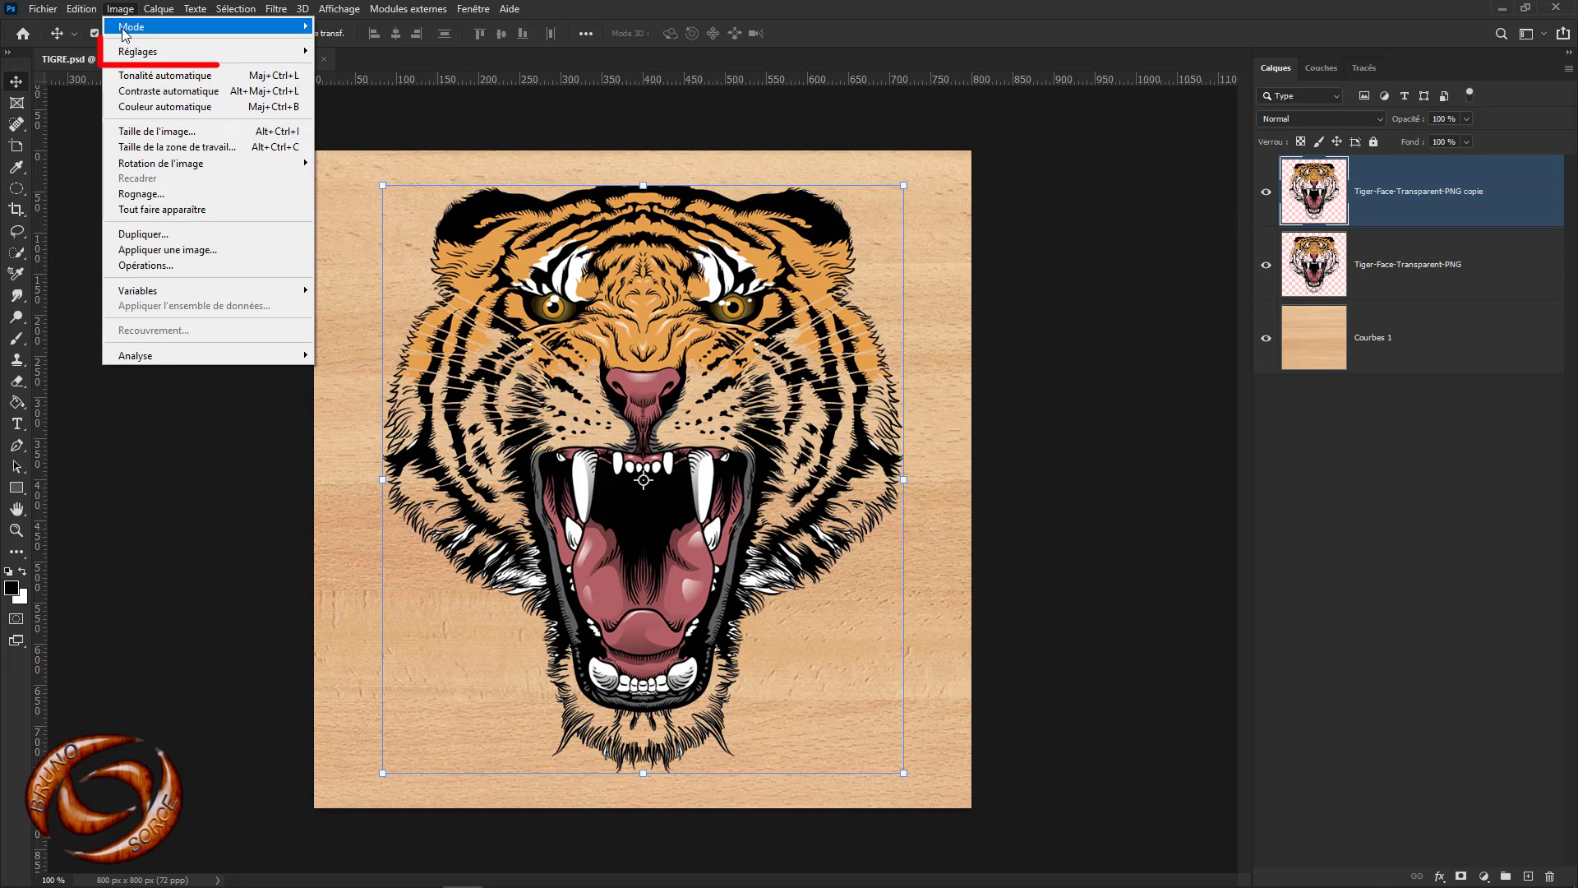
mouse_move(247, 51)
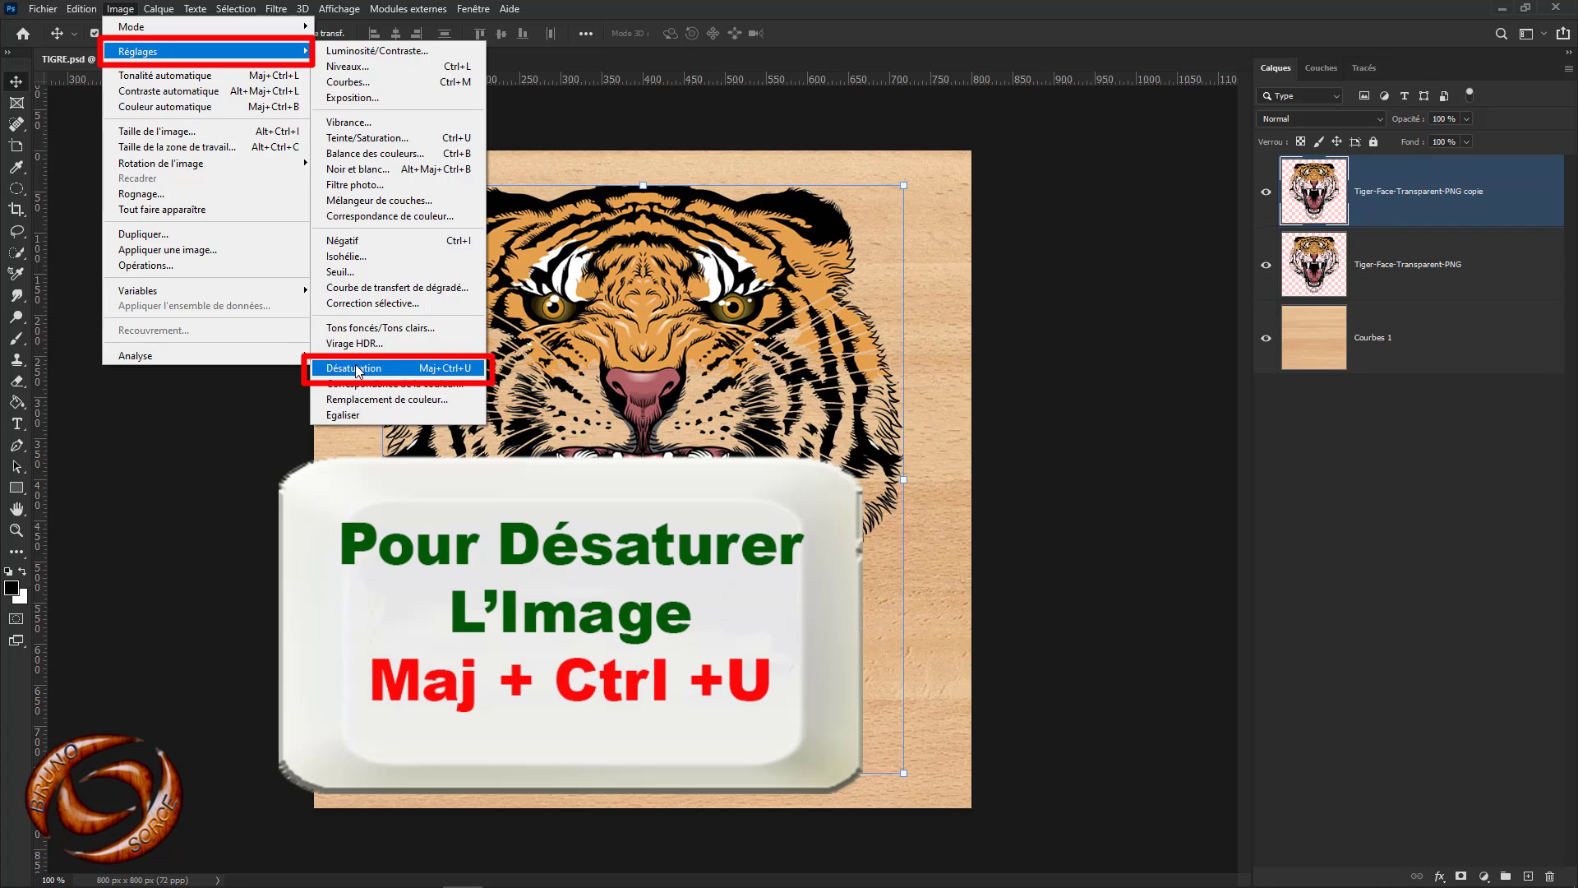
click(448, 375)
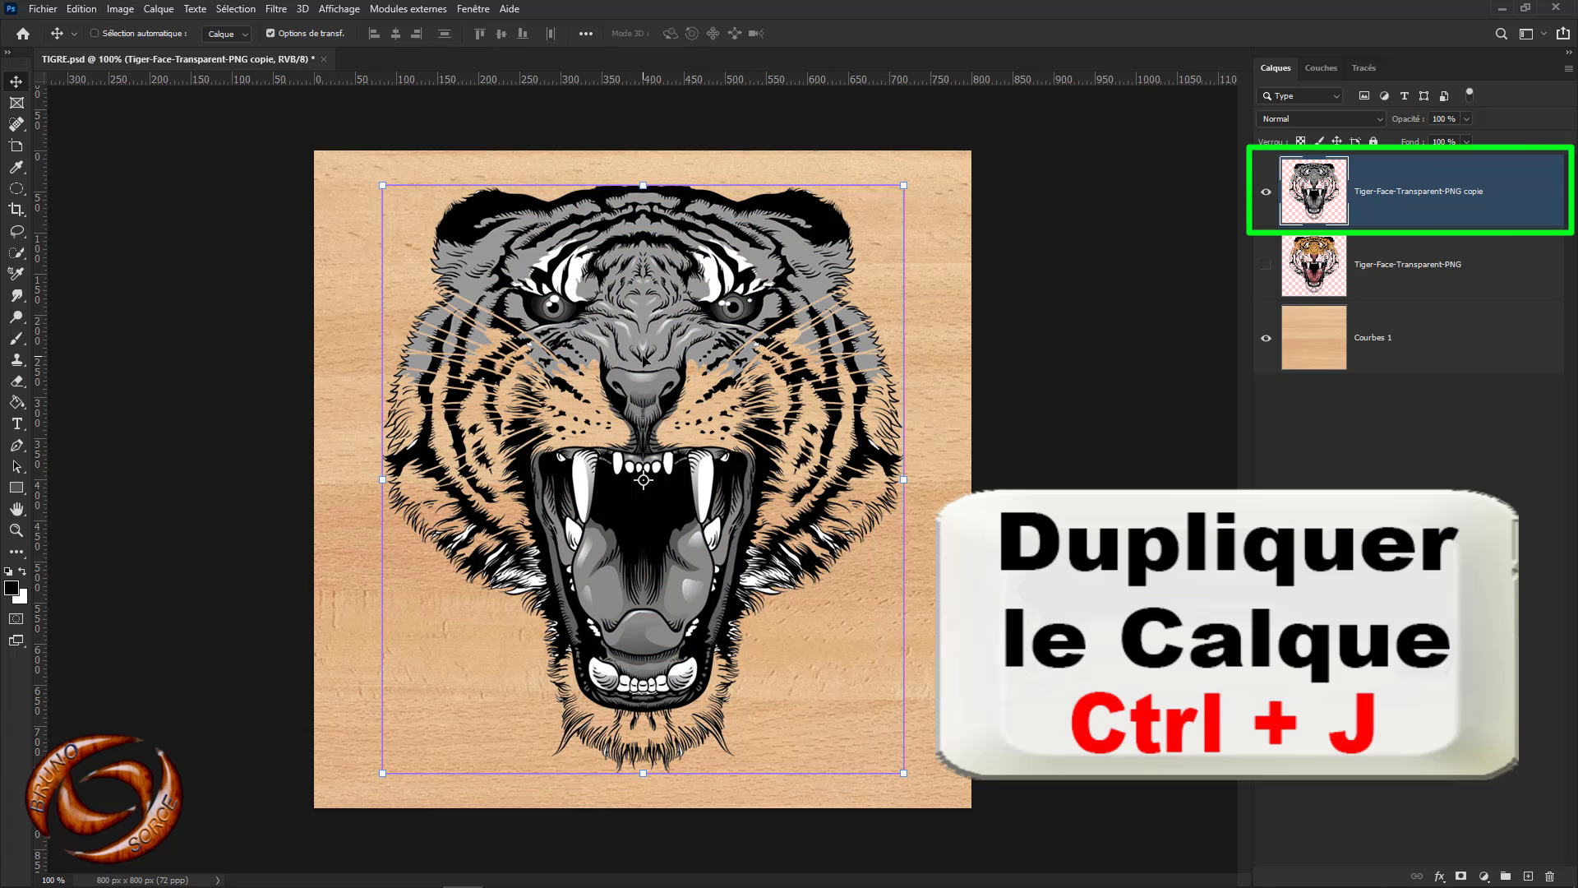
Duplicate the desaturated tiger layer and apply the Photocopie sketch filter to the new copy with Détail 24 and Obscurcissement 50
key(ctrl+j)
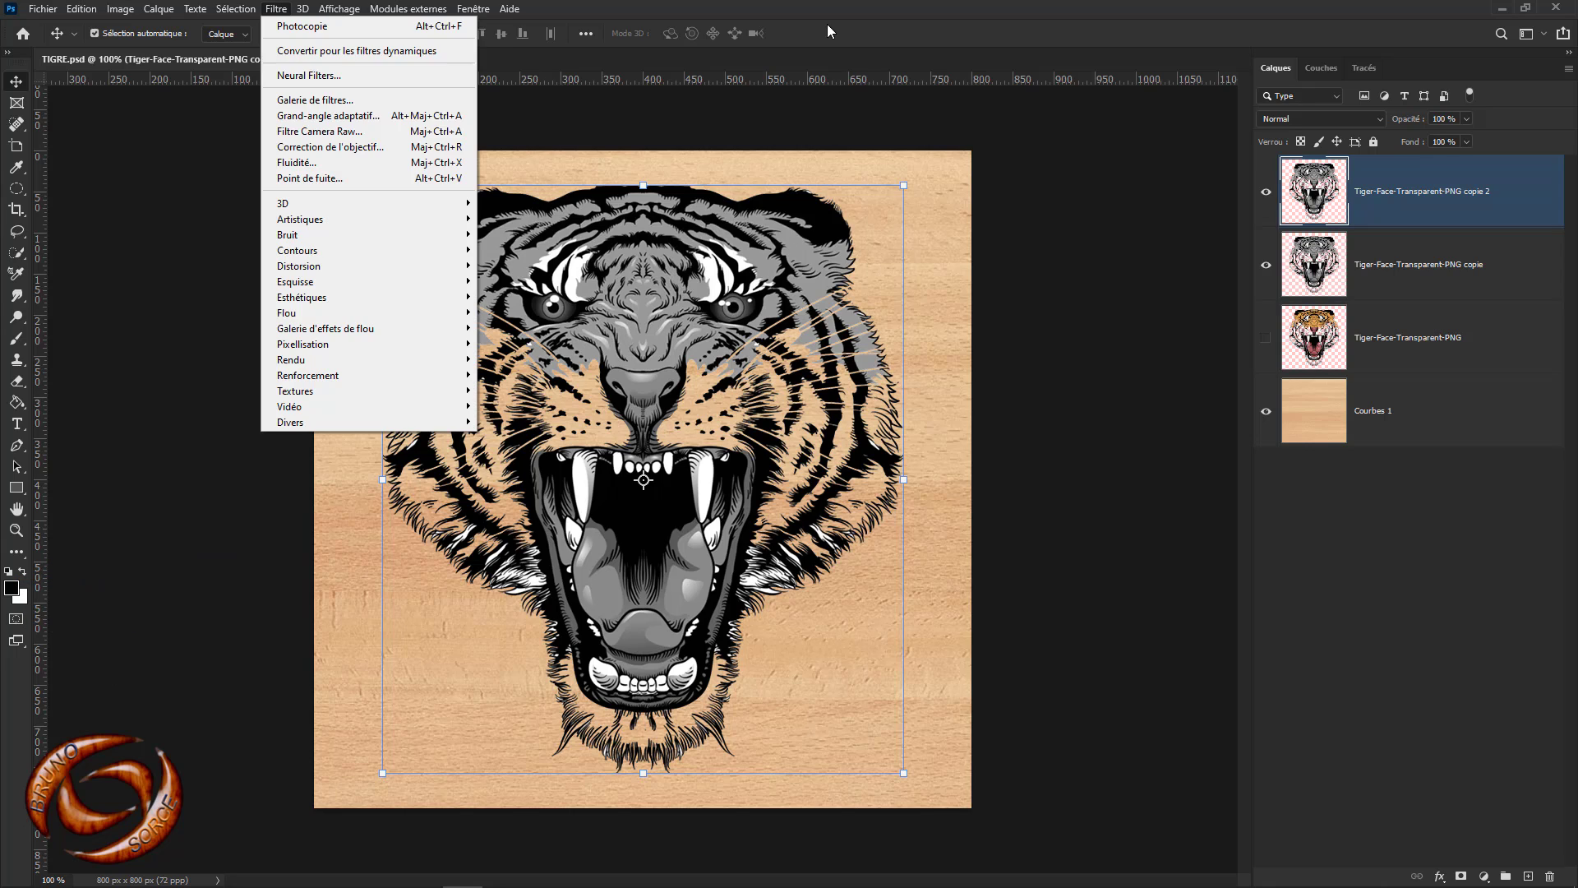
click(829, 30)
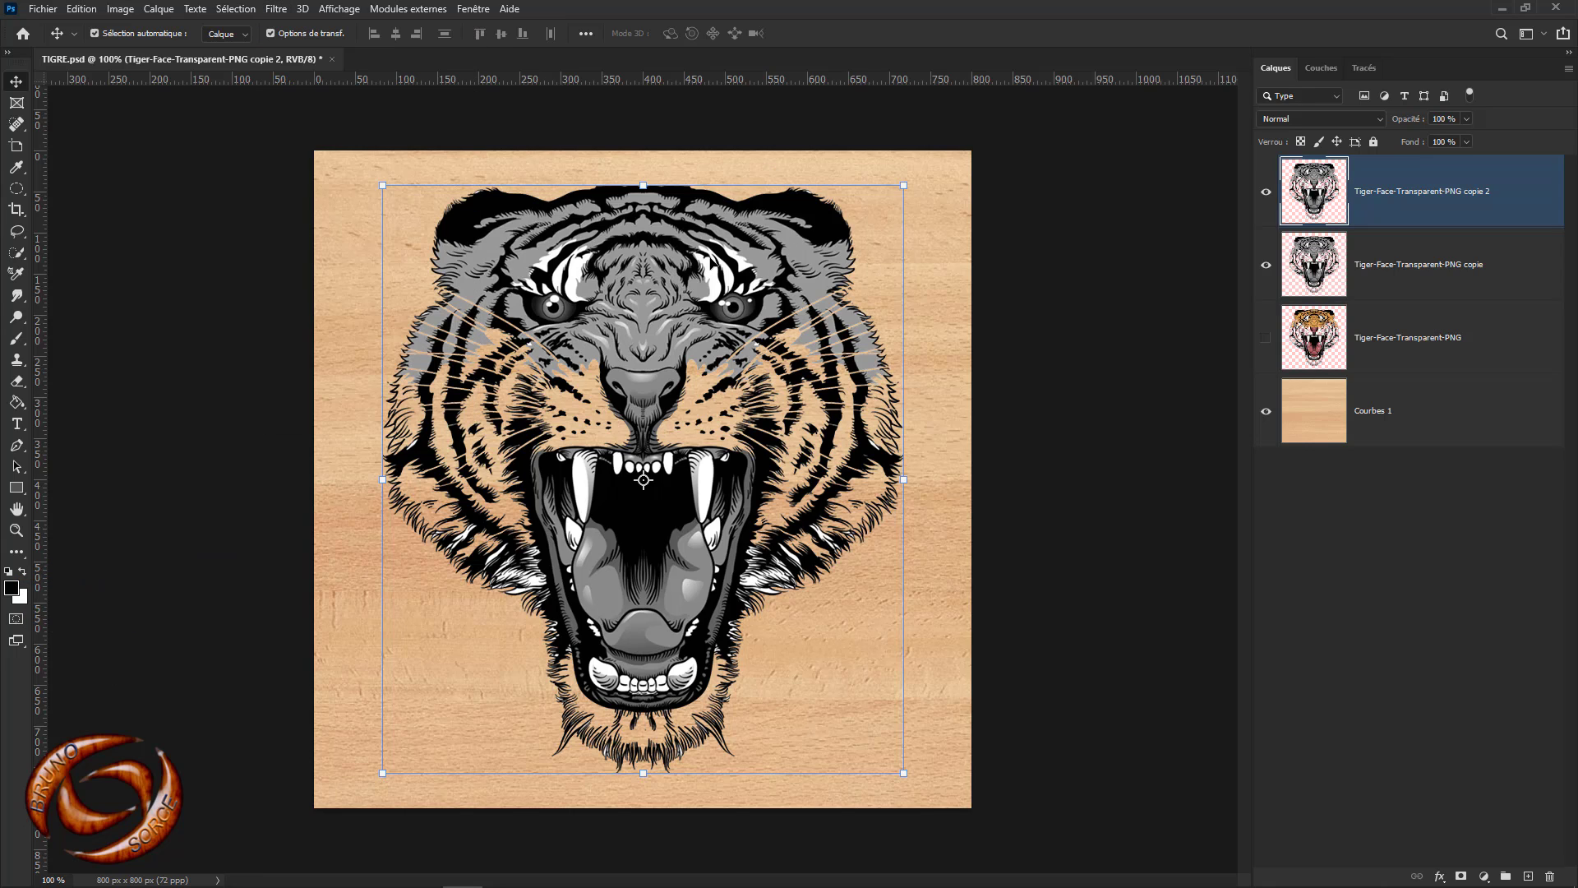
click(278, 9)
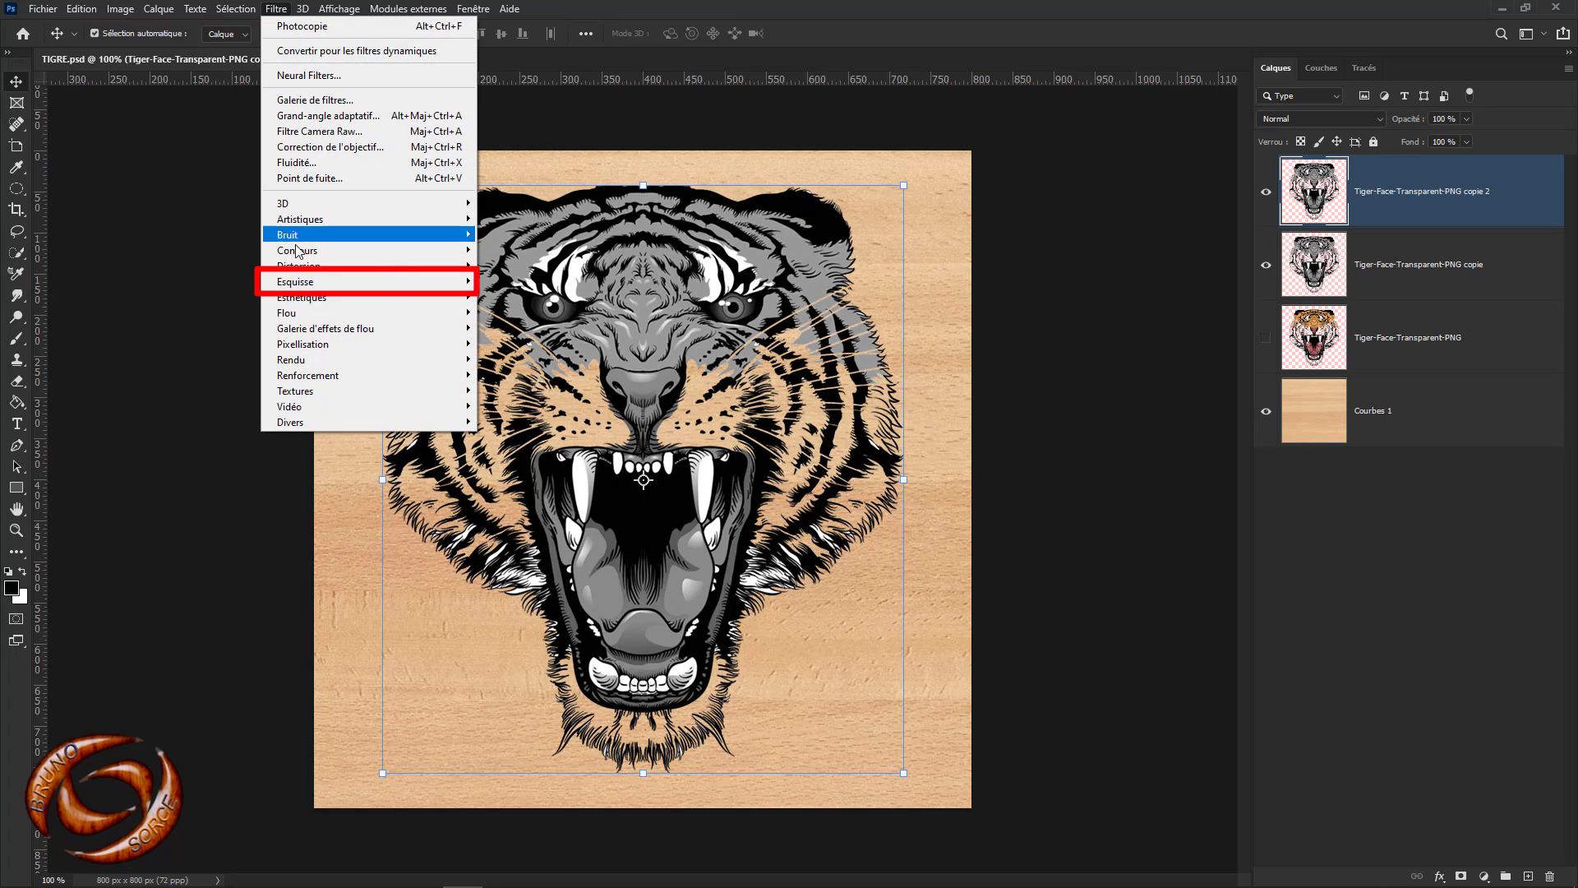
mouse_move(296, 281)
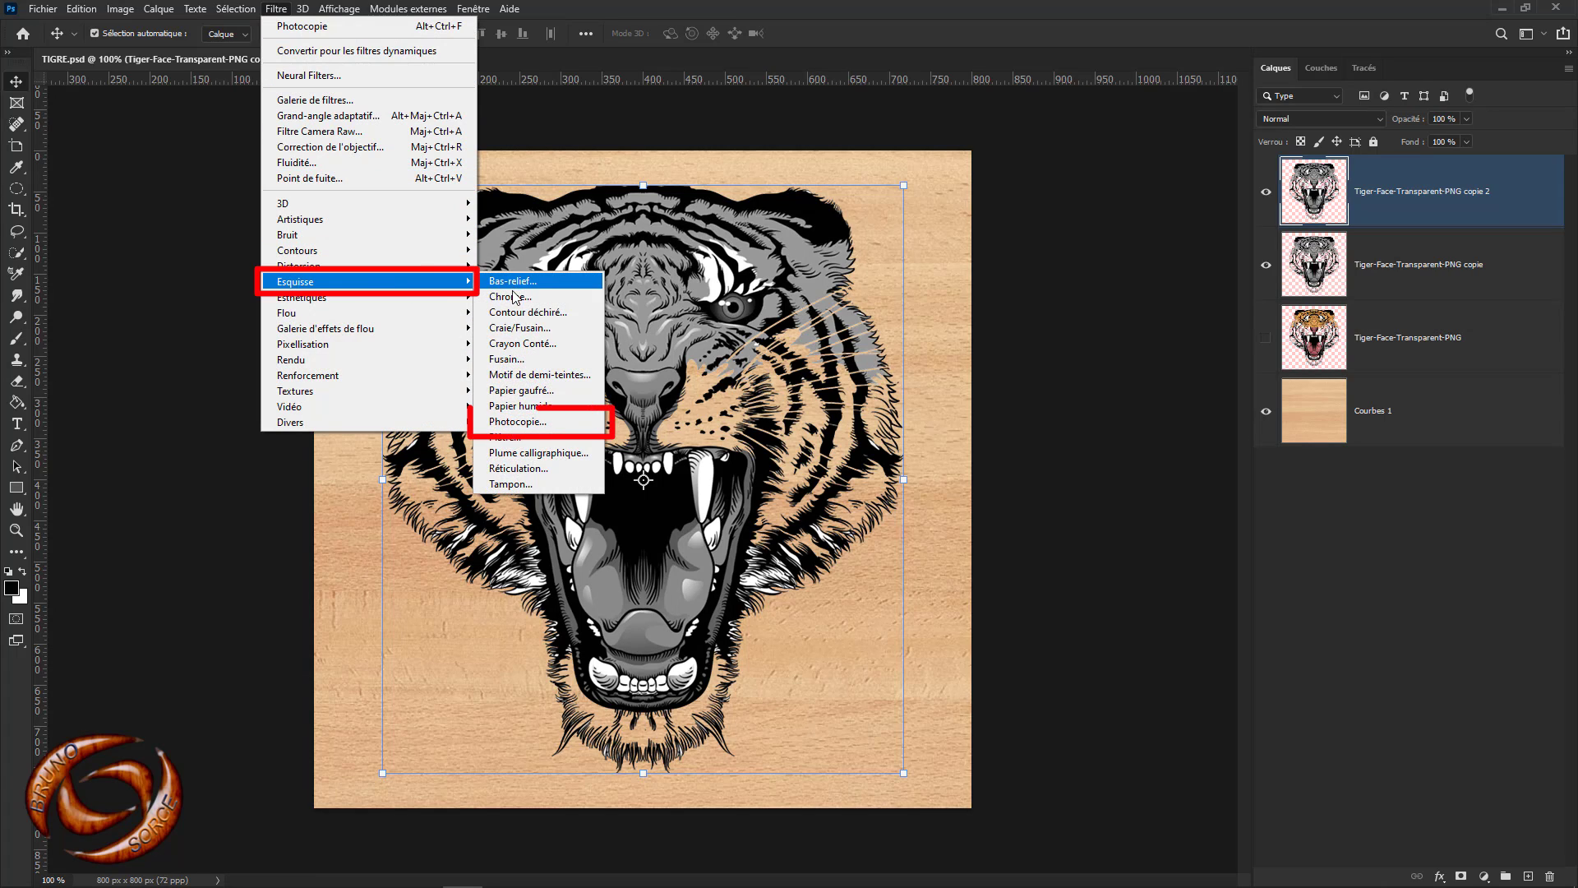
click(515, 422)
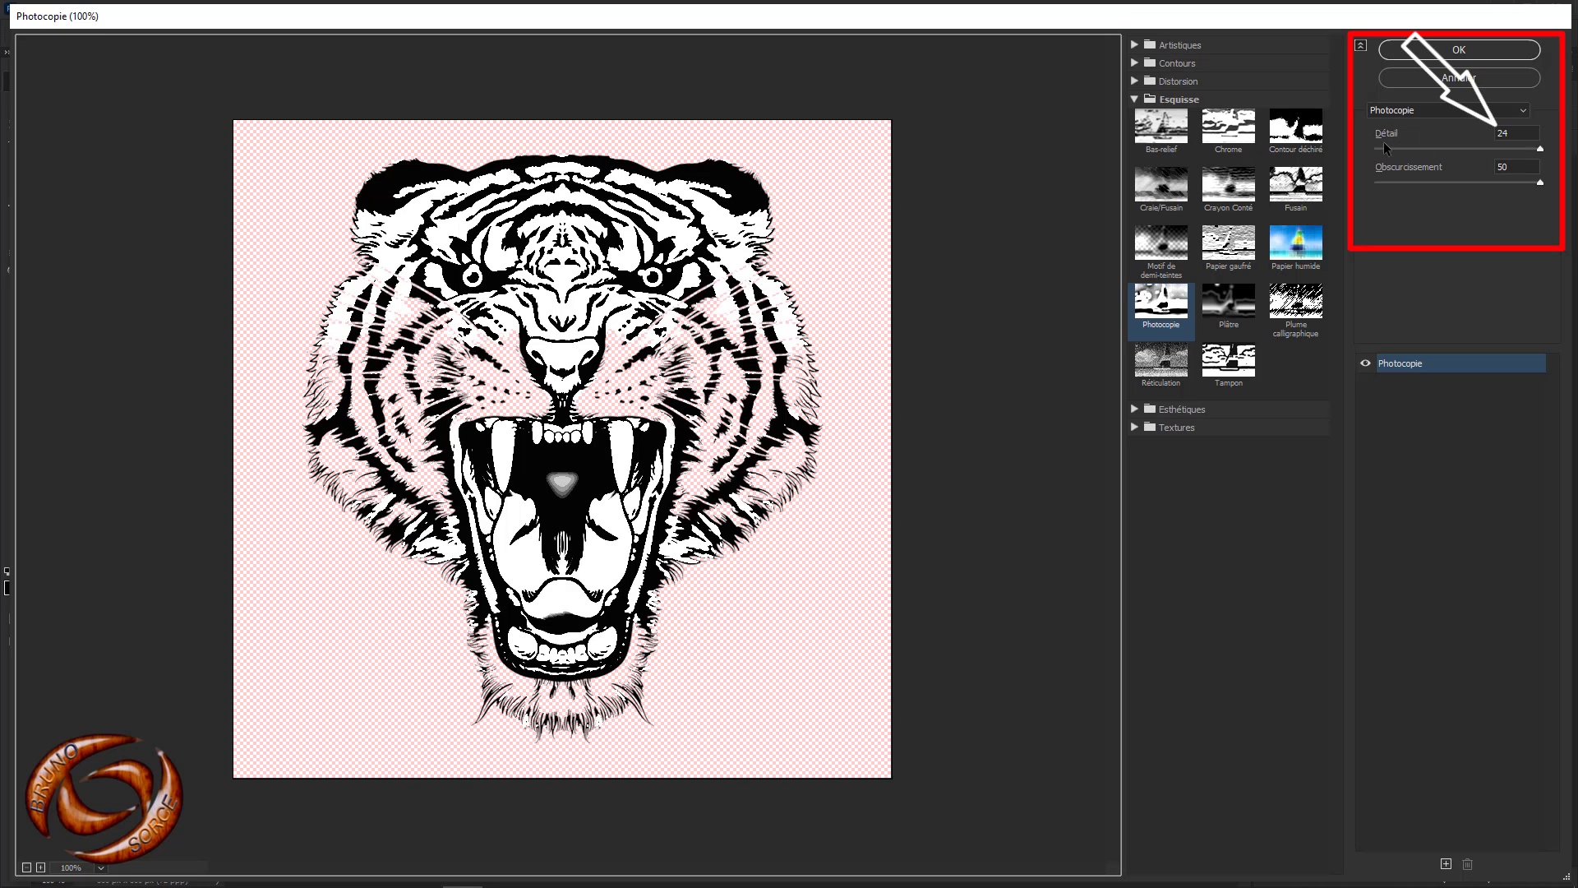
drag(1541, 149, 1555, 151)
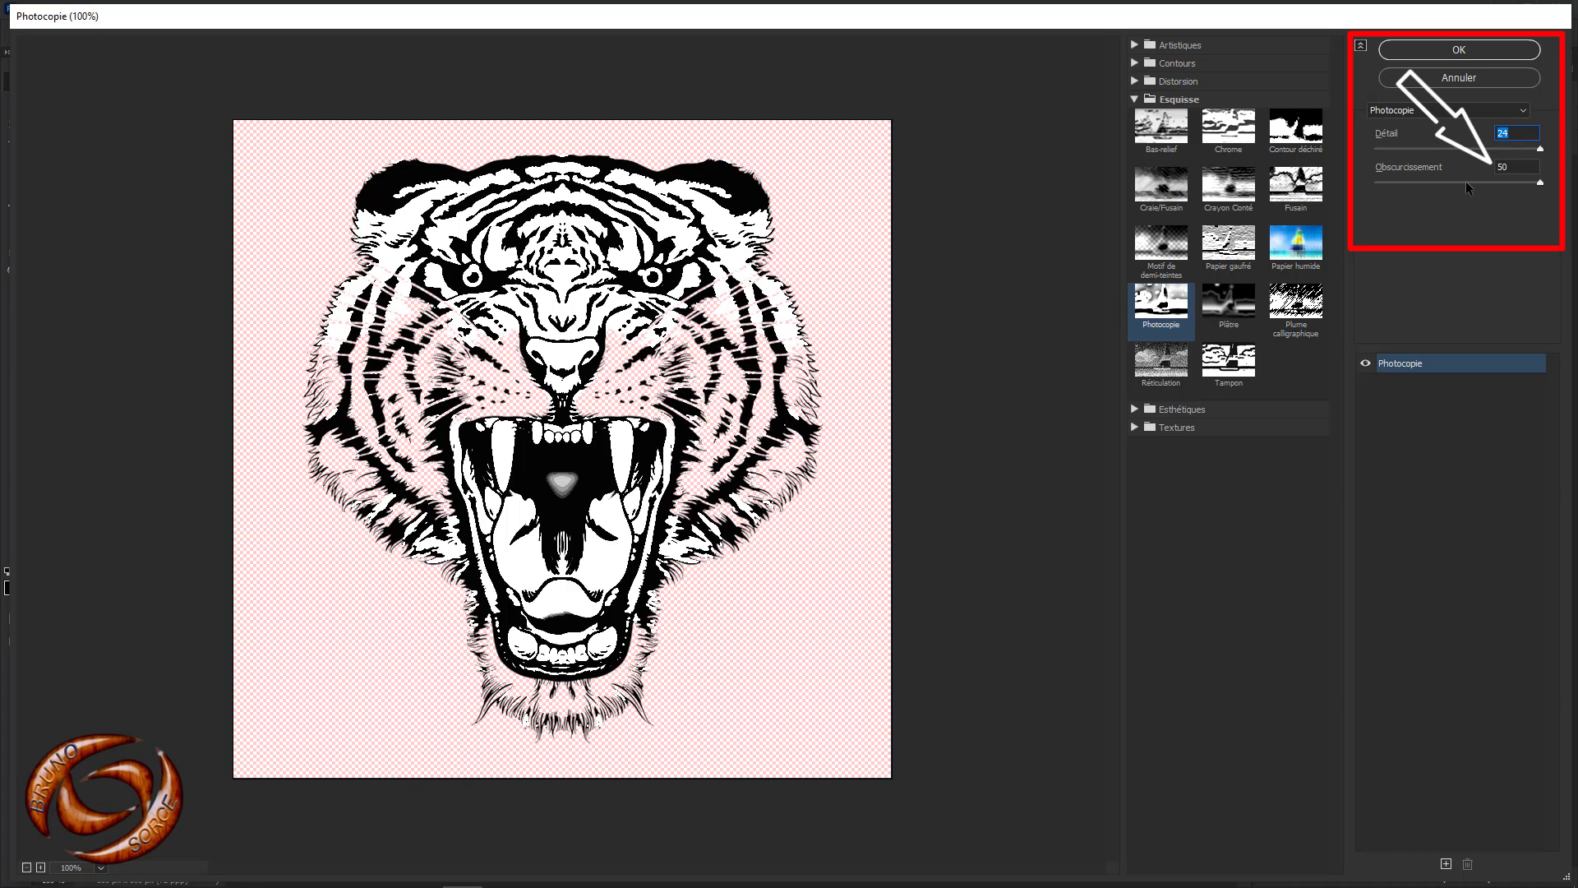
click(1541, 183)
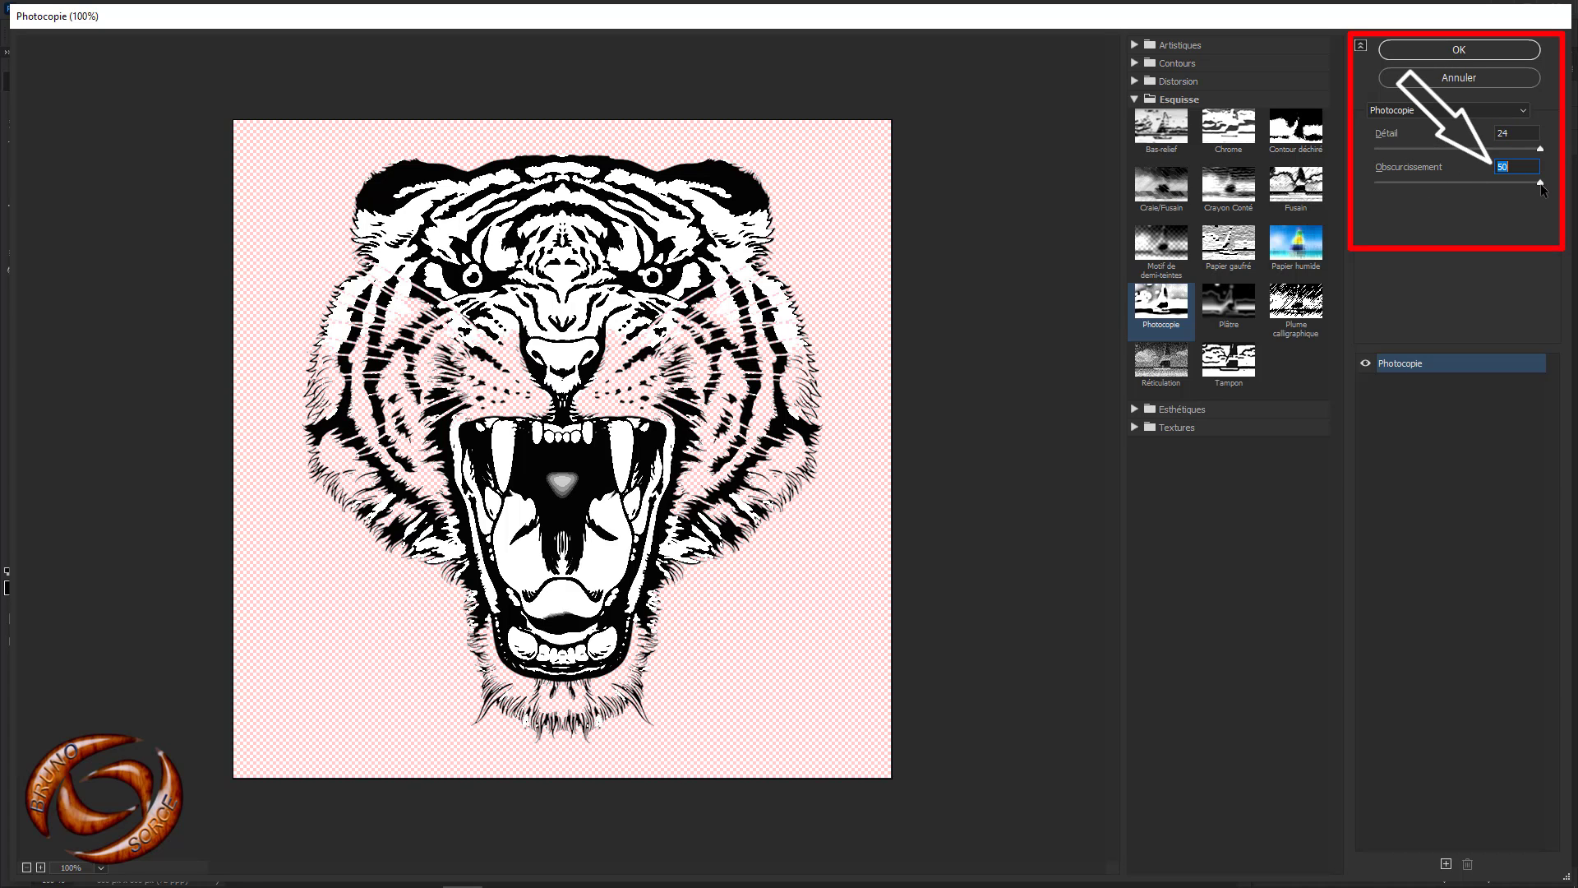
click(1465, 55)
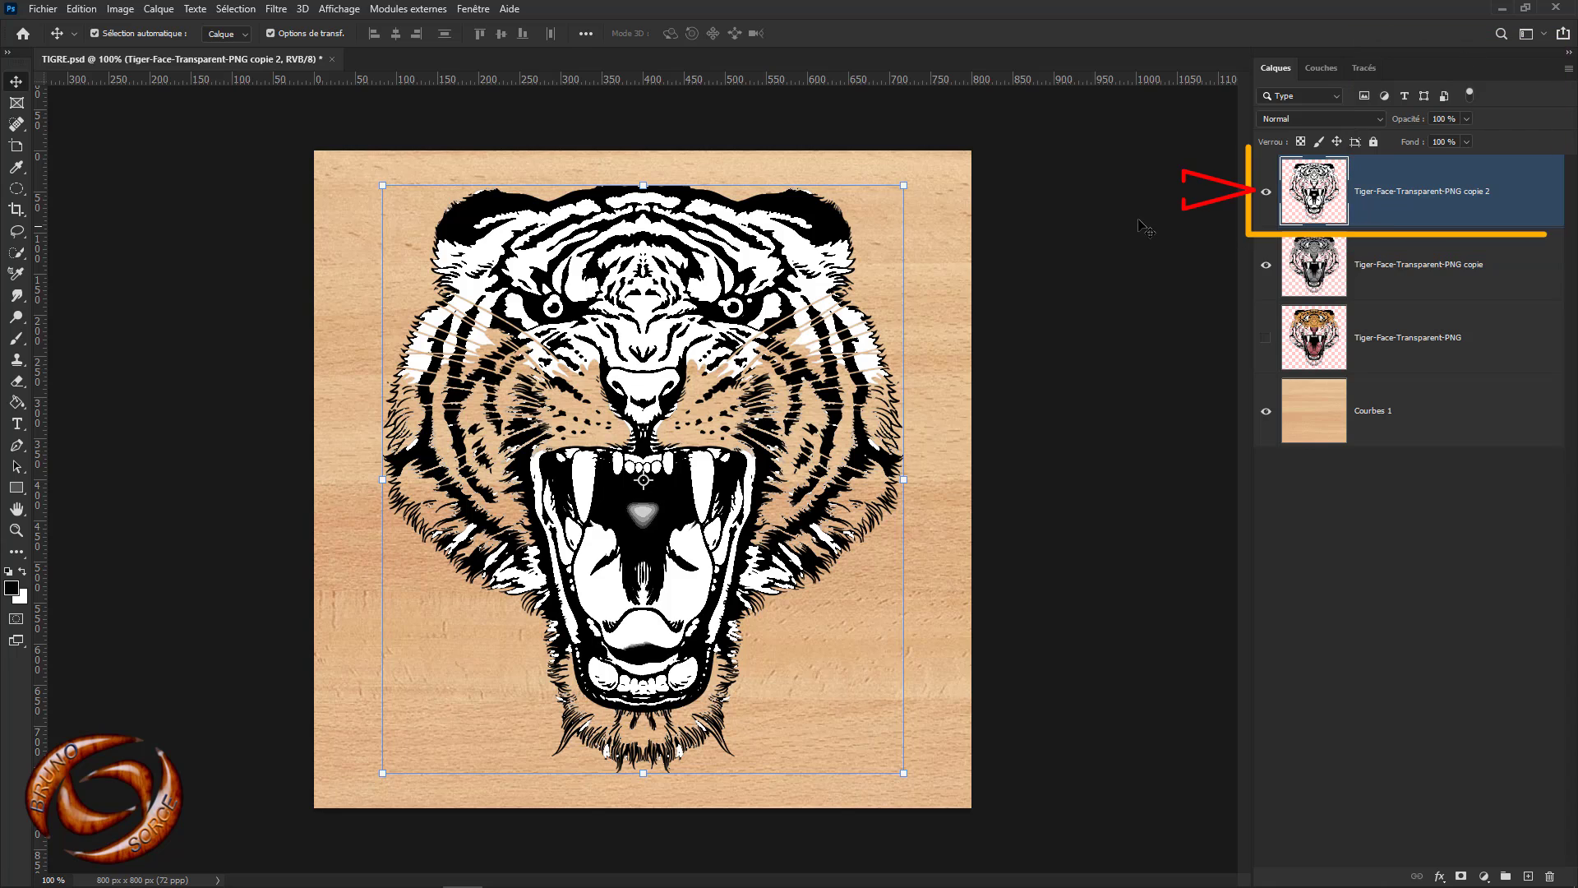
Hide the topmost tiger copy and apply the Photocopie filter to the desaturated copy below with Détail 3 and Obscurcissement 50
click(1265, 194)
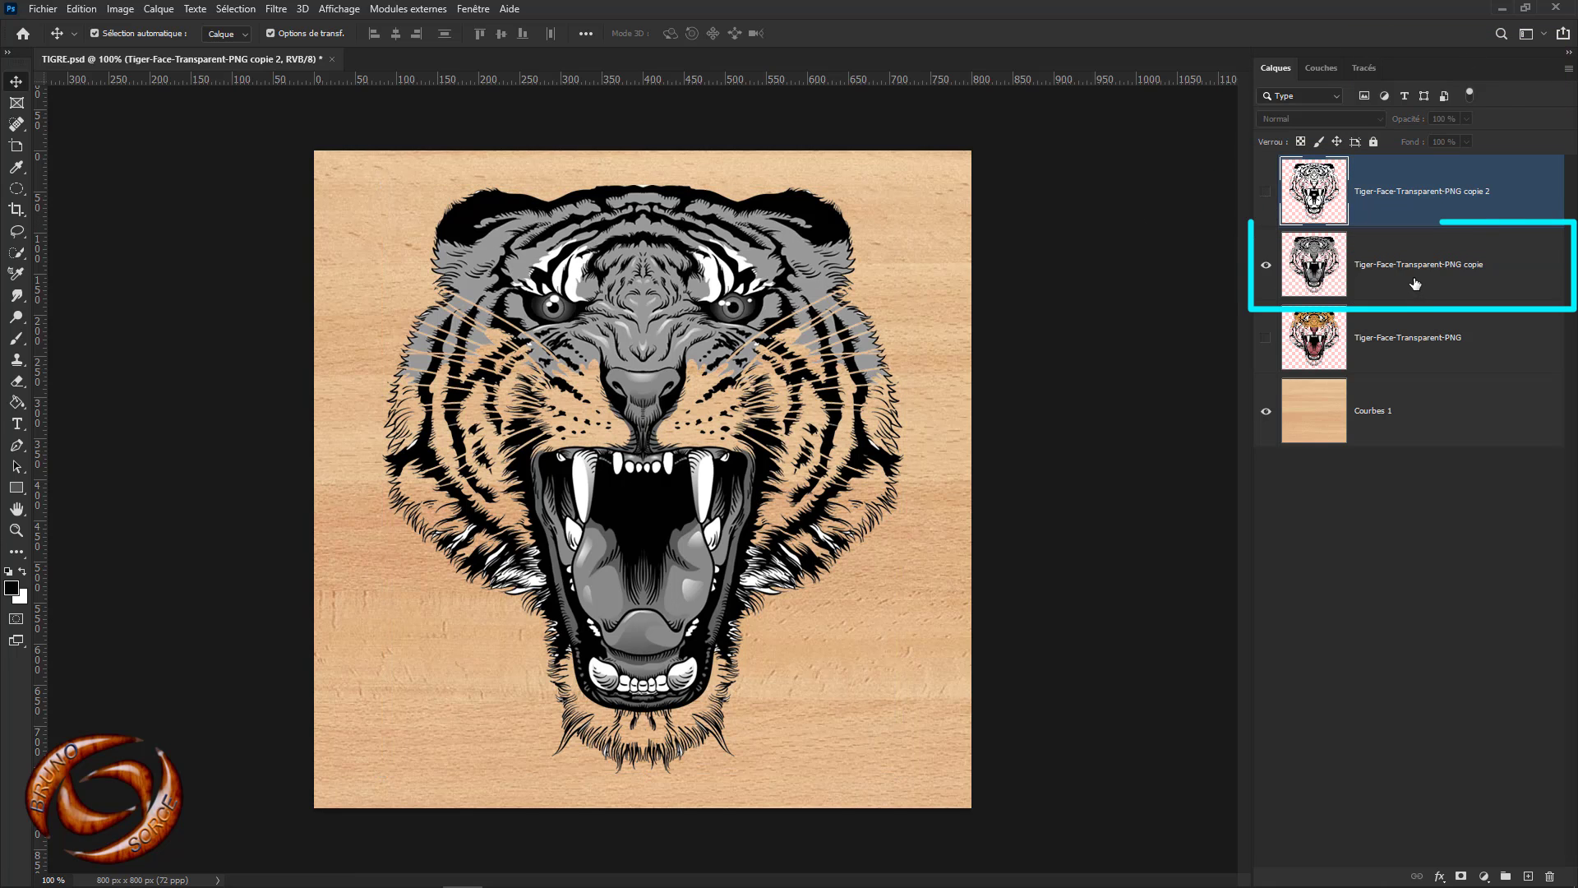
click(1415, 283)
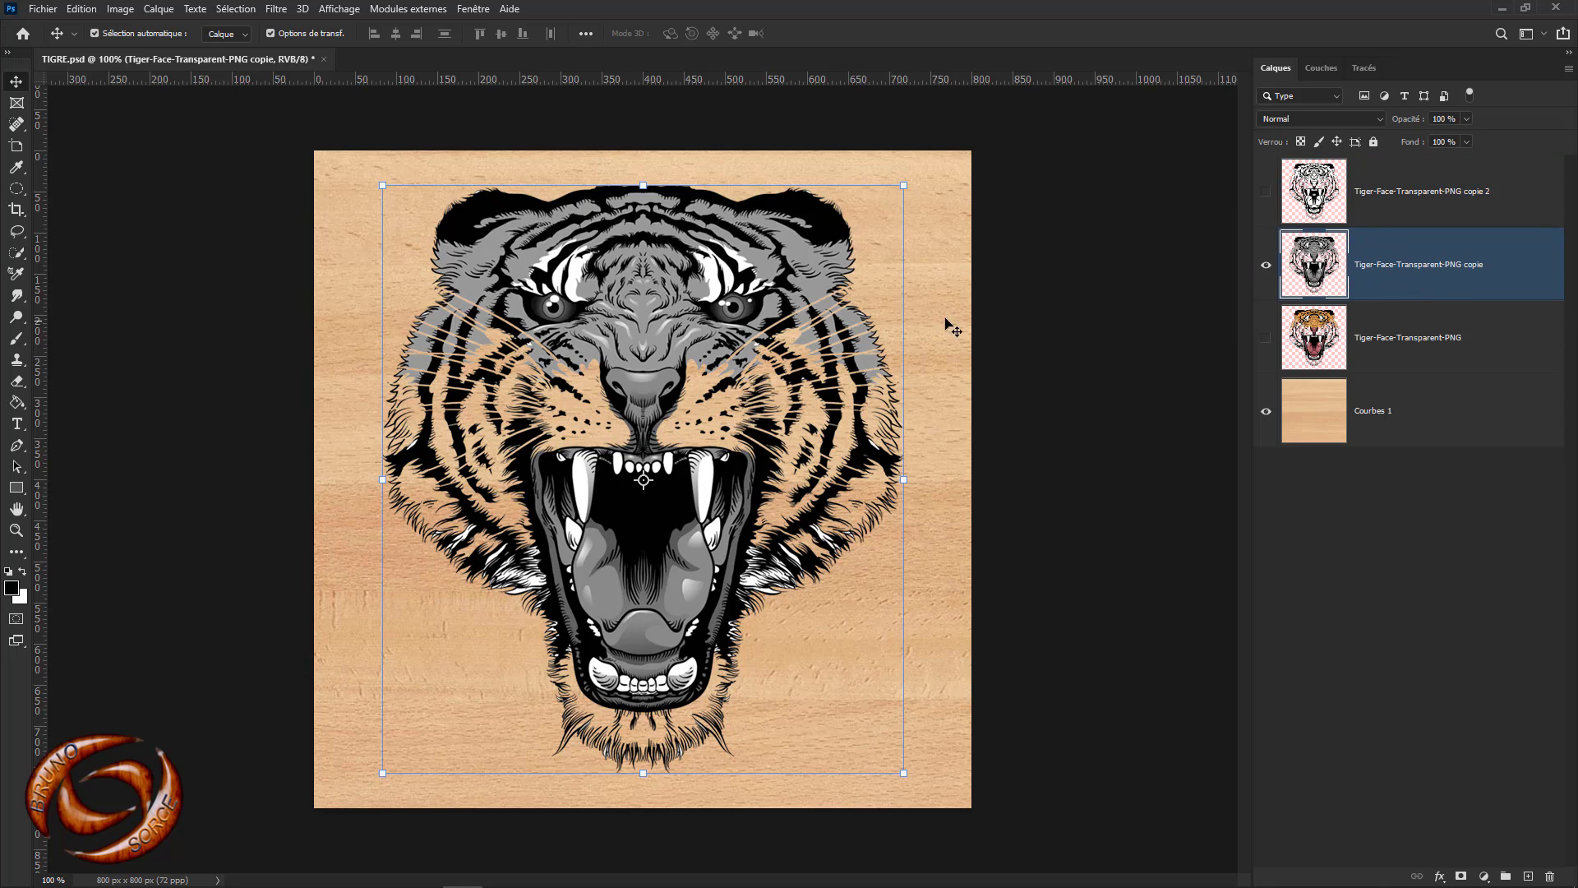
click(277, 10)
mouse_move(362, 281)
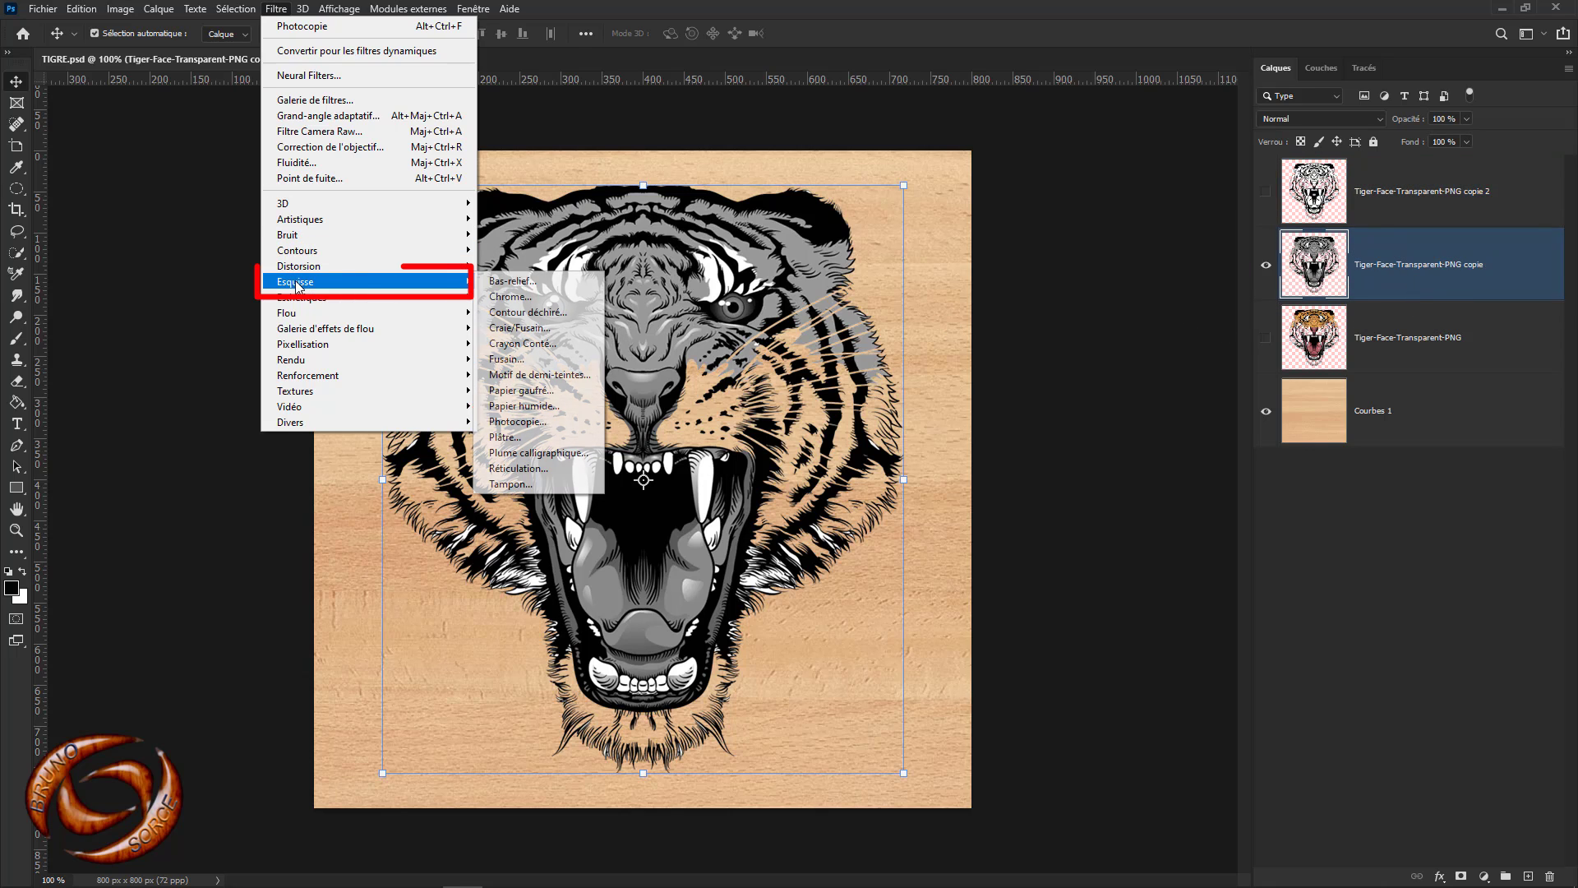
click(504, 427)
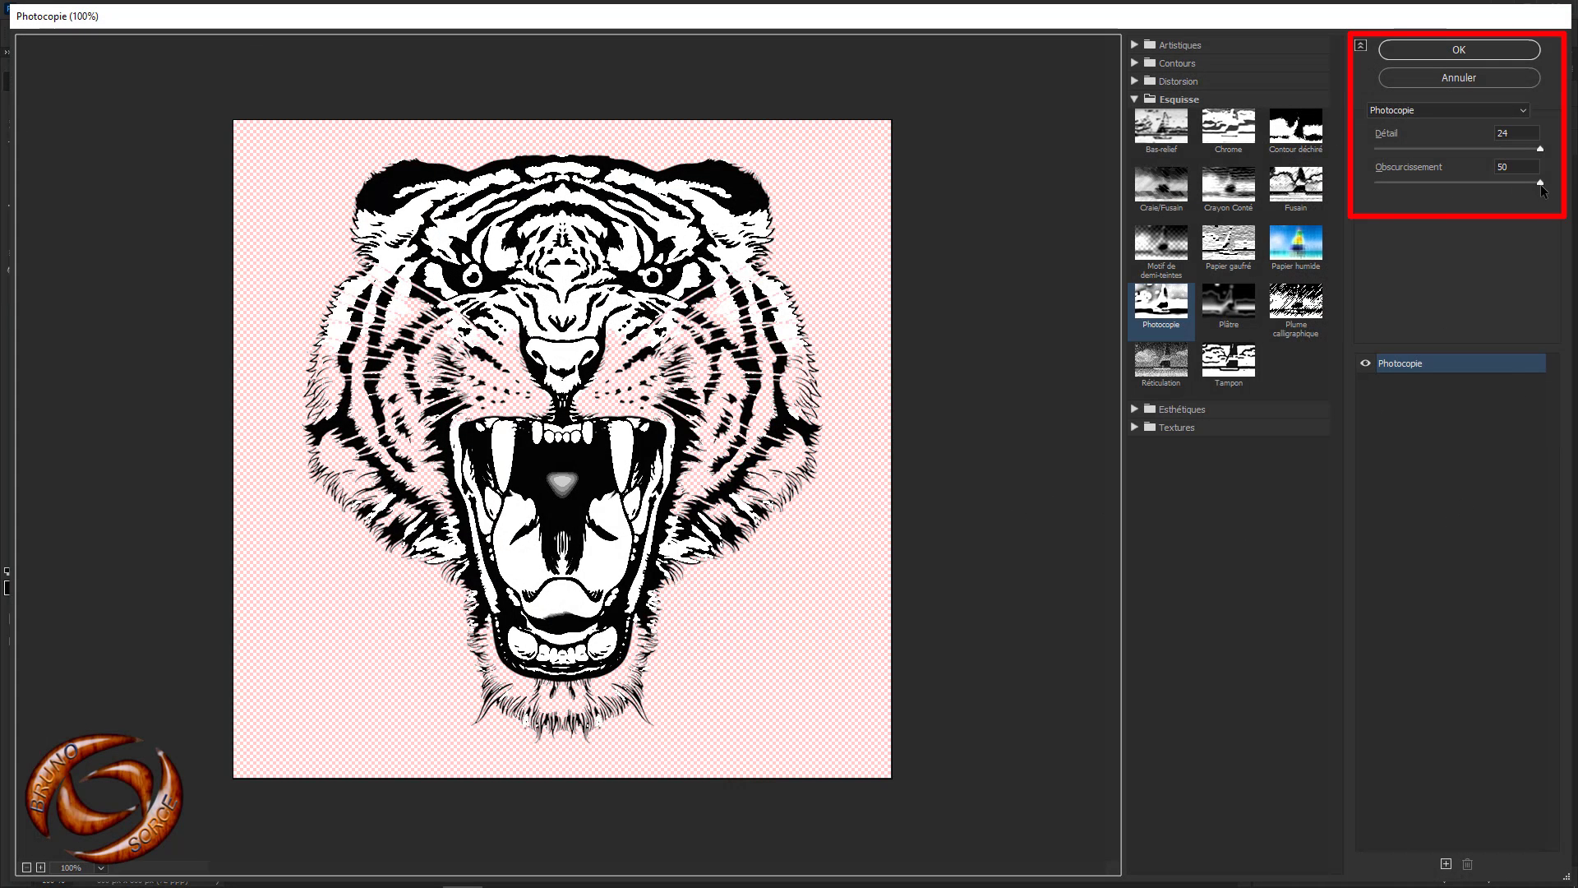
drag(1541, 148, 1394, 153)
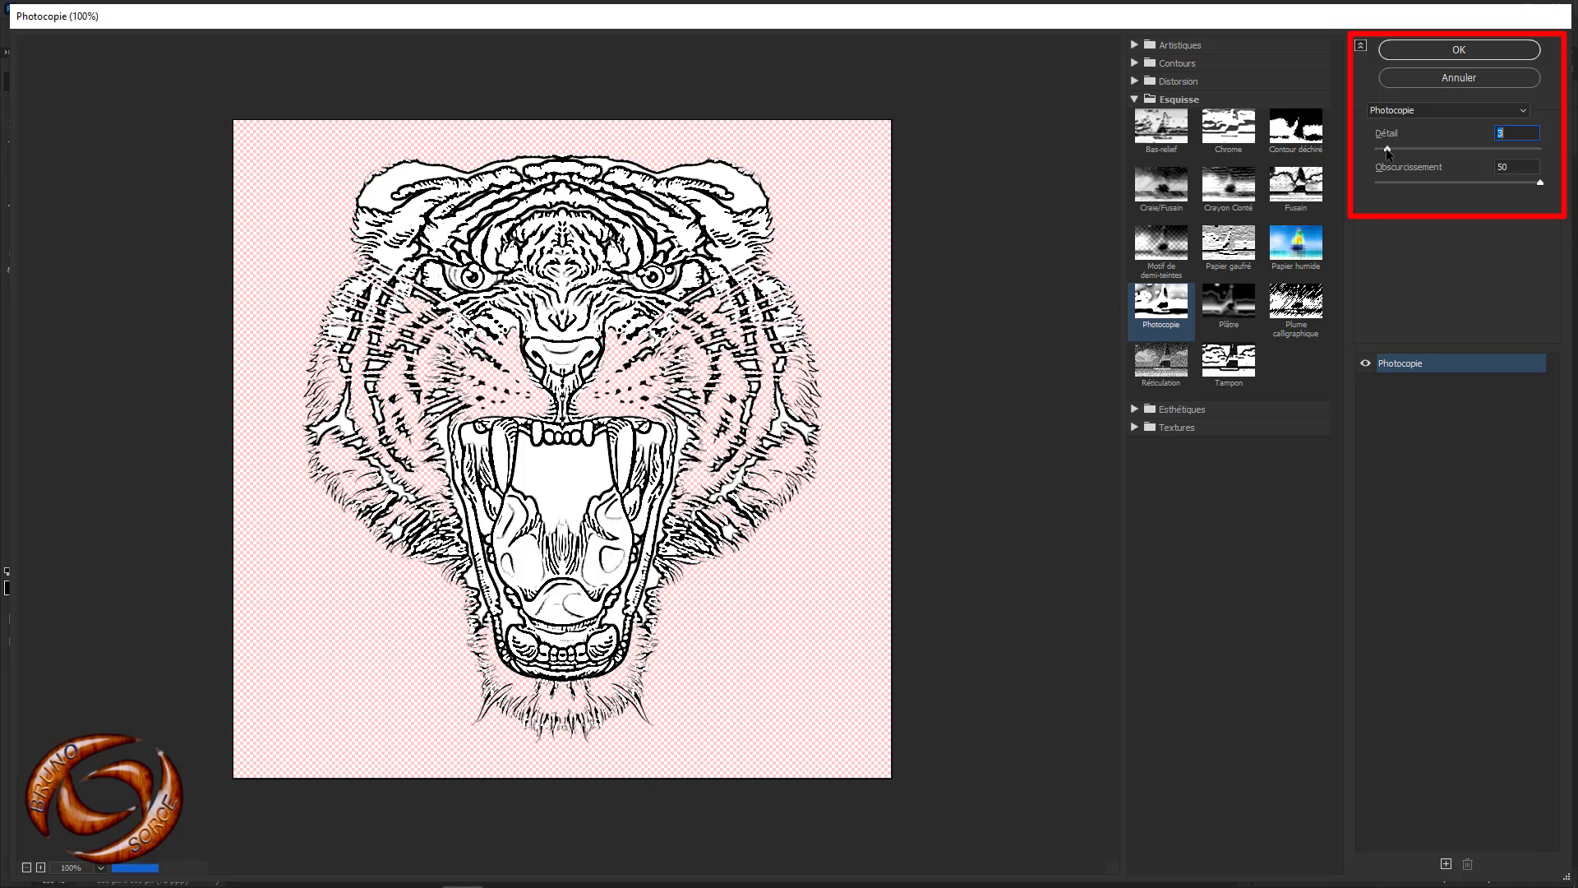
click(1453, 49)
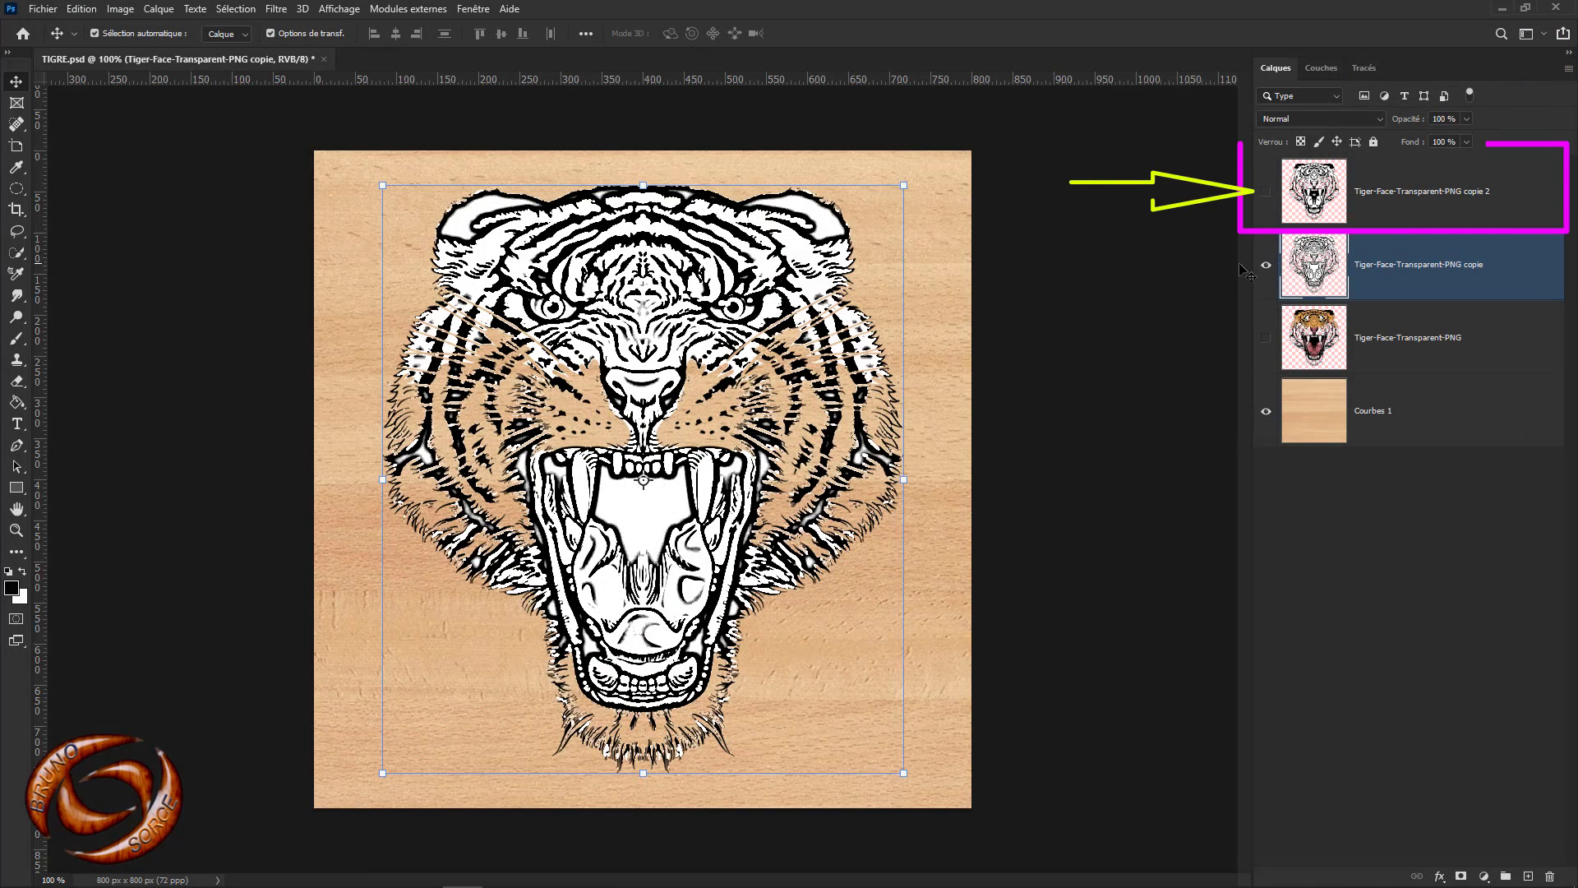
Show the topmost tiger layer, Tiger-Face-Transparent-PNG copie 2, again and add a layer mask to it
click(1265, 195)
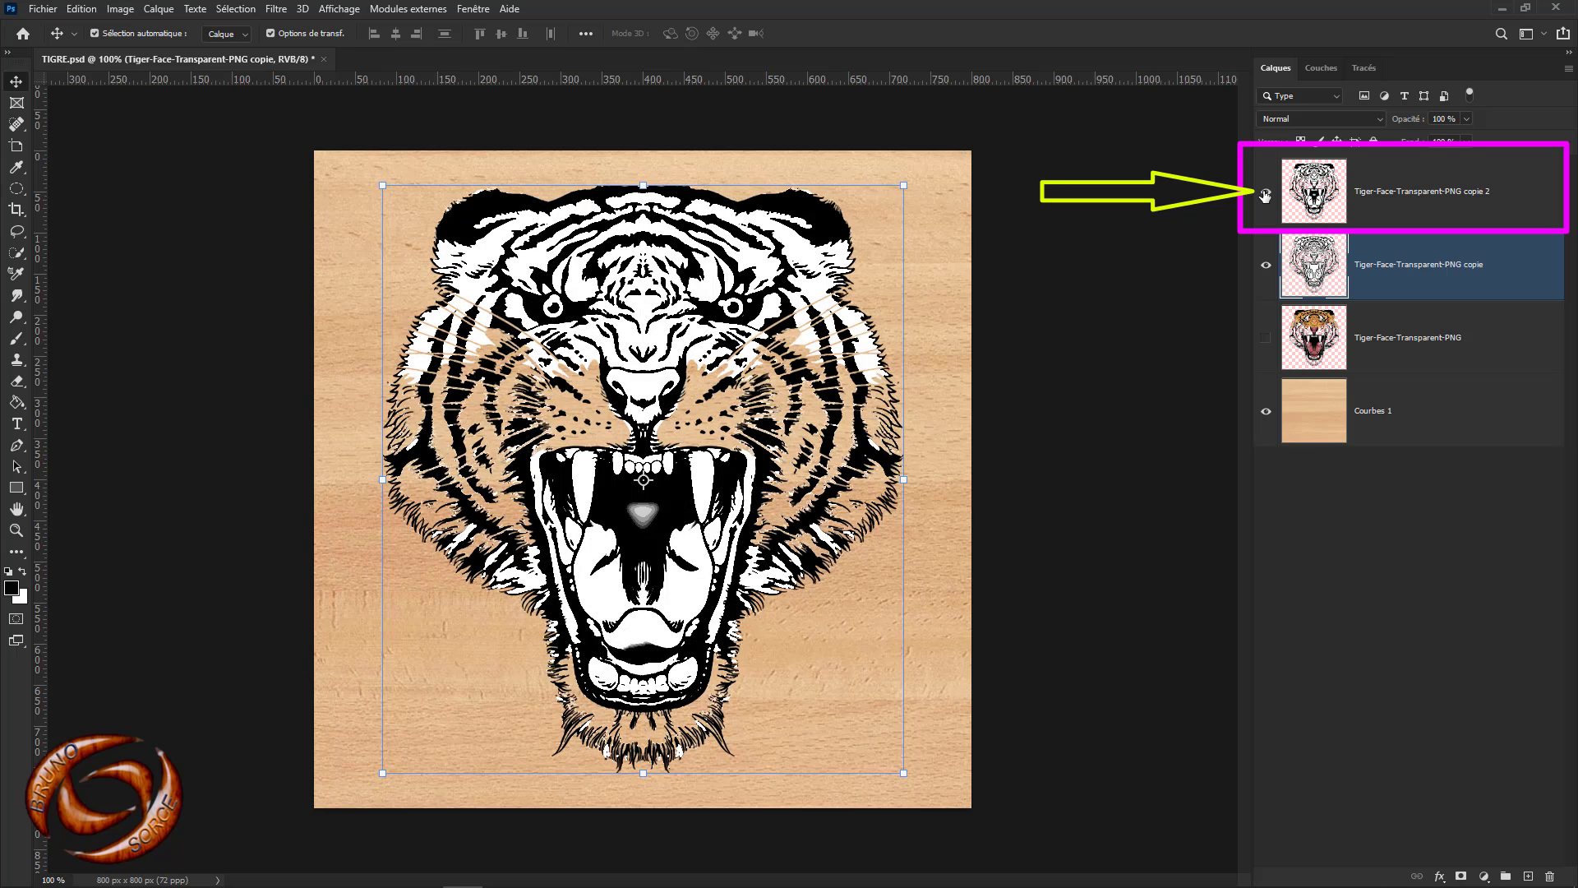
click(1413, 209)
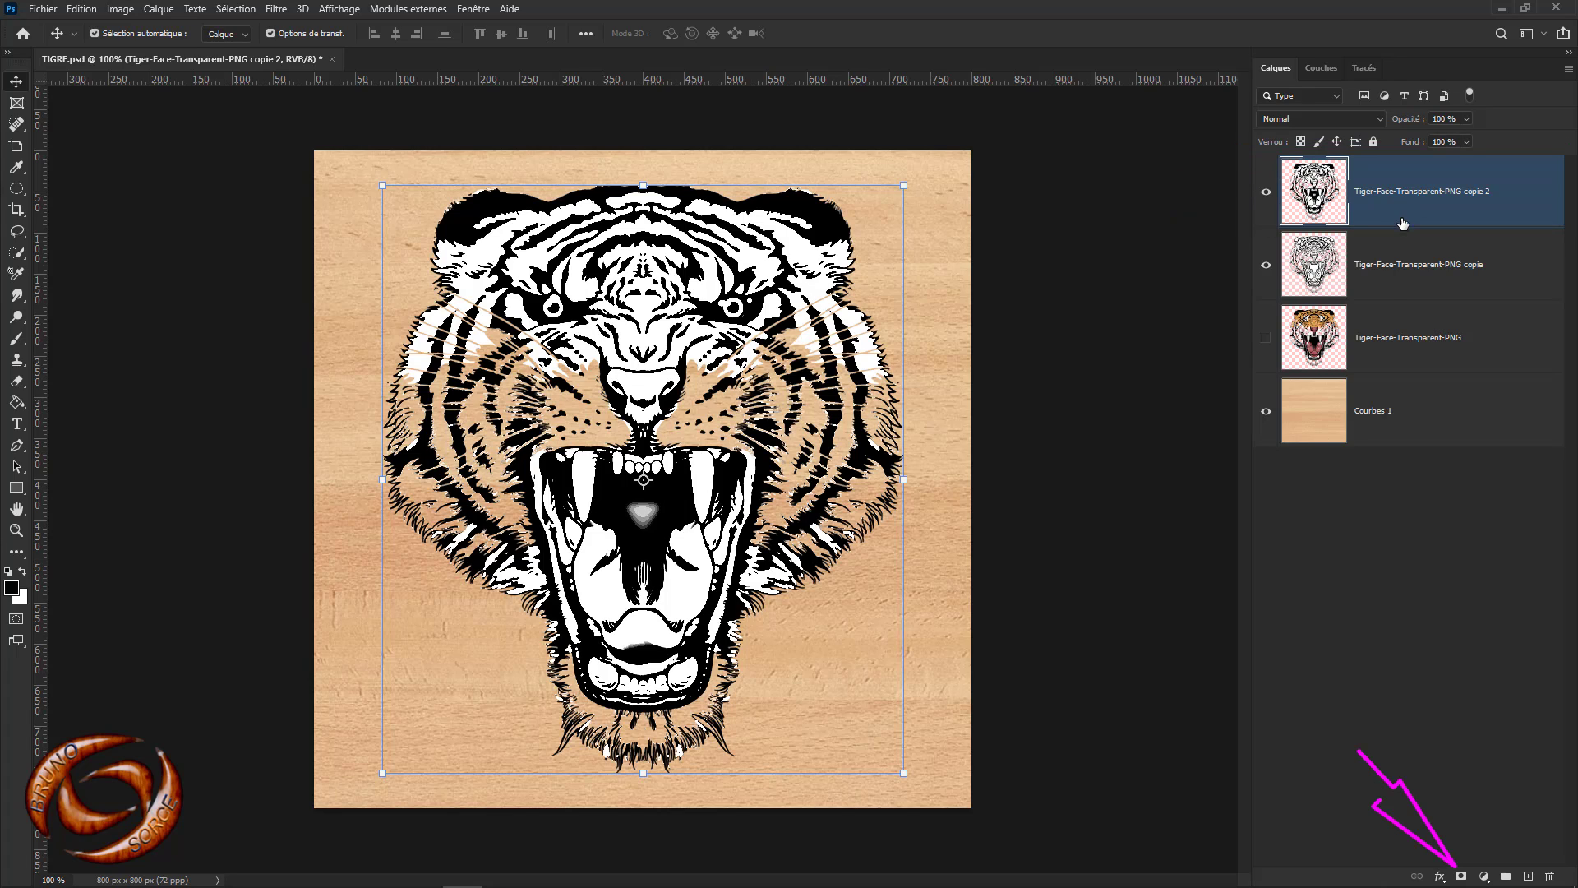
click(1461, 876)
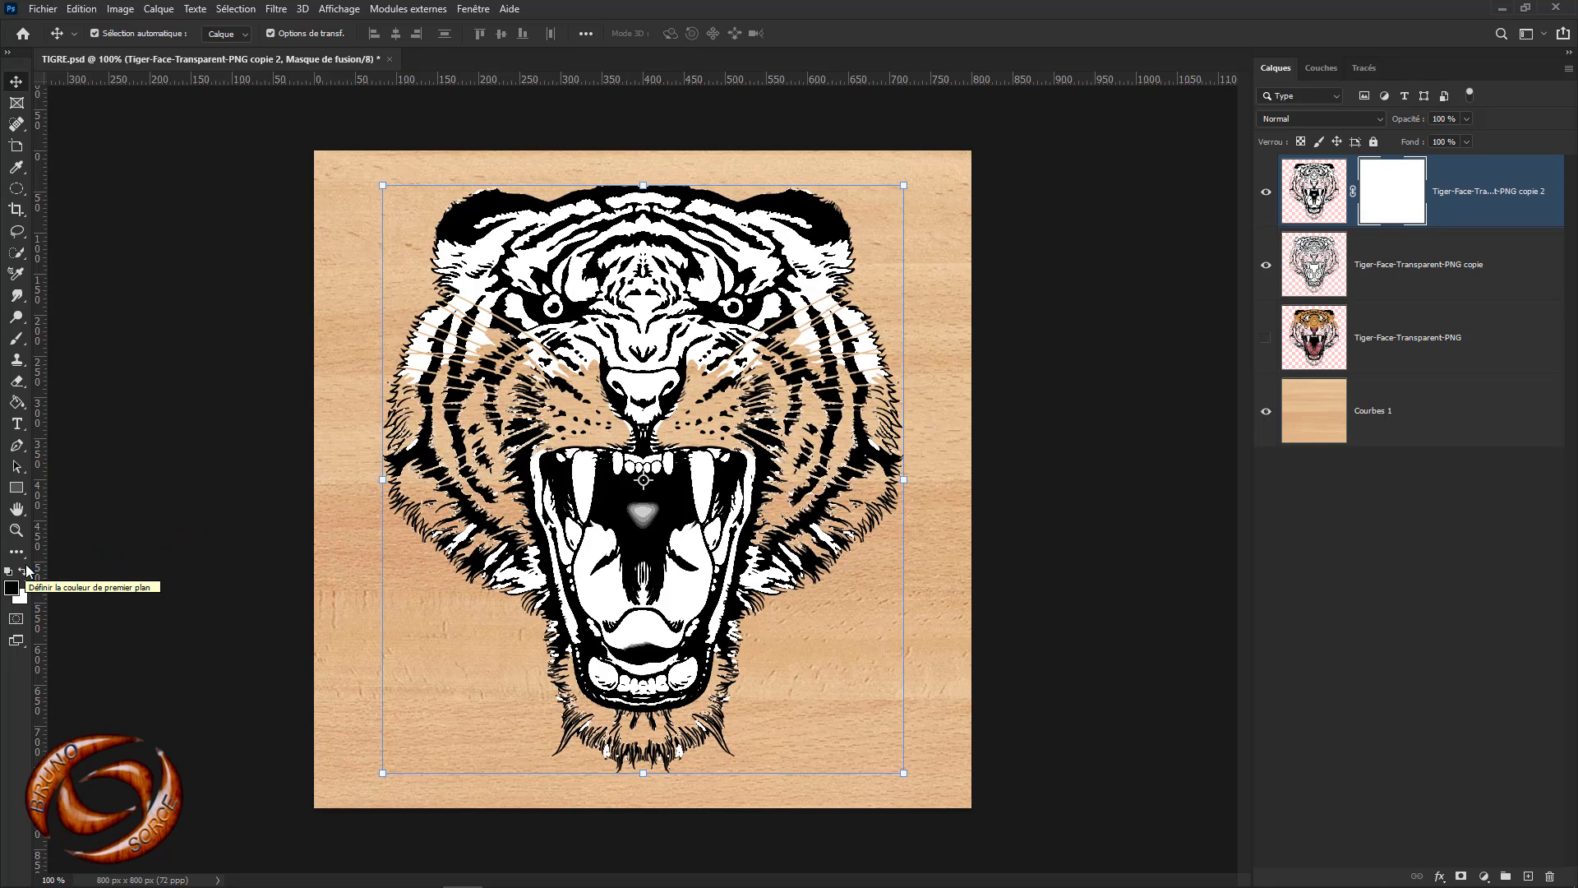
Set up the Brush tool with a 64 px tip and 75 % hardness
click(17, 338)
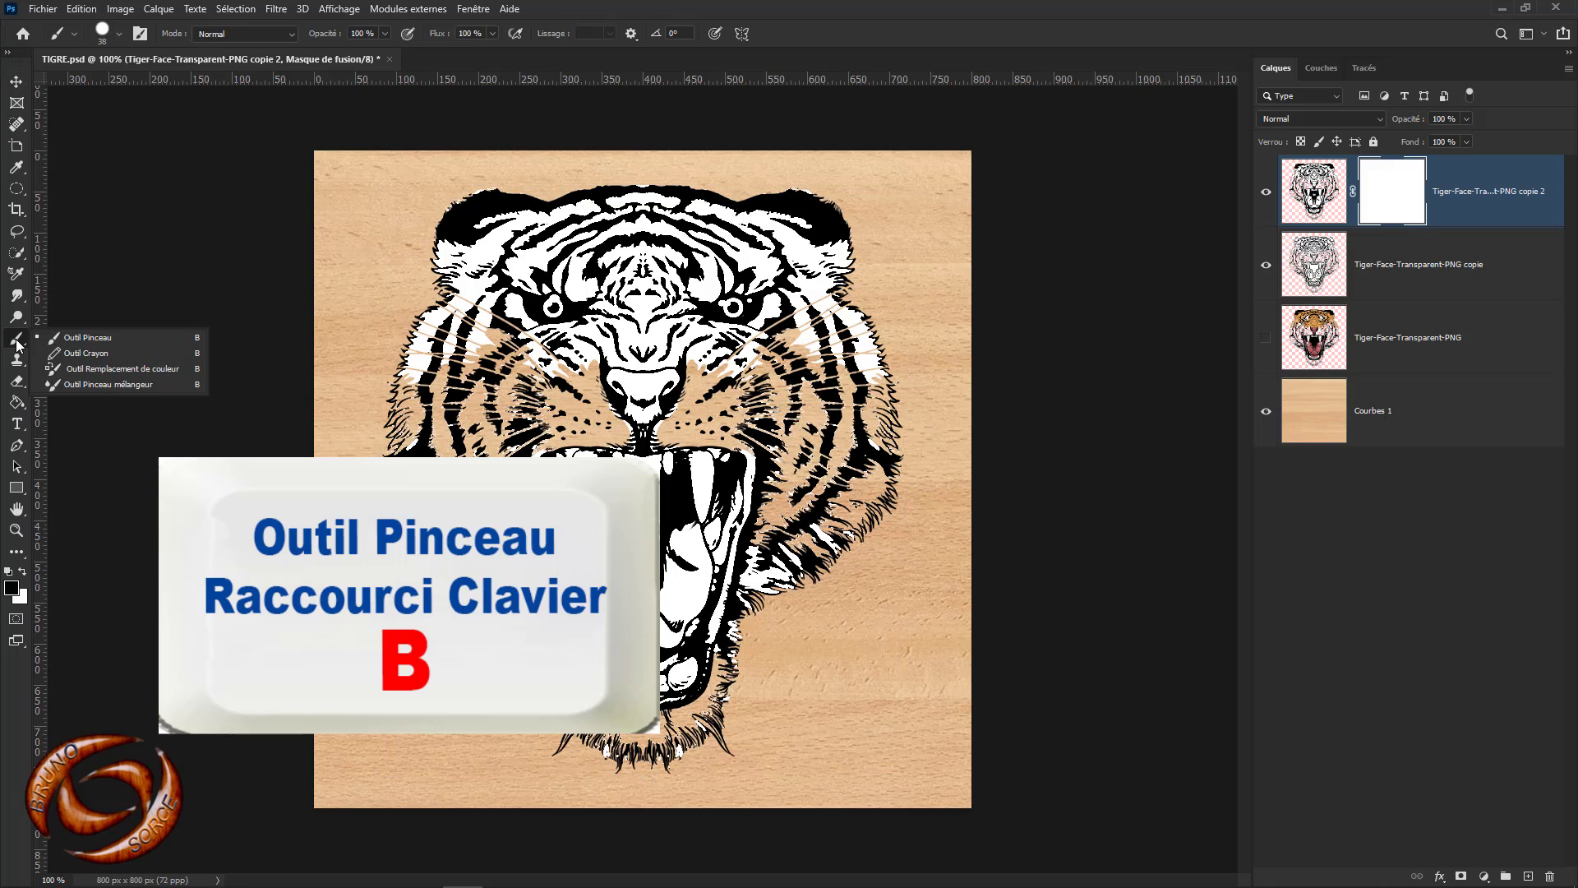
click(81, 339)
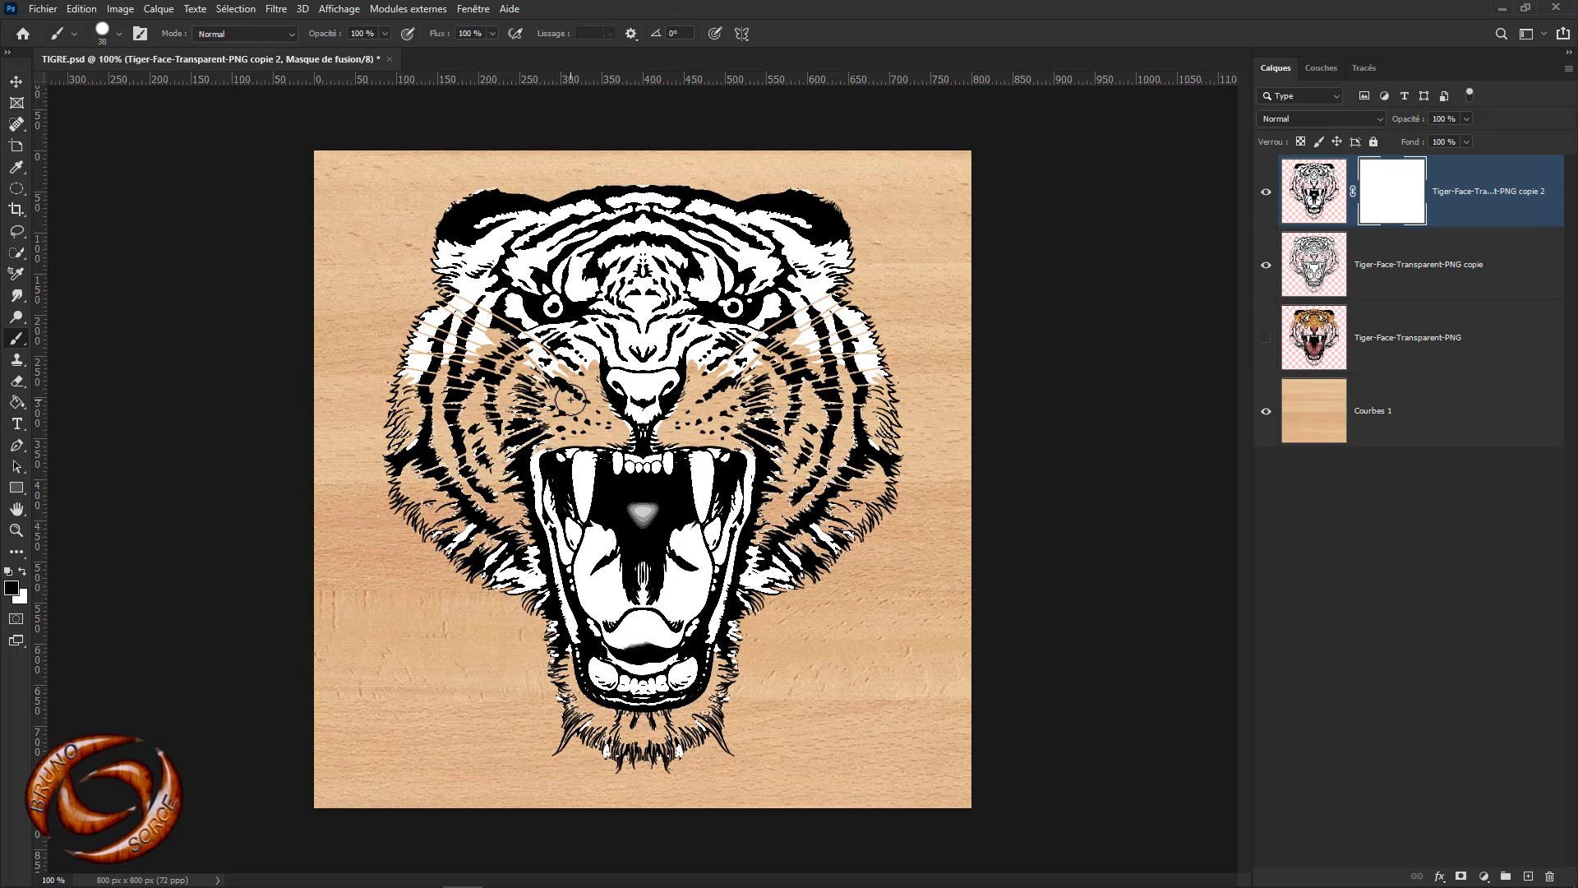
mouse_move(571, 399)
alt+mouse_down()
mouse_move(739, 406)
mouse_move(591, 406)
alt+mouse_up()
right_click(579, 404)
drag(779, 230, 757, 230)
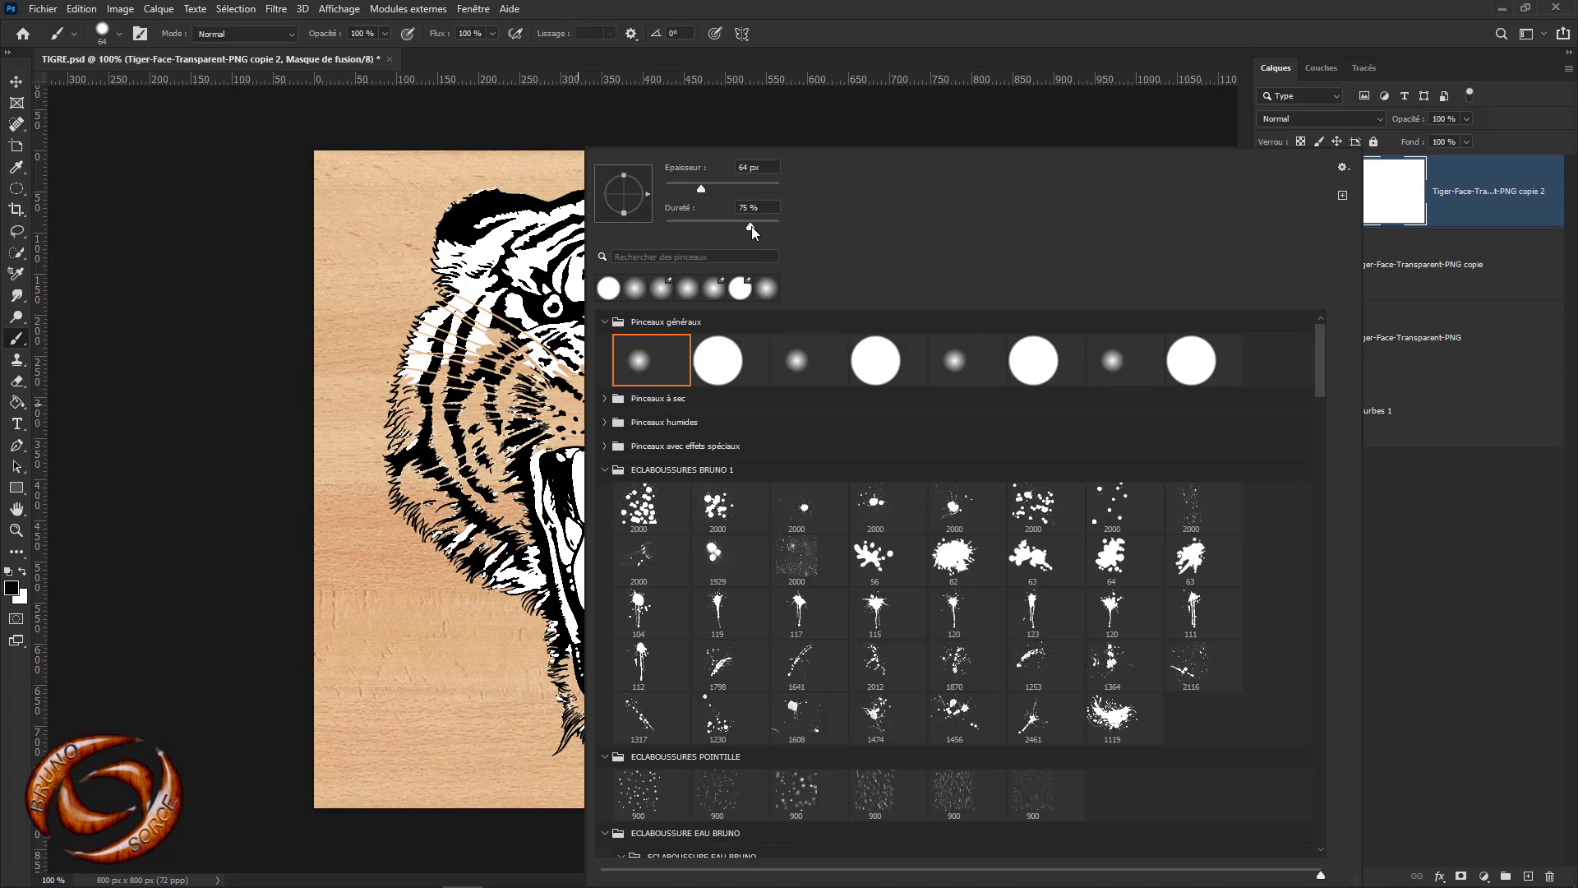
click(852, 40)
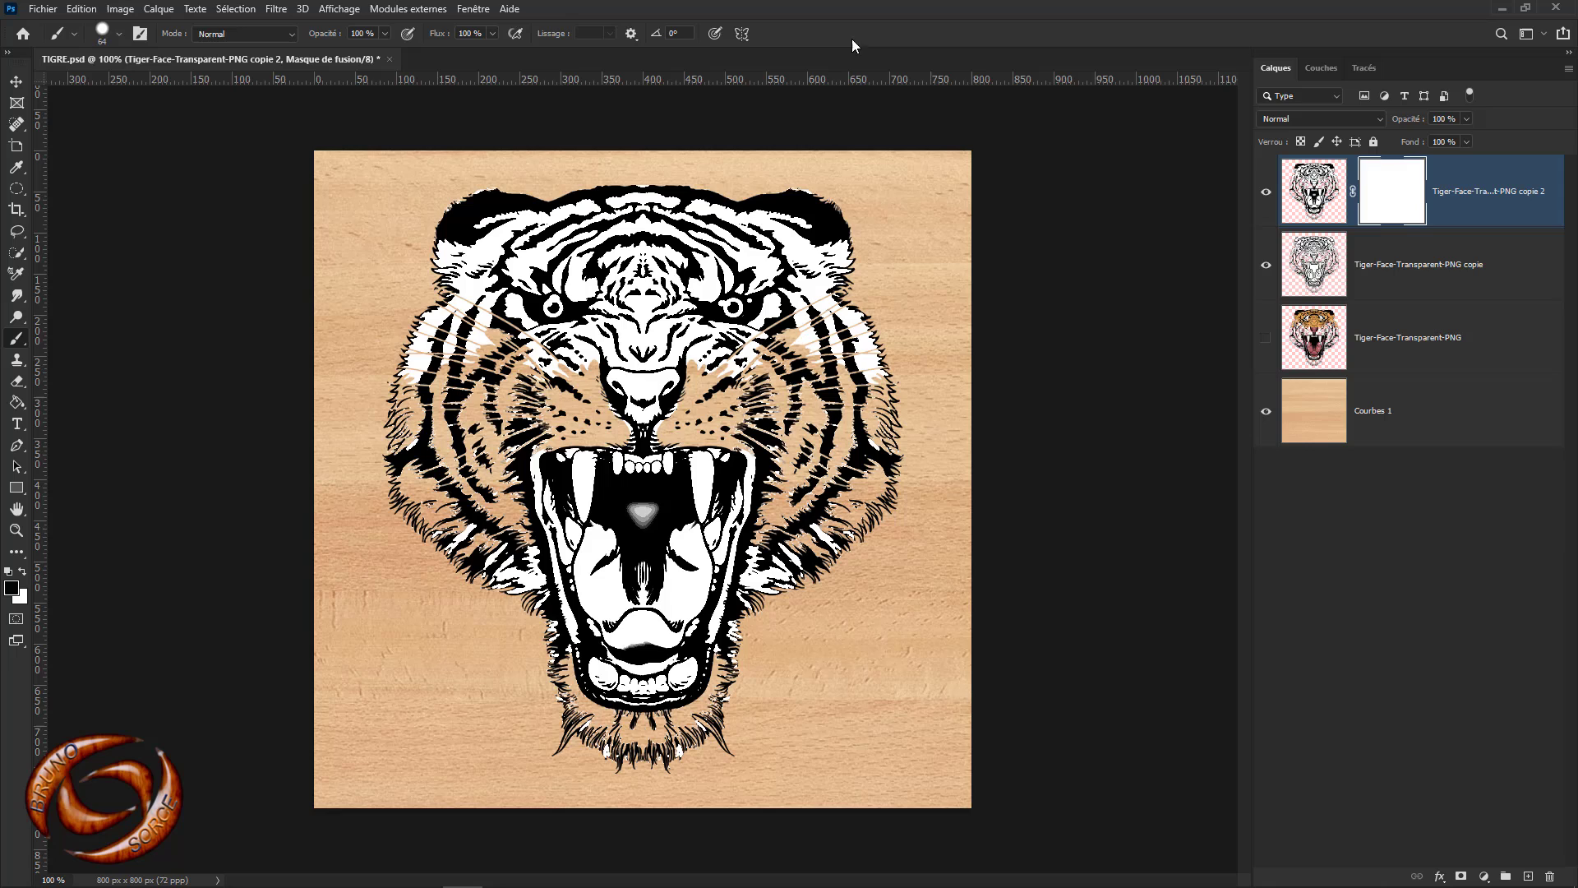
Paint black on the top layer's mask over the tiger's eyes, nose, cheeks and inner brows to reveal the finer line drawing beneath
click(551, 307)
drag(736, 309, 730, 309)
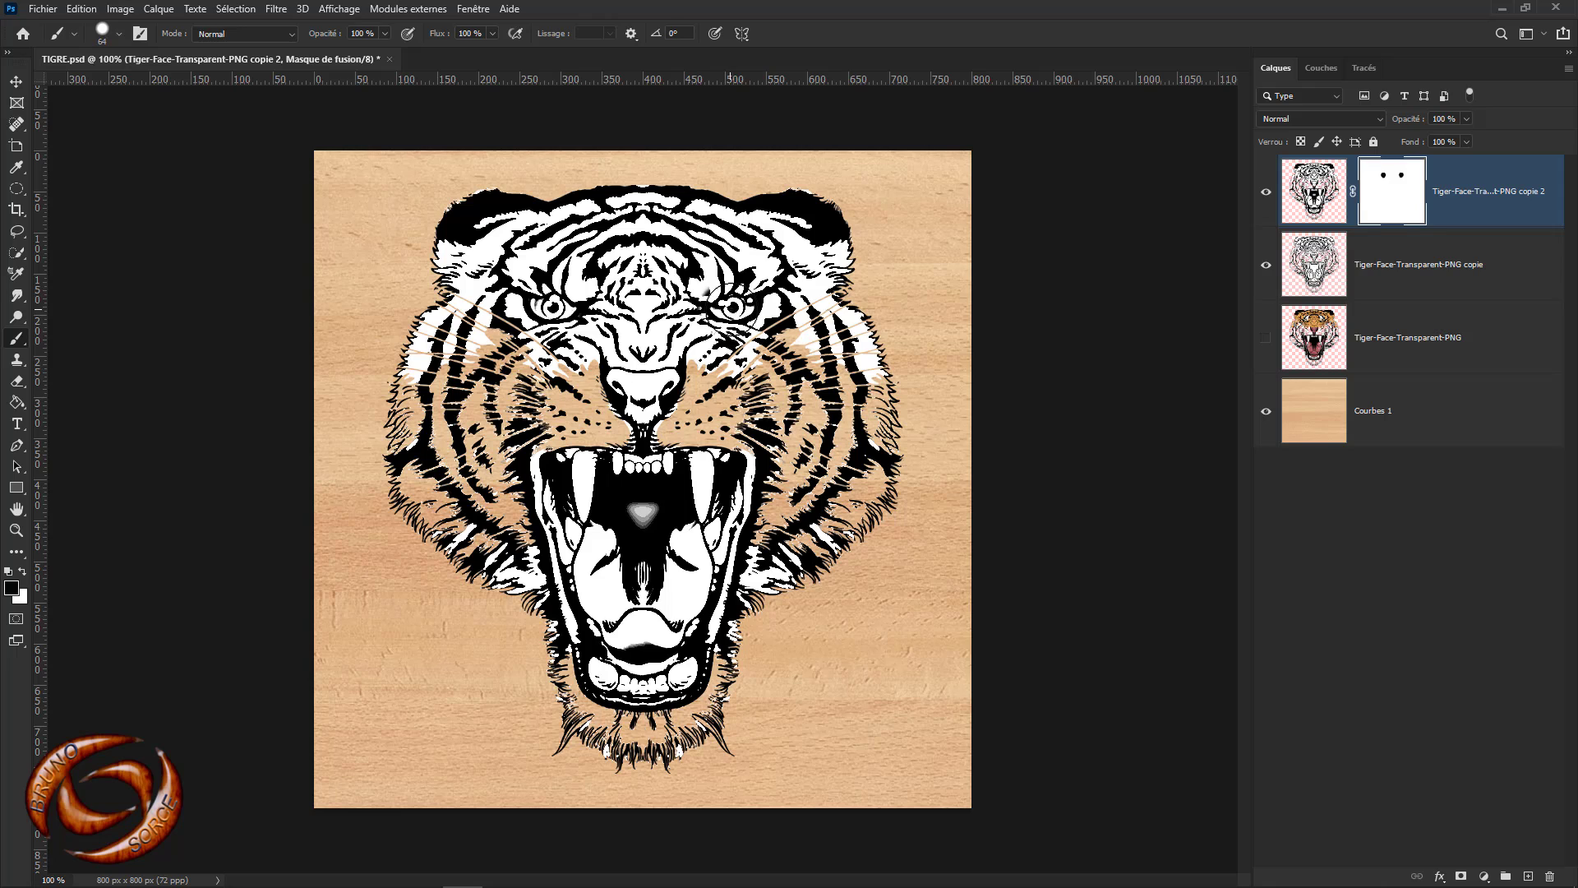
click(649, 382)
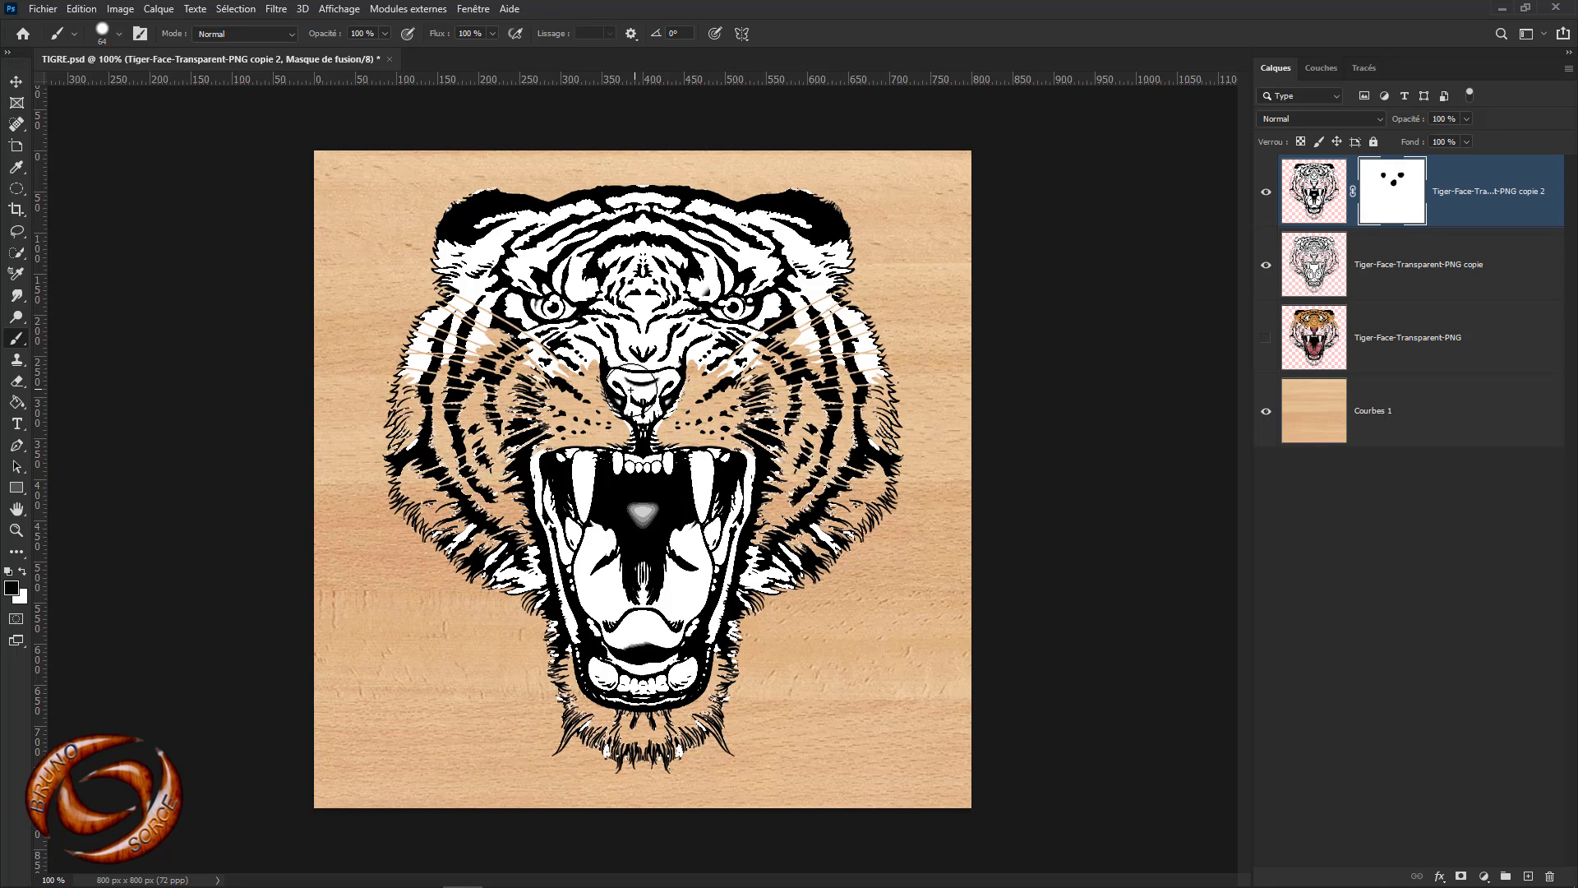
mouse_move(641, 378)
mouse_down()
mouse_move(625, 403)
mouse_move(645, 444)
mouse_move(683, 420)
mouse_move(707, 361)
mouse_move(727, 395)
mouse_move(682, 415)
mouse_move(593, 366)
mouse_move(567, 382)
mouse_move(526, 369)
mouse_move(520, 393)
mouse_up()
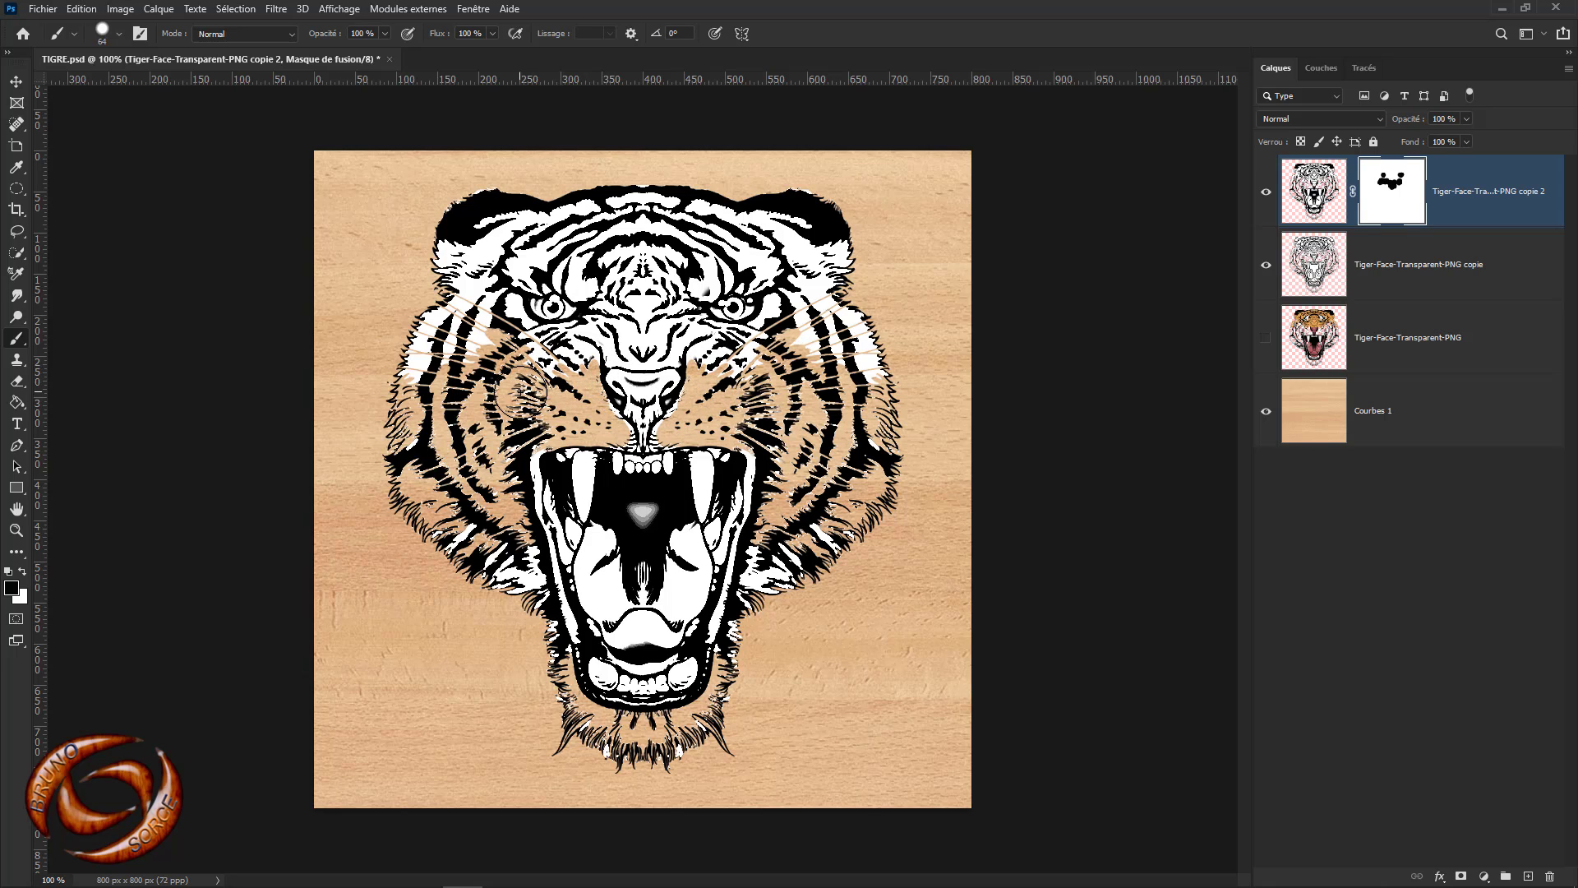
mouse_move(690, 383)
mouse_down()
mouse_move(739, 377)
mouse_move(723, 390)
mouse_up()
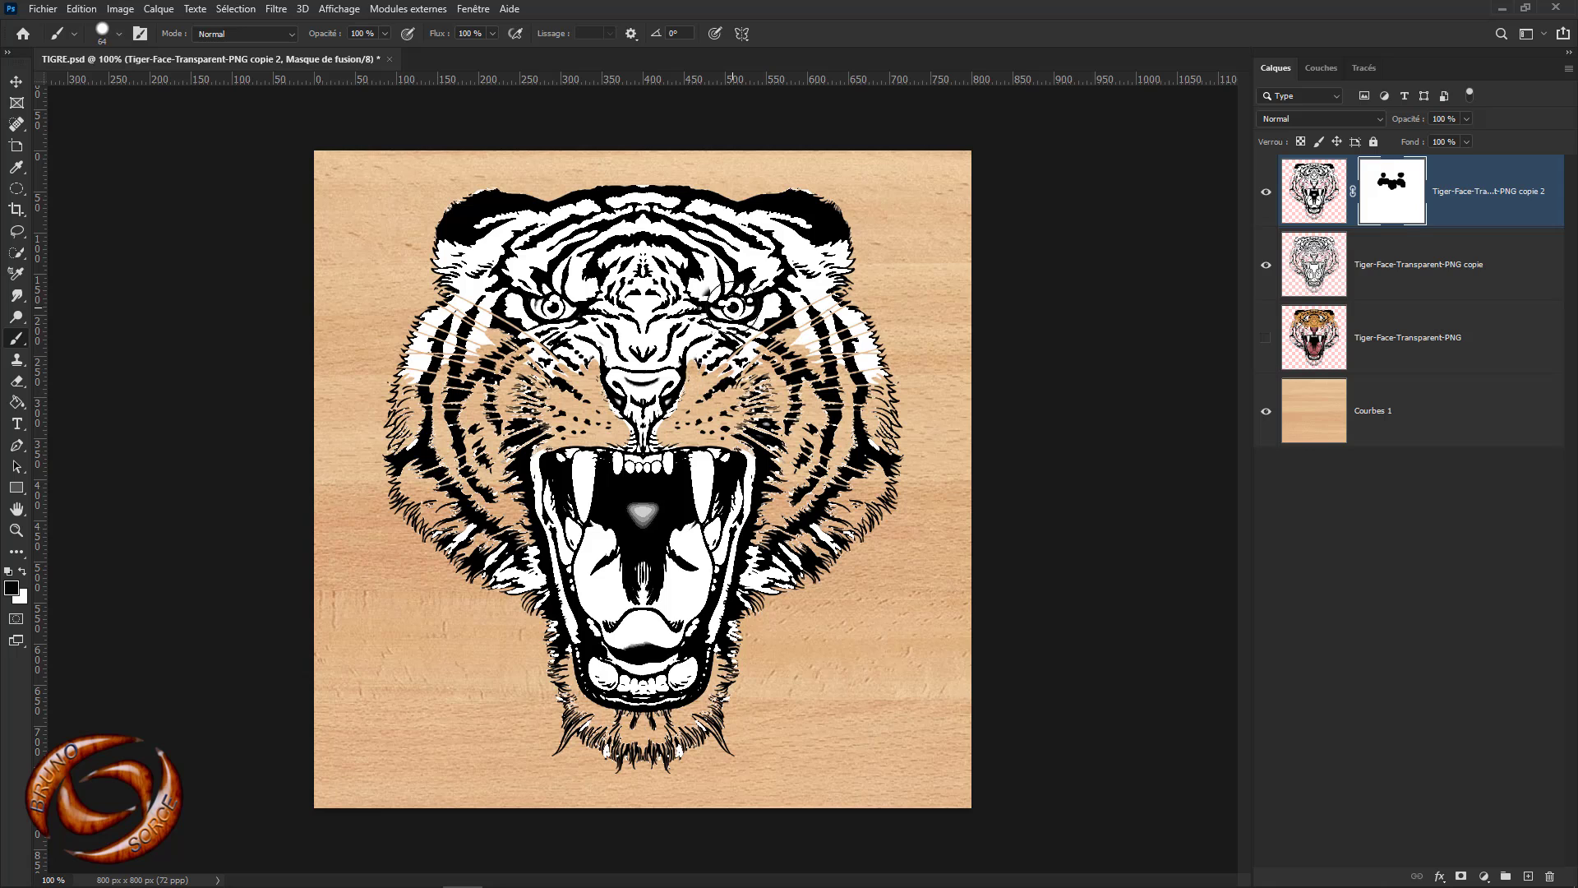
mouse_move(738, 306)
mouse_down()
mouse_move(709, 306)
mouse_move(707, 288)
mouse_up()
click(591, 289)
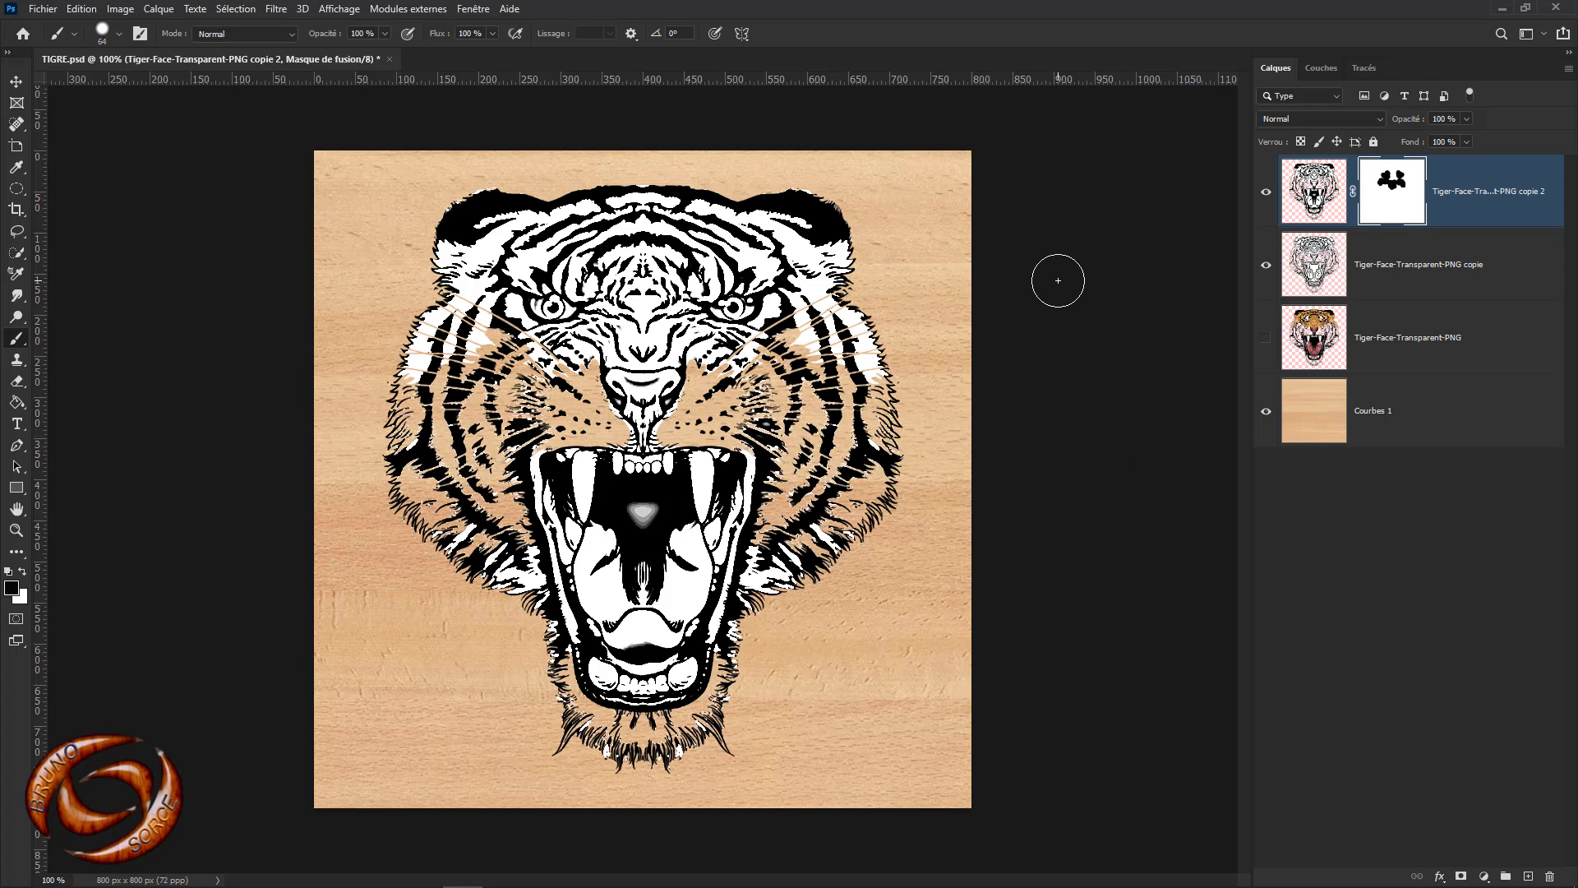
Merge the masked Tiger-Face-Transparent-PNG copie 2 layer with the tiger copy directly beneath it into one layer
click(1455, 212)
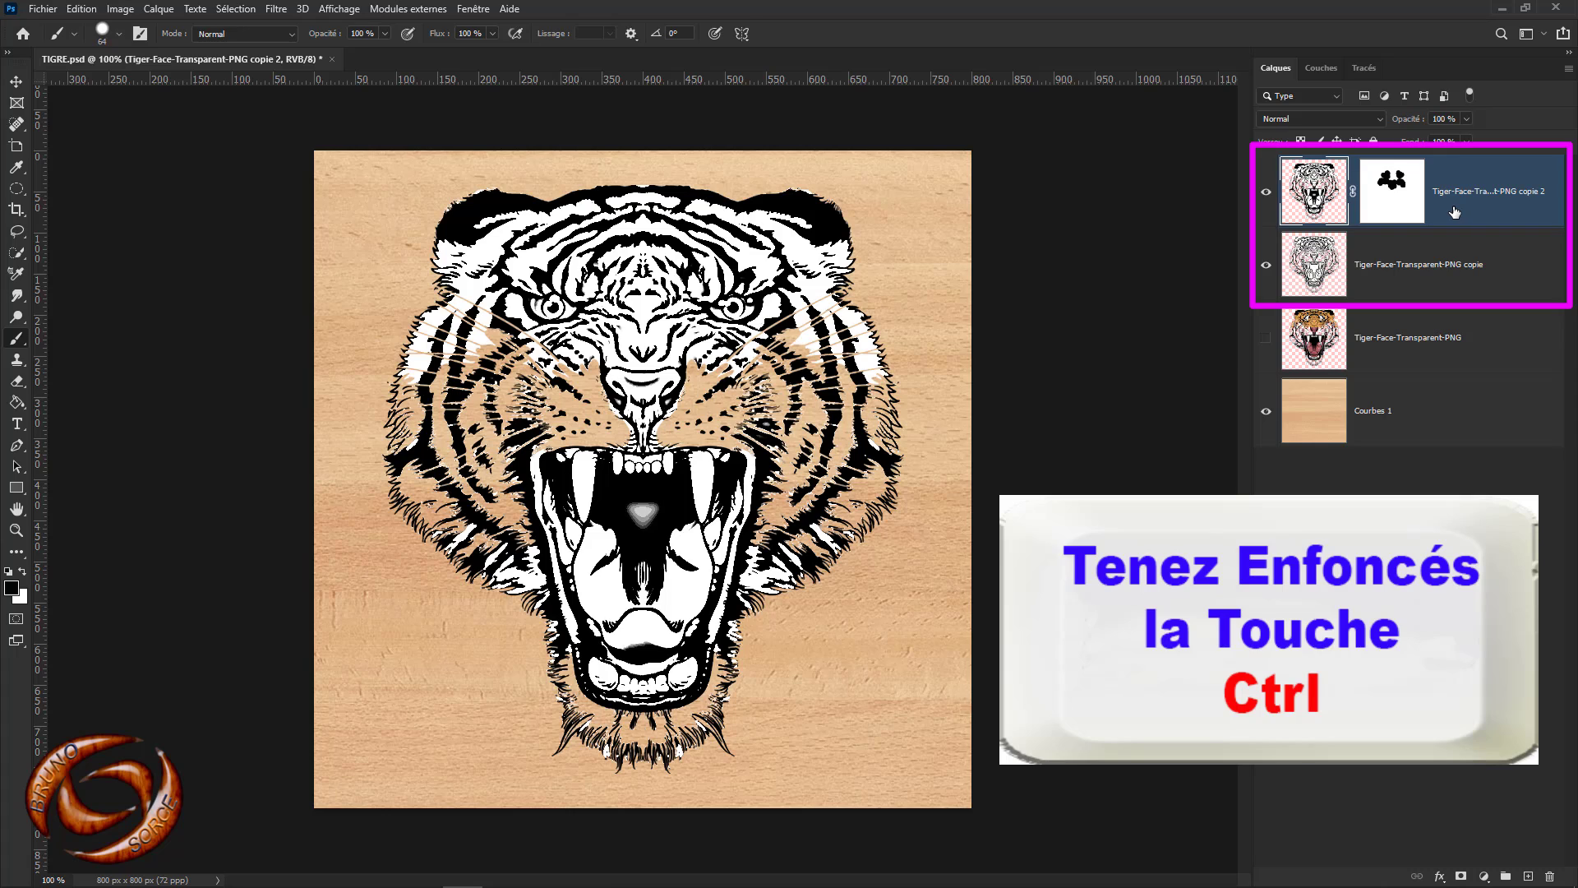
ctrl+click(1469, 257)
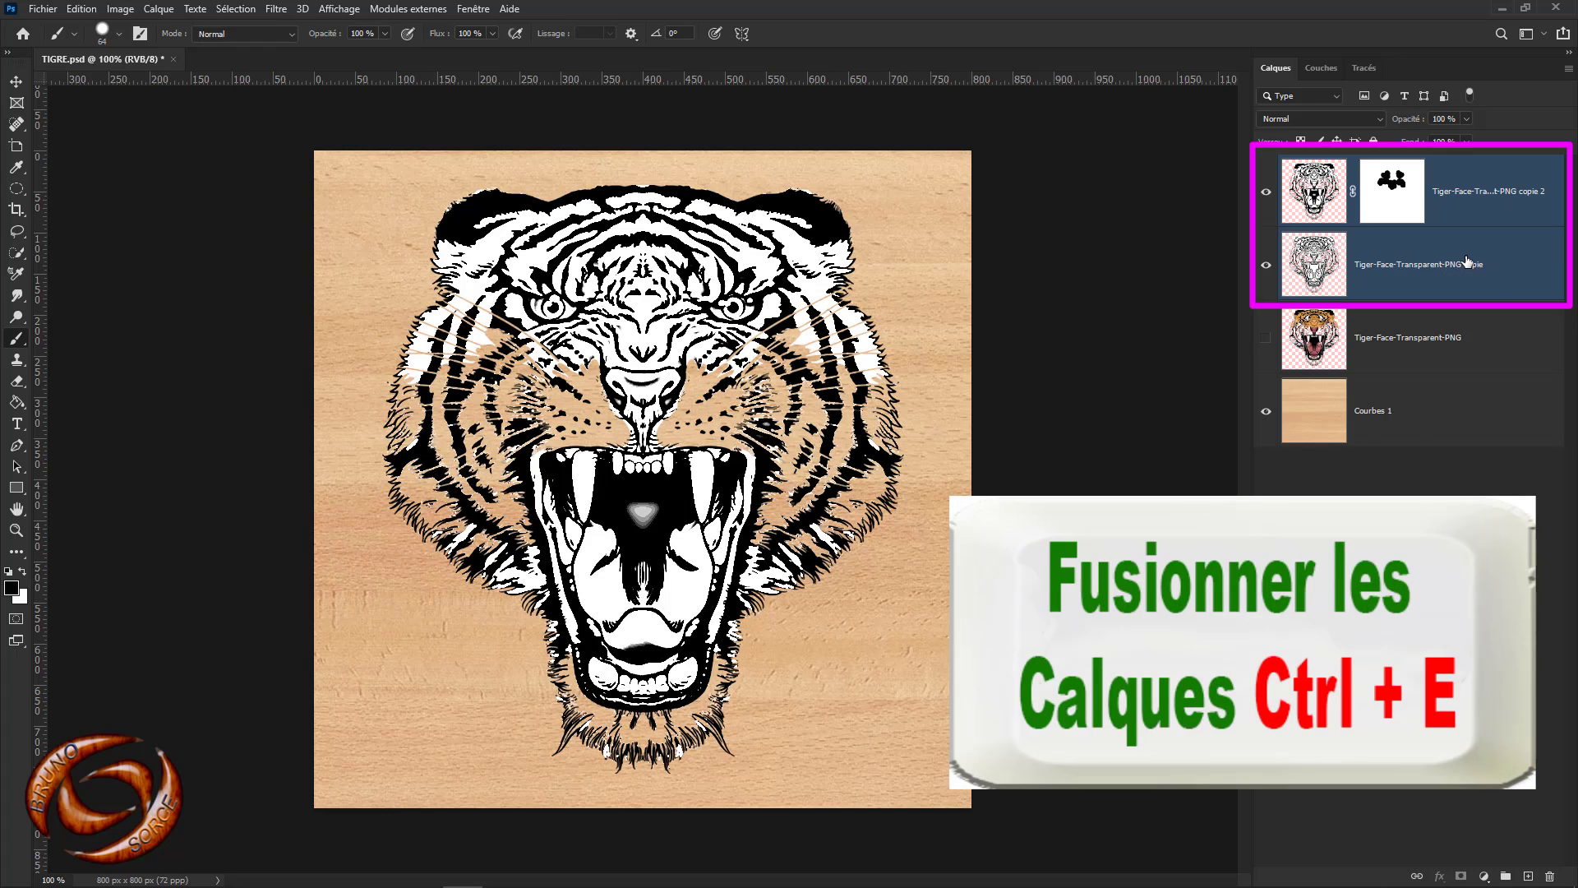
key(ctrl+e)
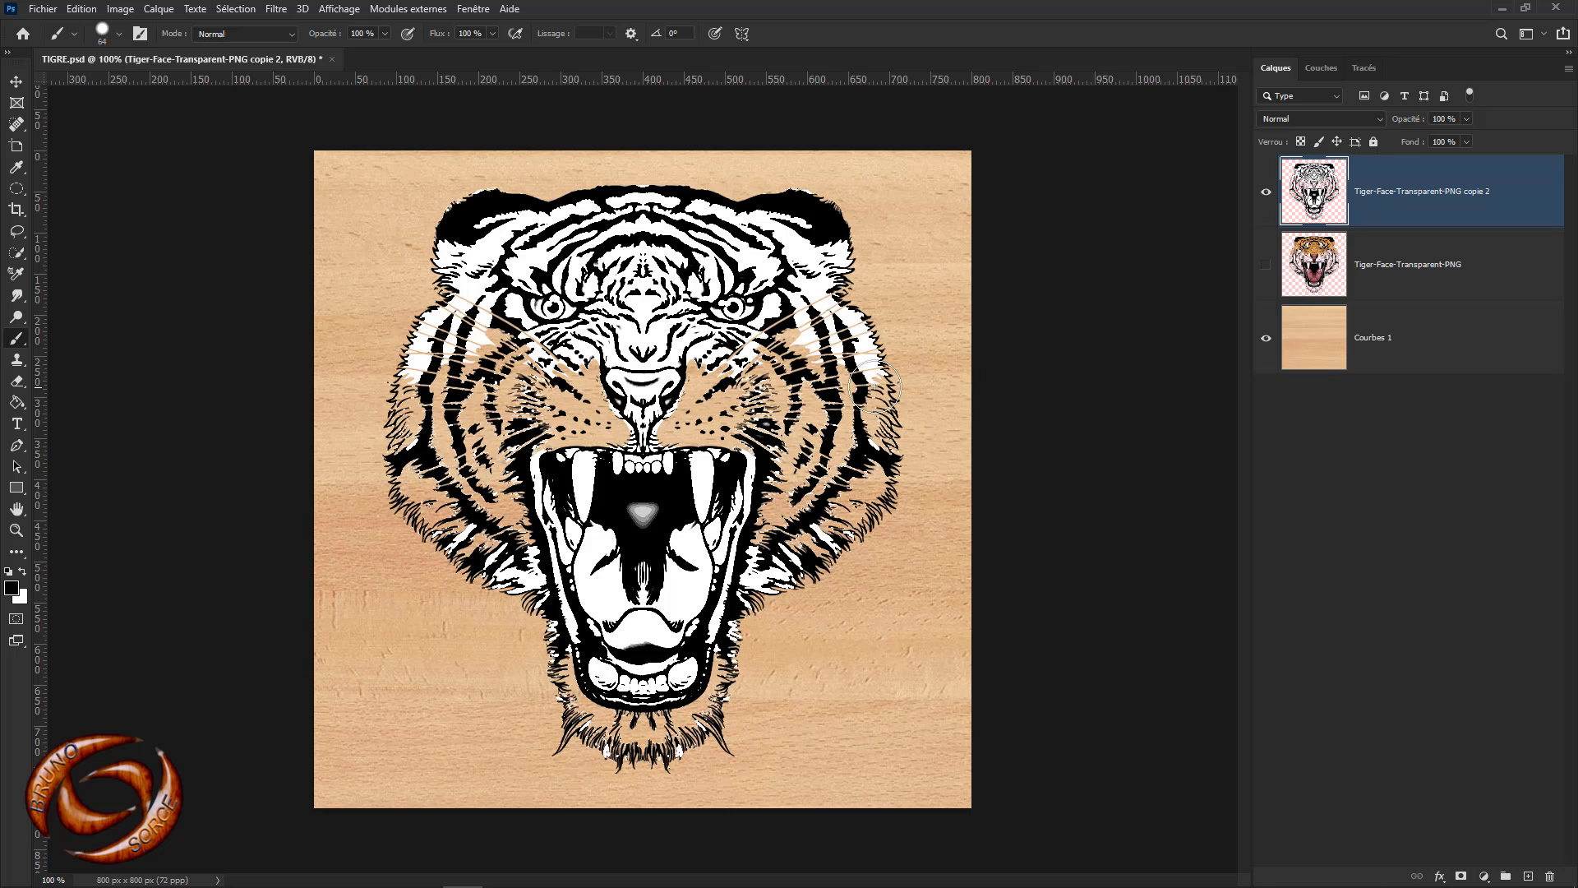
Select the merged tiger's dark tones with Plage de couleurs set to Tons foncés, and copy the selection to a new layer
click(236, 10)
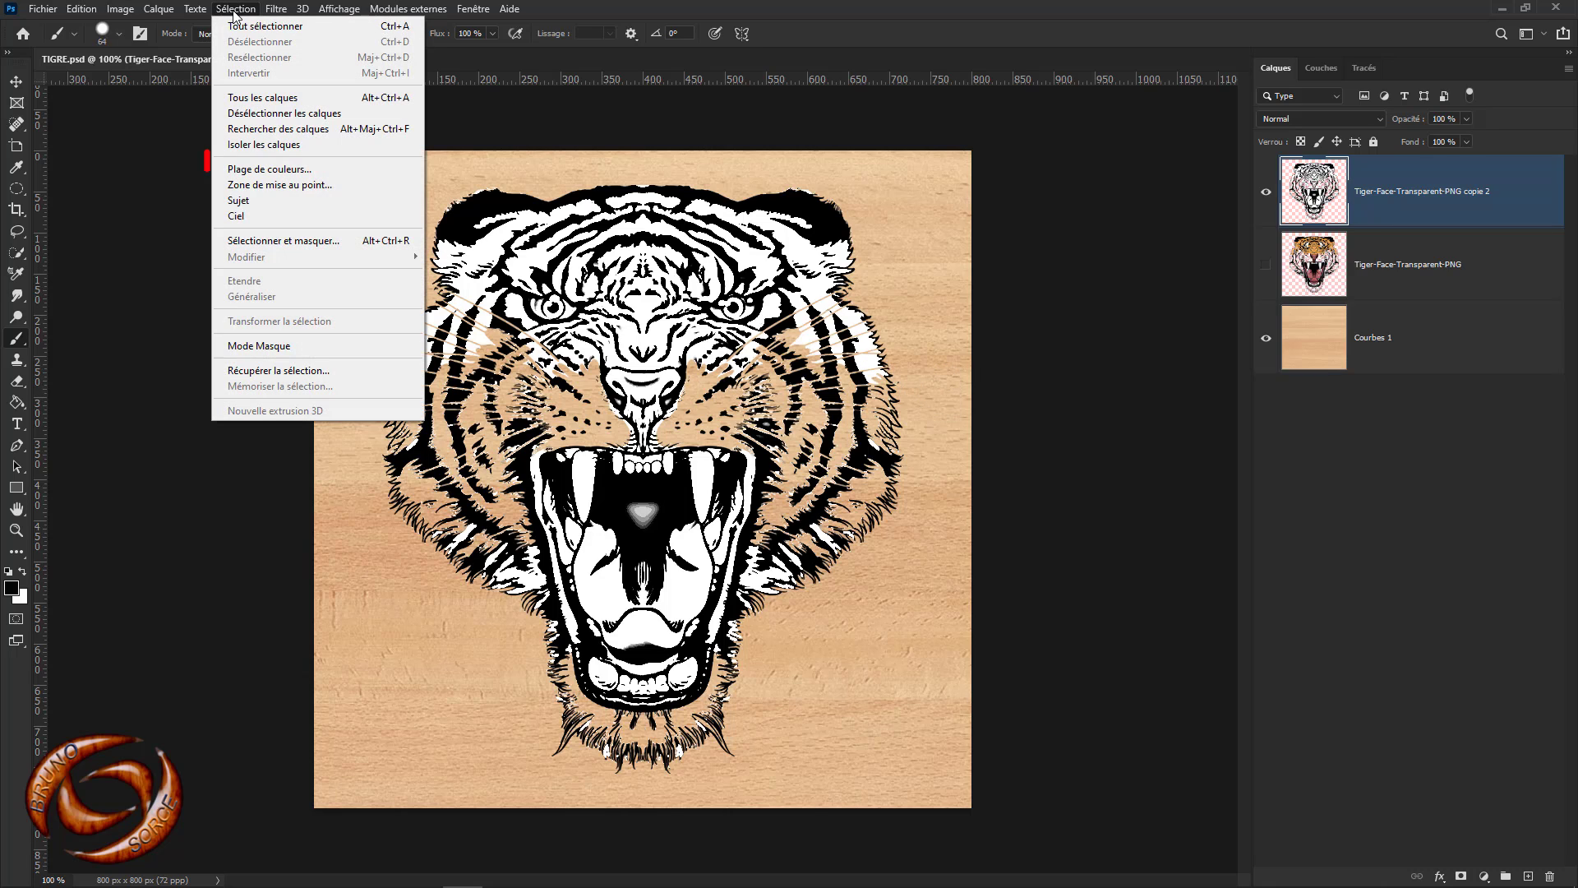
click(257, 170)
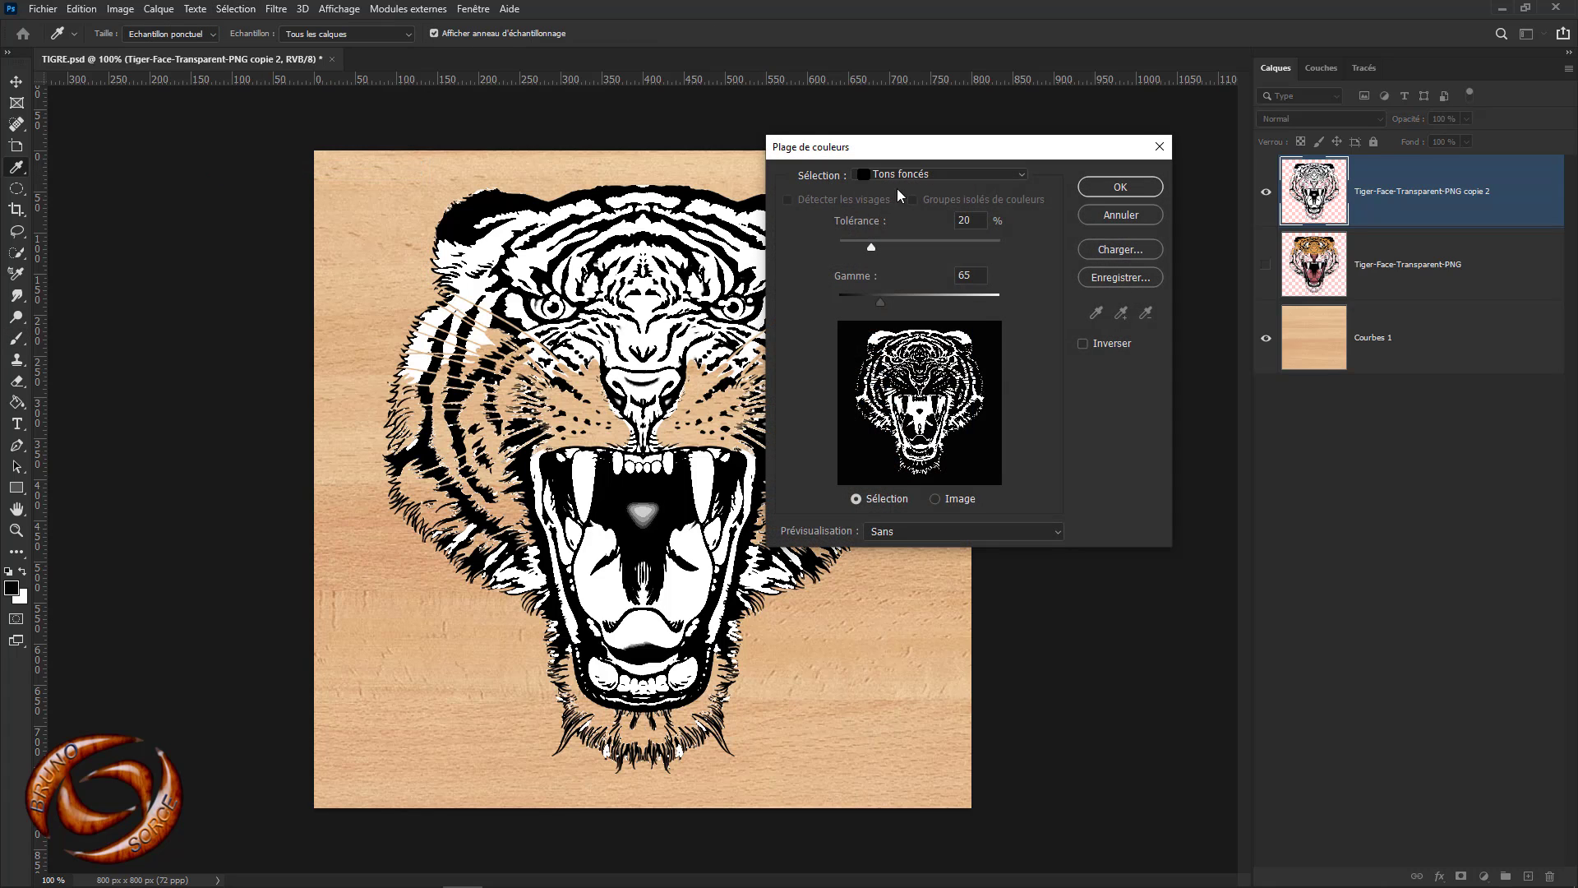
click(940, 175)
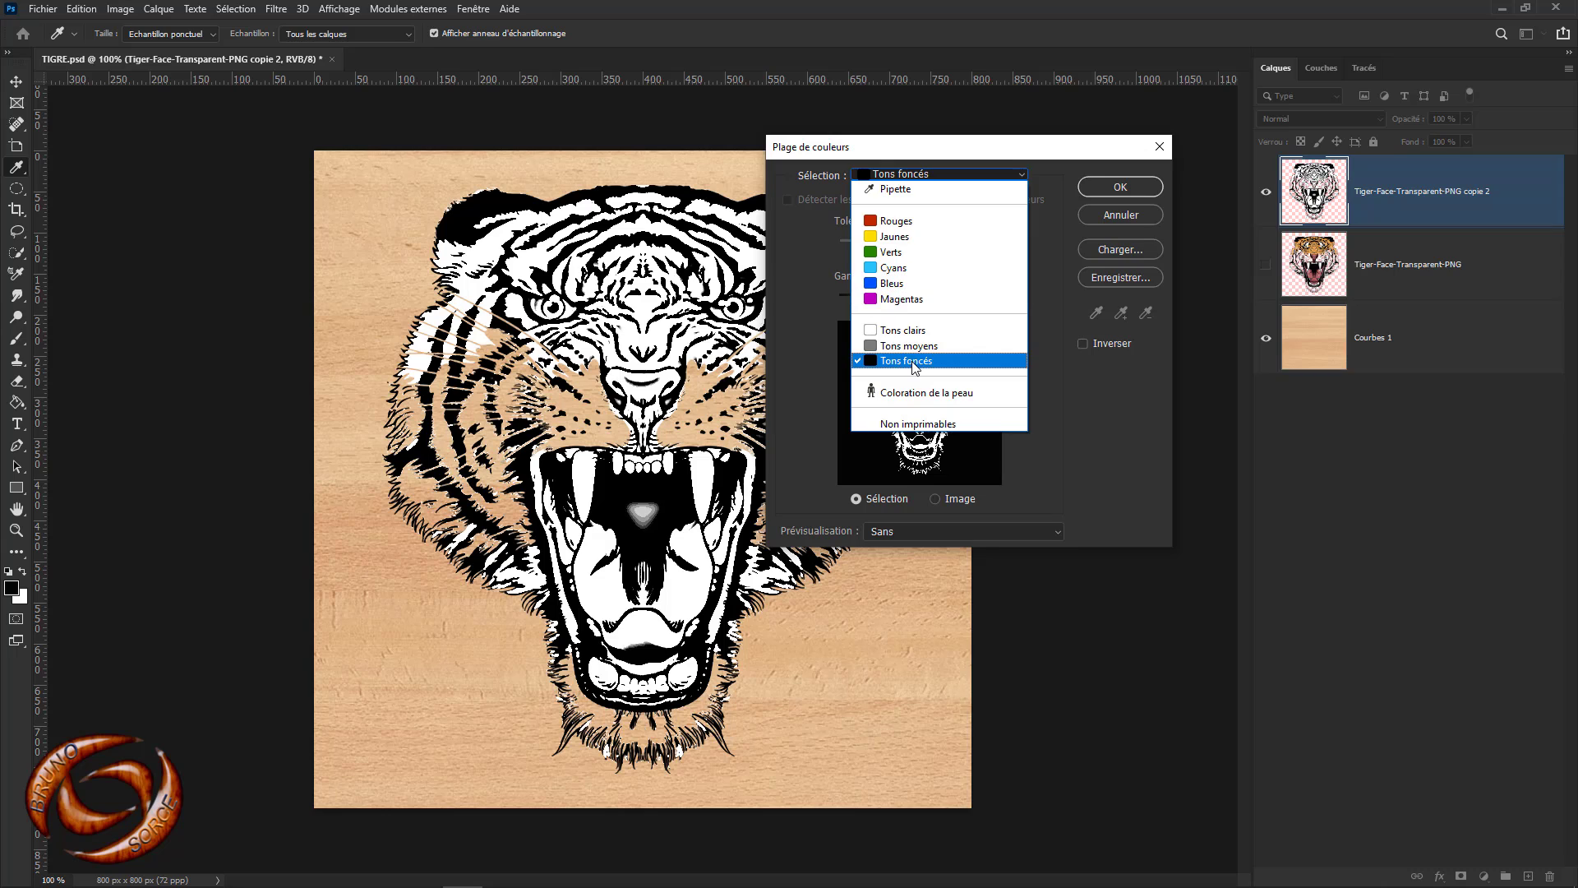
click(912, 362)
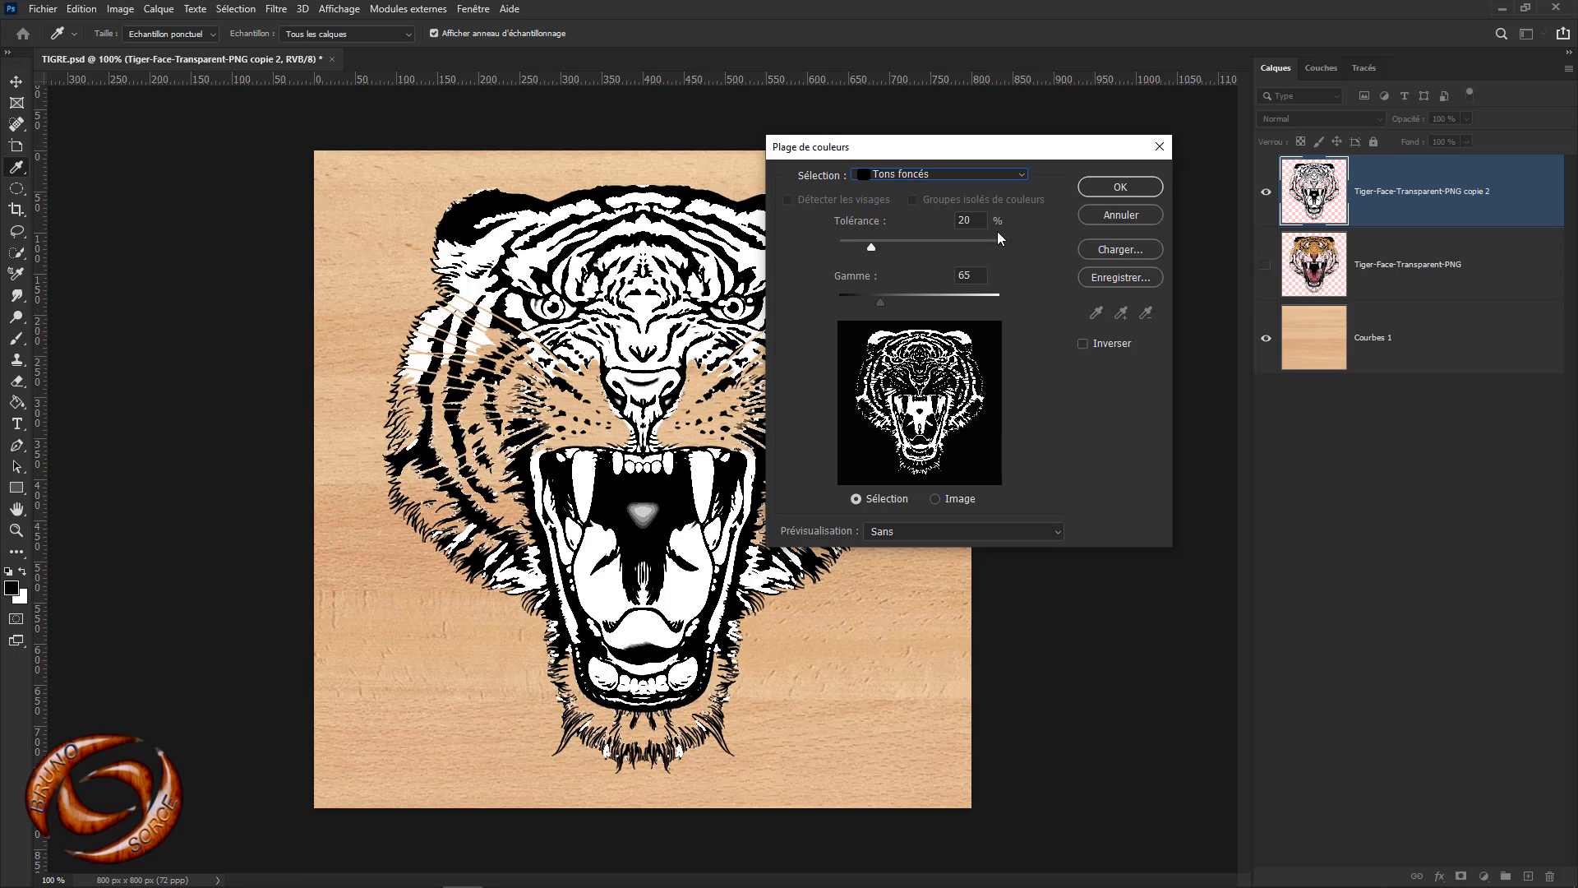
click(1117, 188)
key(b)
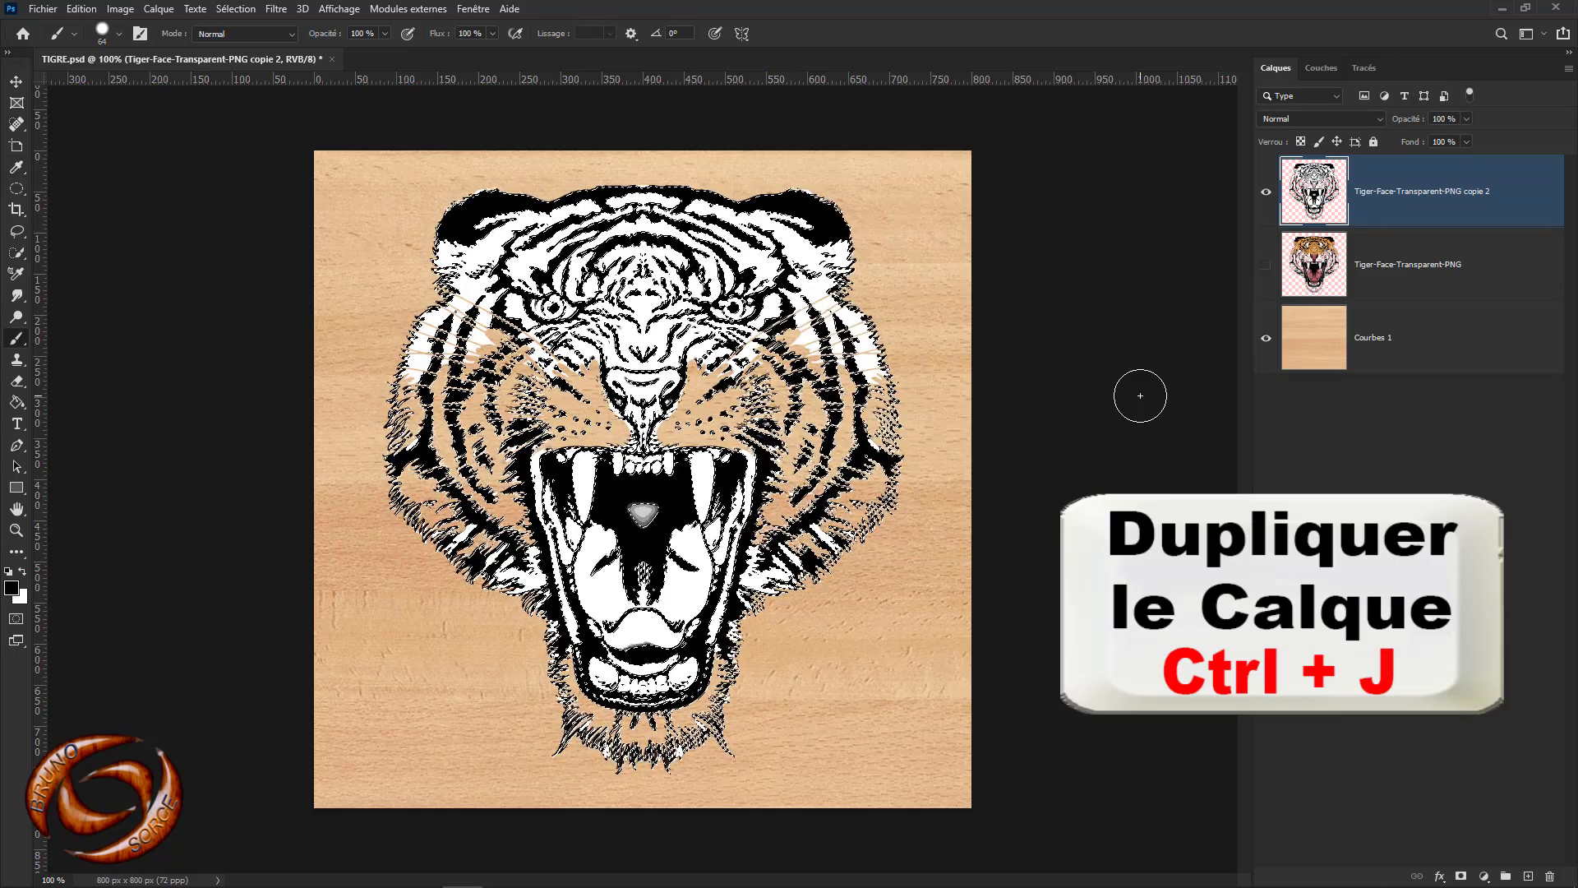
key(ctrl+j)
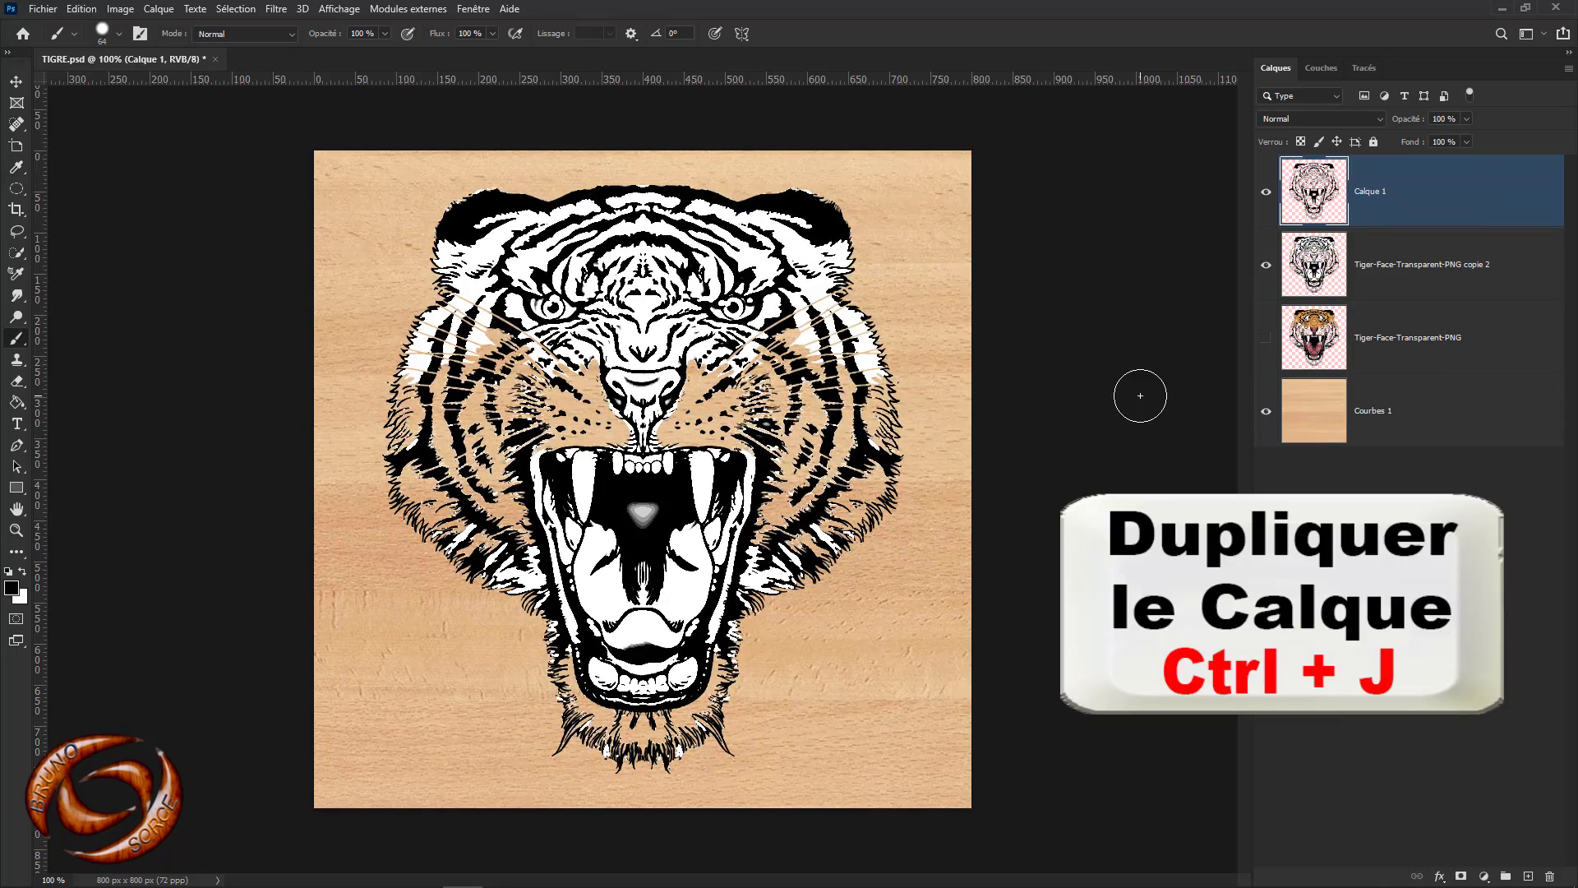
Hide the merged Tiger-Face-Transparent-PNG copie 2 layer and set the black-line layer's blend mode to Lumière tamisée
click(1267, 267)
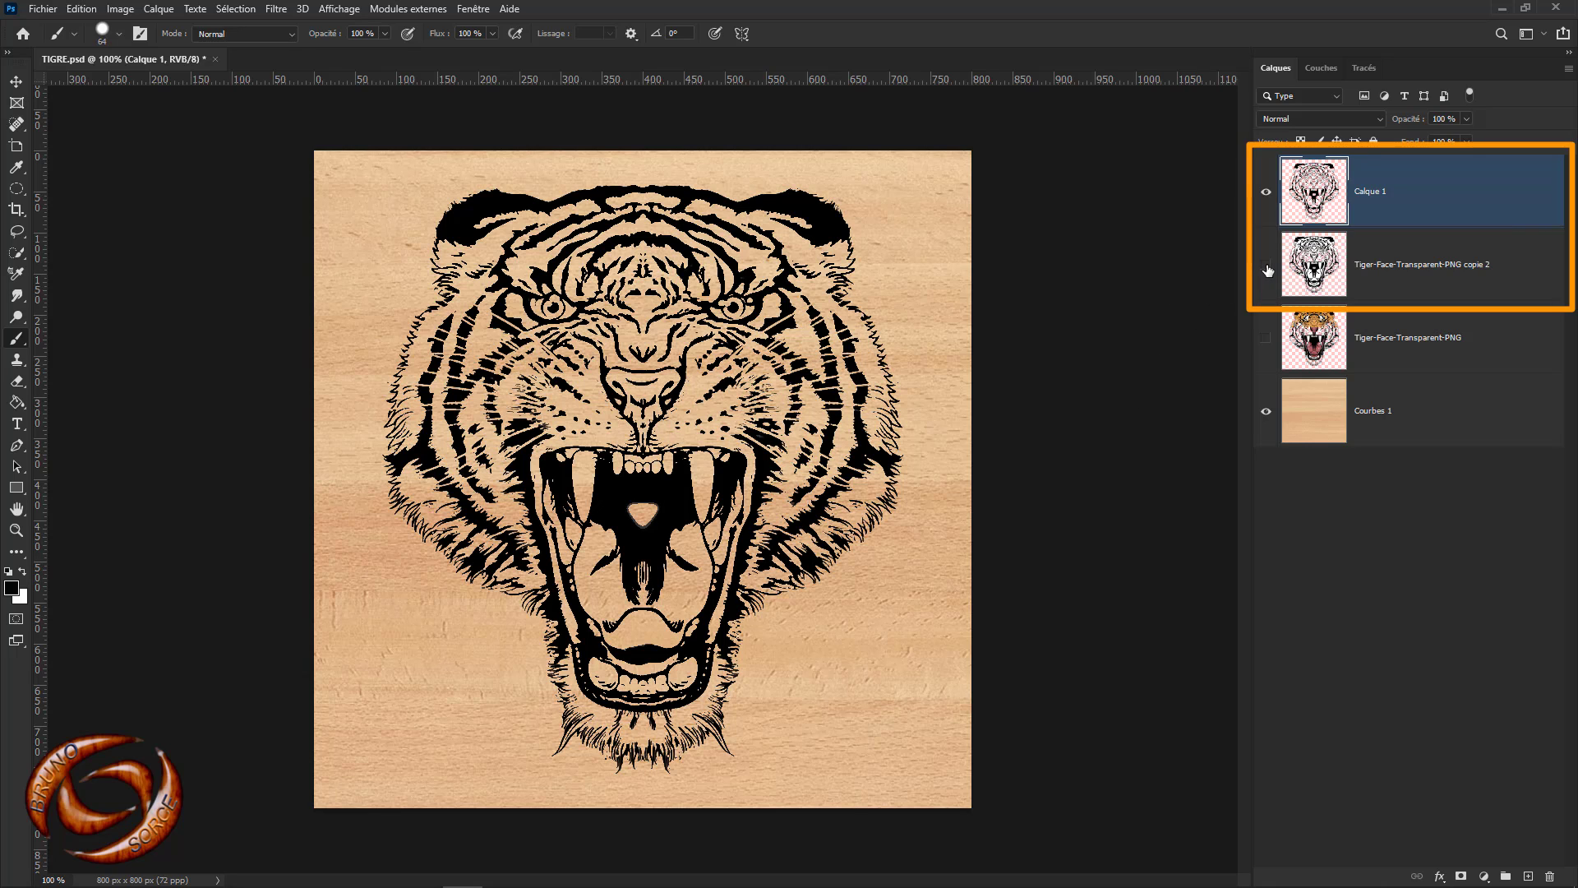
click(1267, 267)
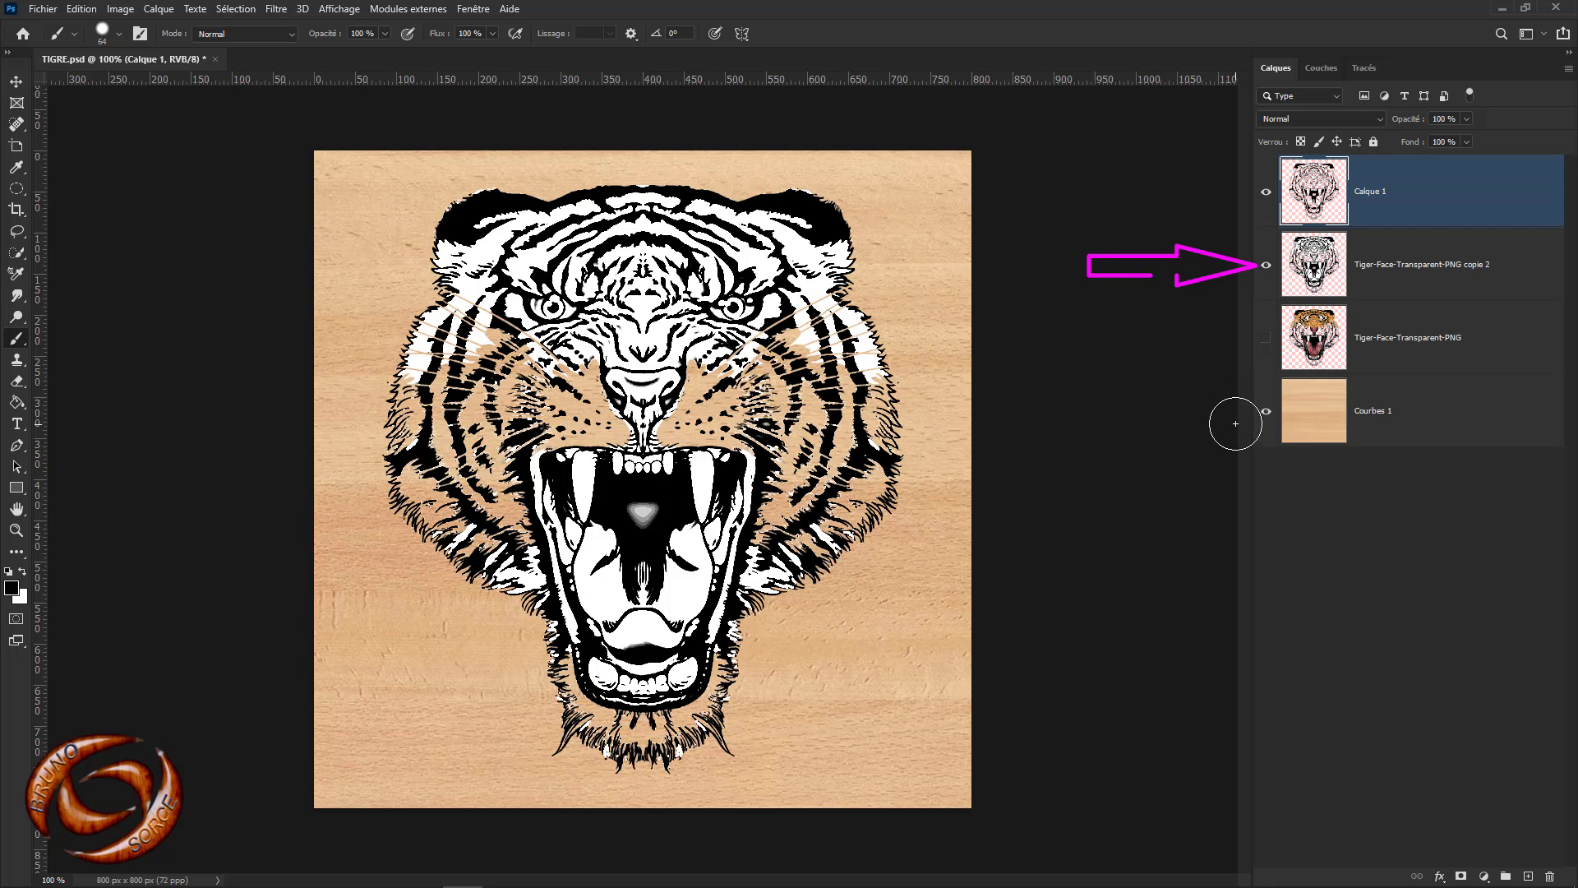
click(1266, 267)
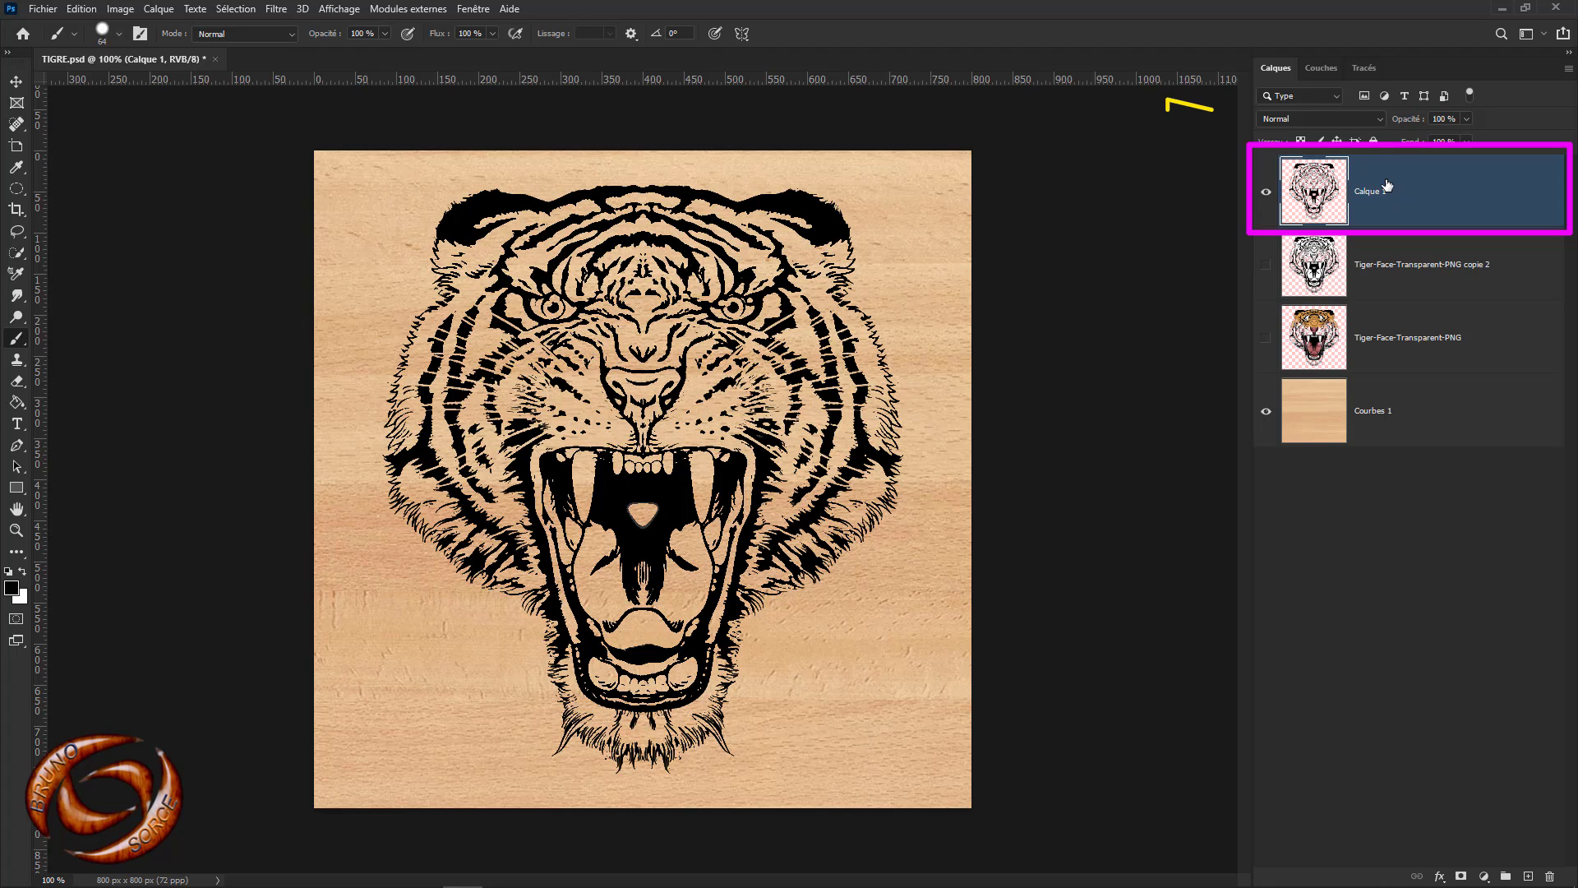
click(1325, 120)
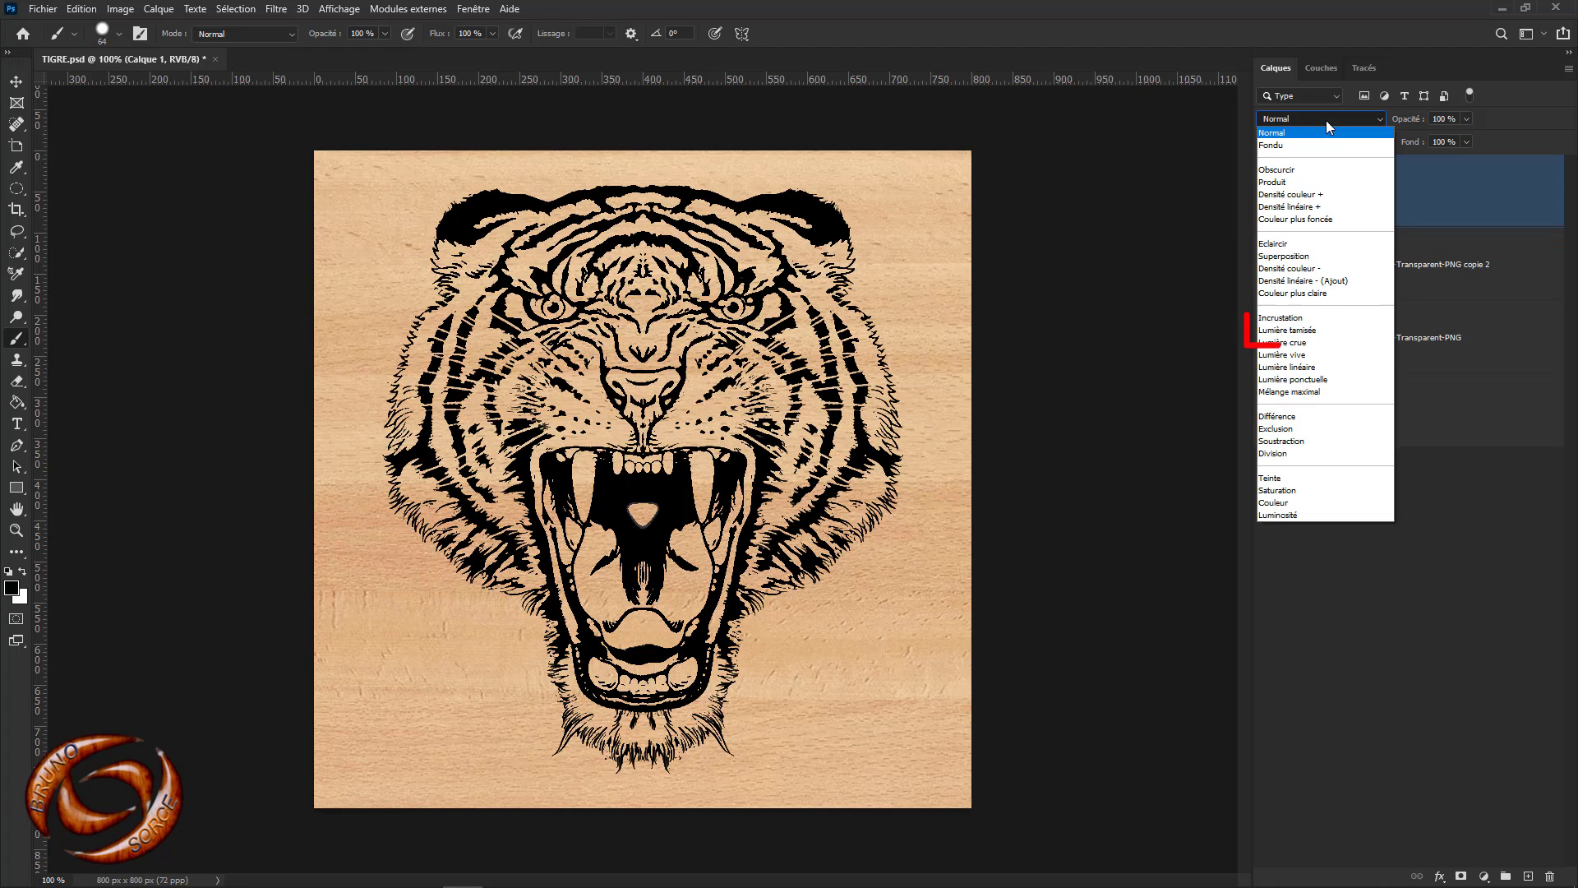
click(1270, 331)
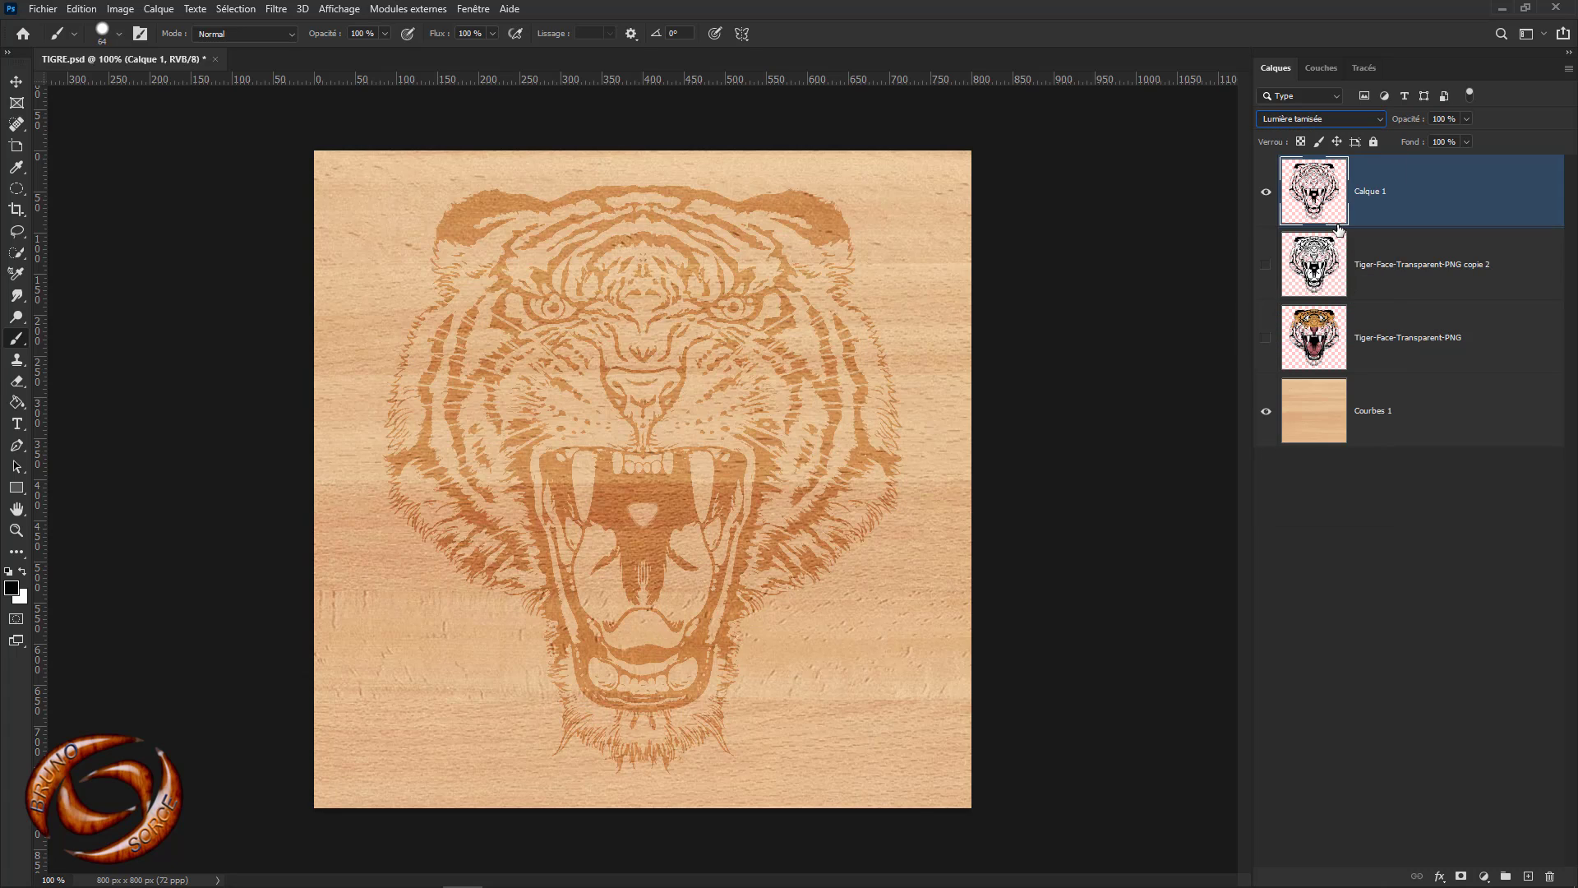
Add a Biseautage & estampage effect to the black-line layer with style Biseau interne and technique Ciselage léger
double_click(1503, 195)
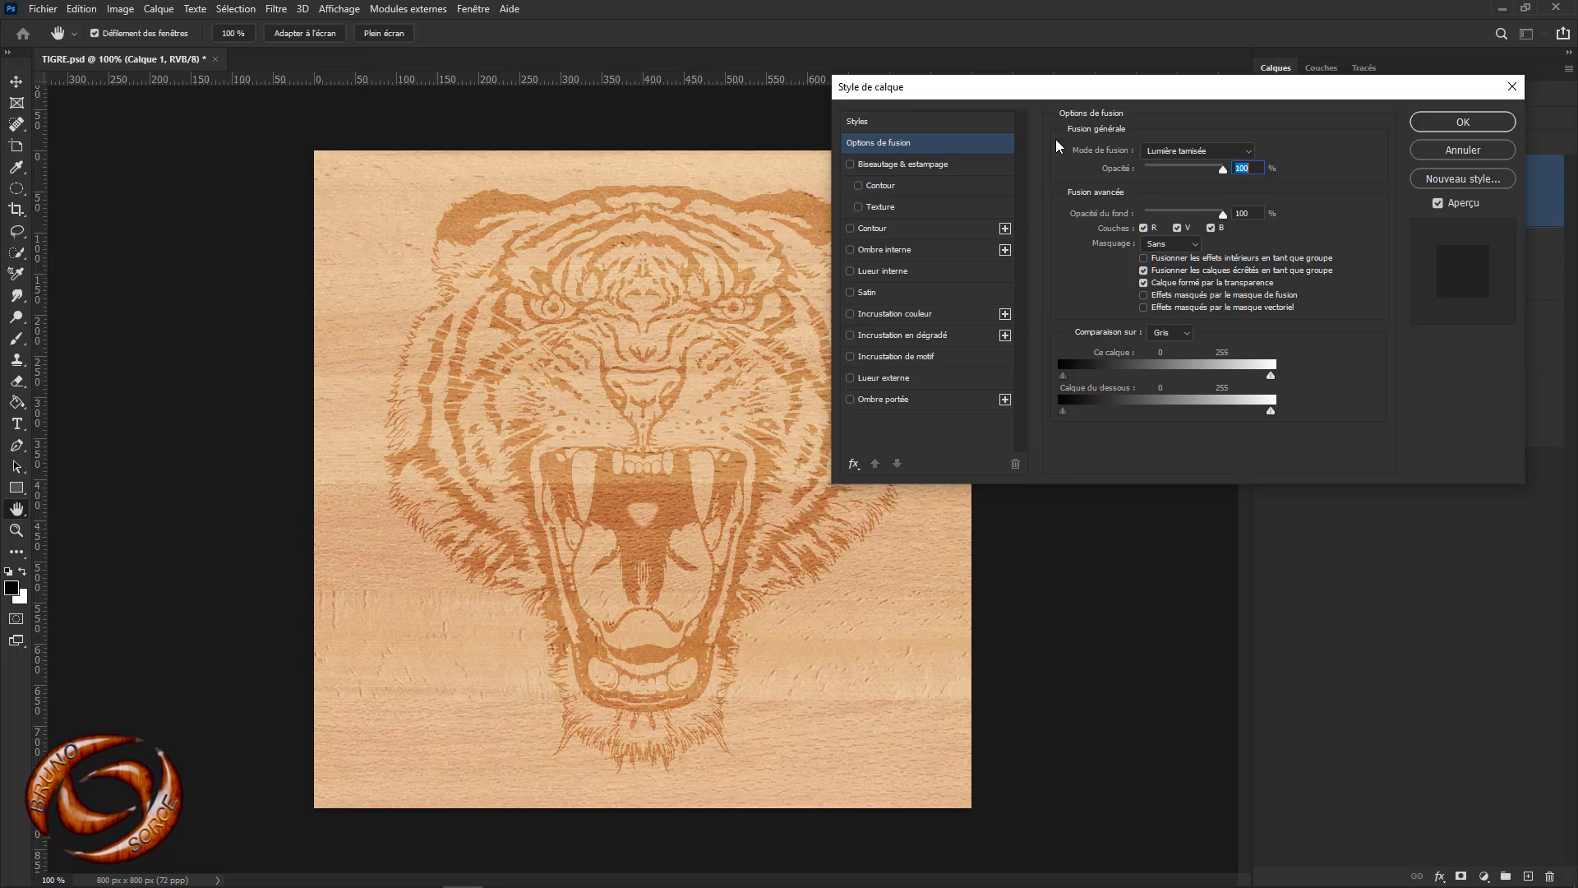
click(896, 165)
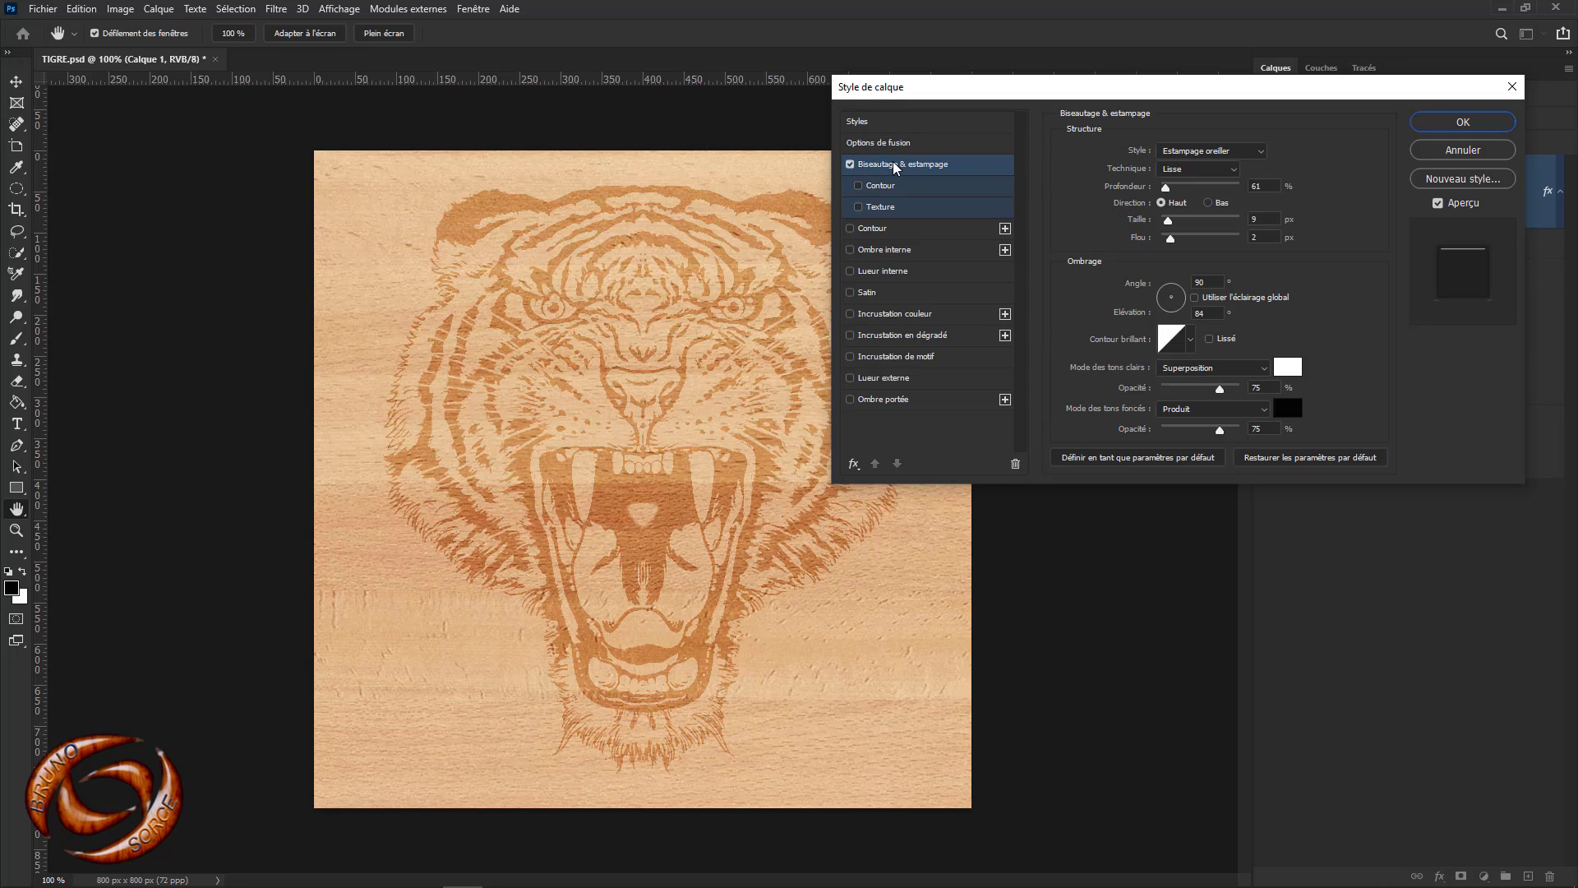
click(1245, 152)
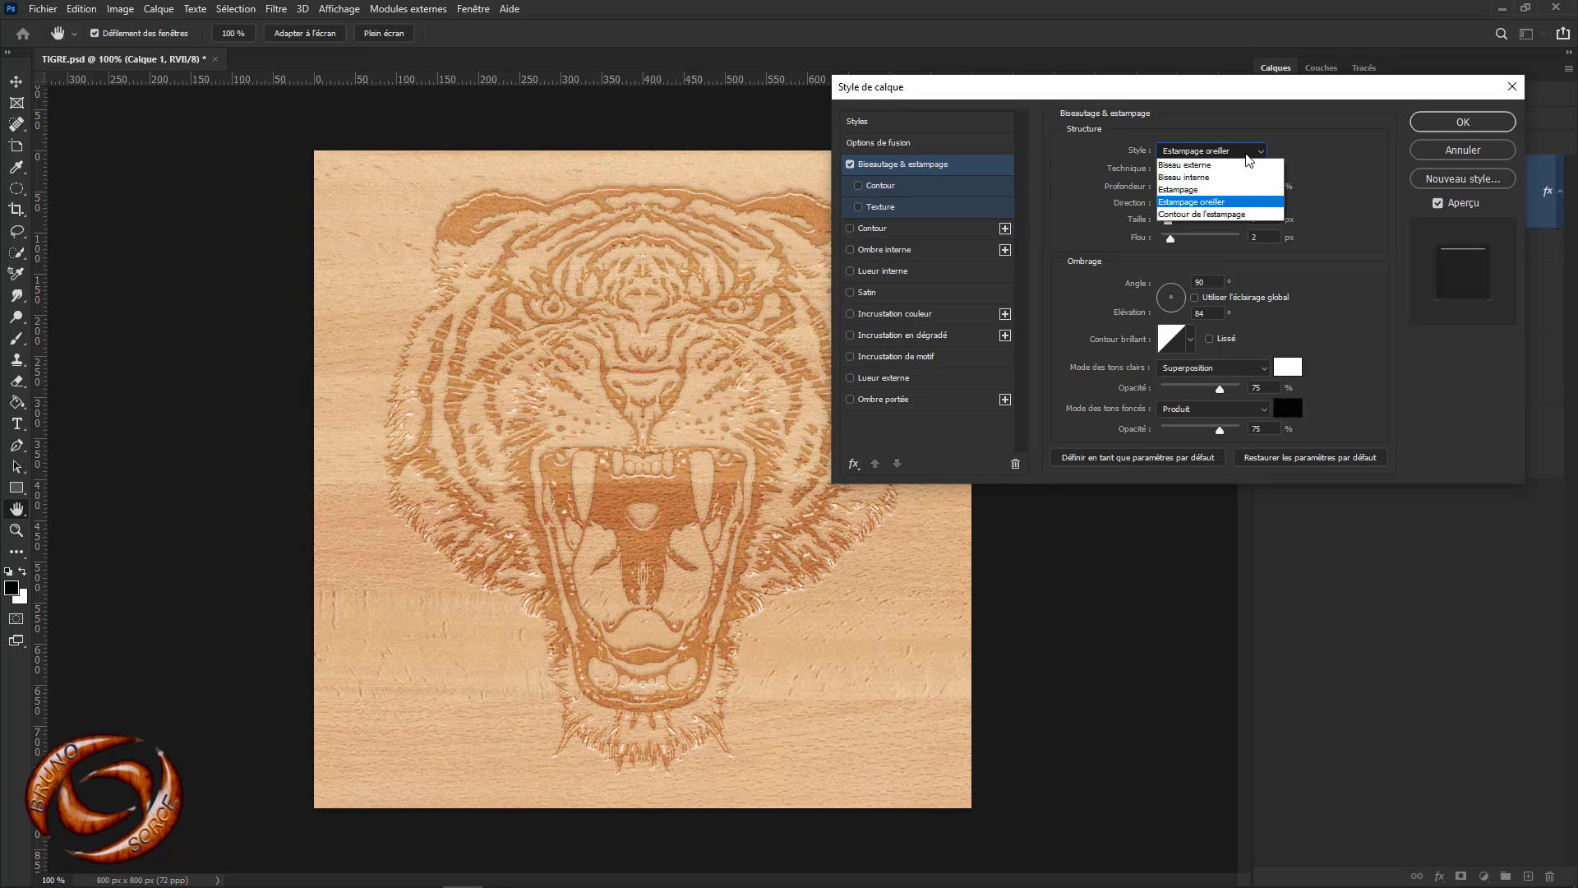
click(1206, 179)
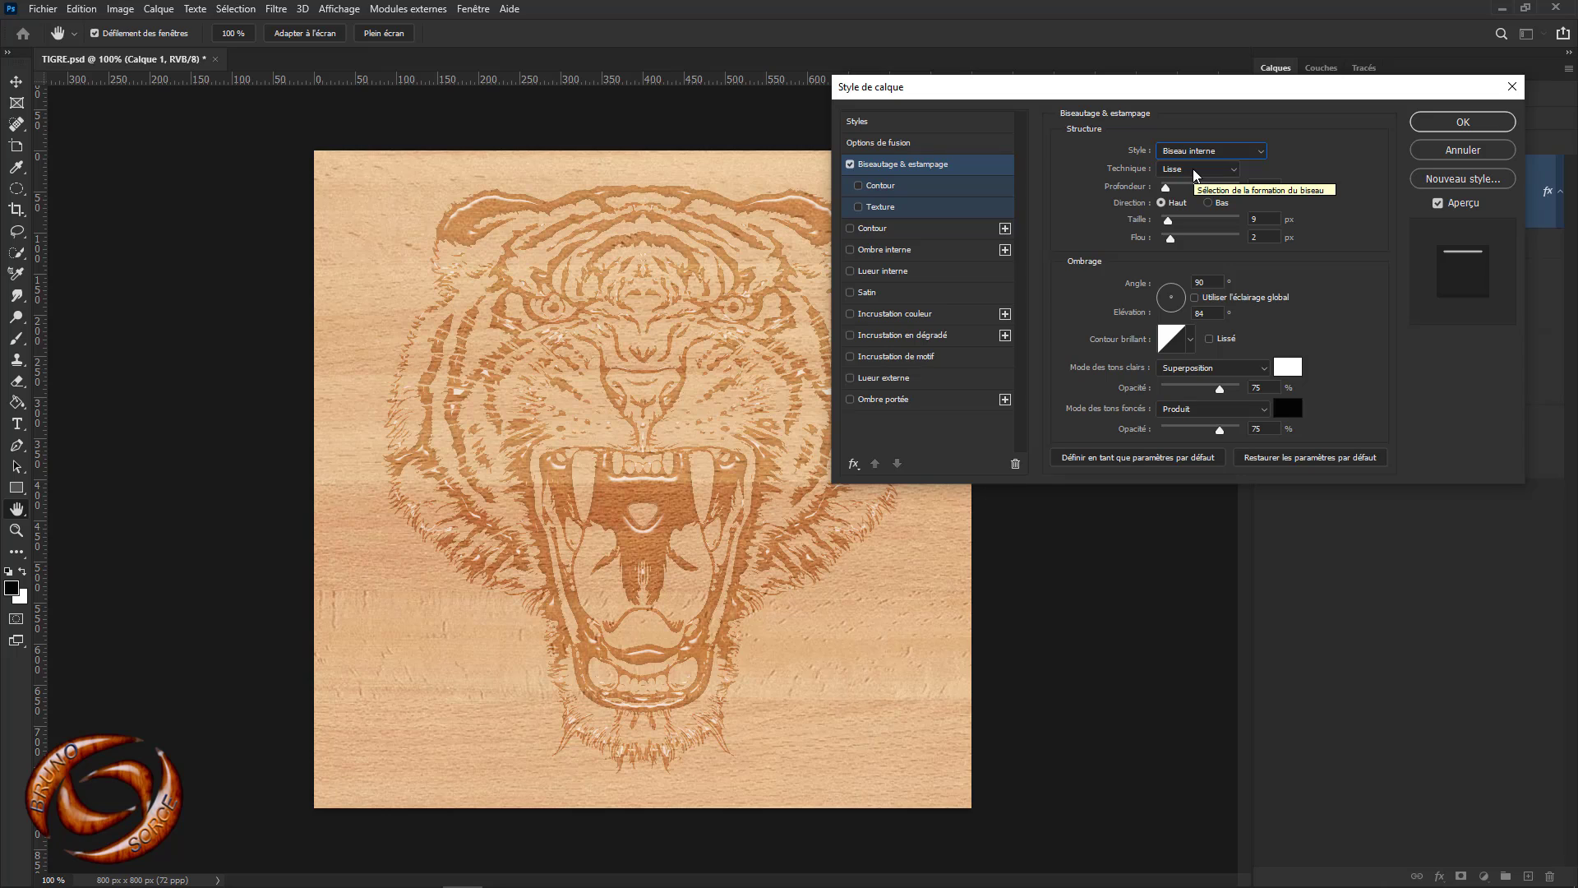
click(1193, 170)
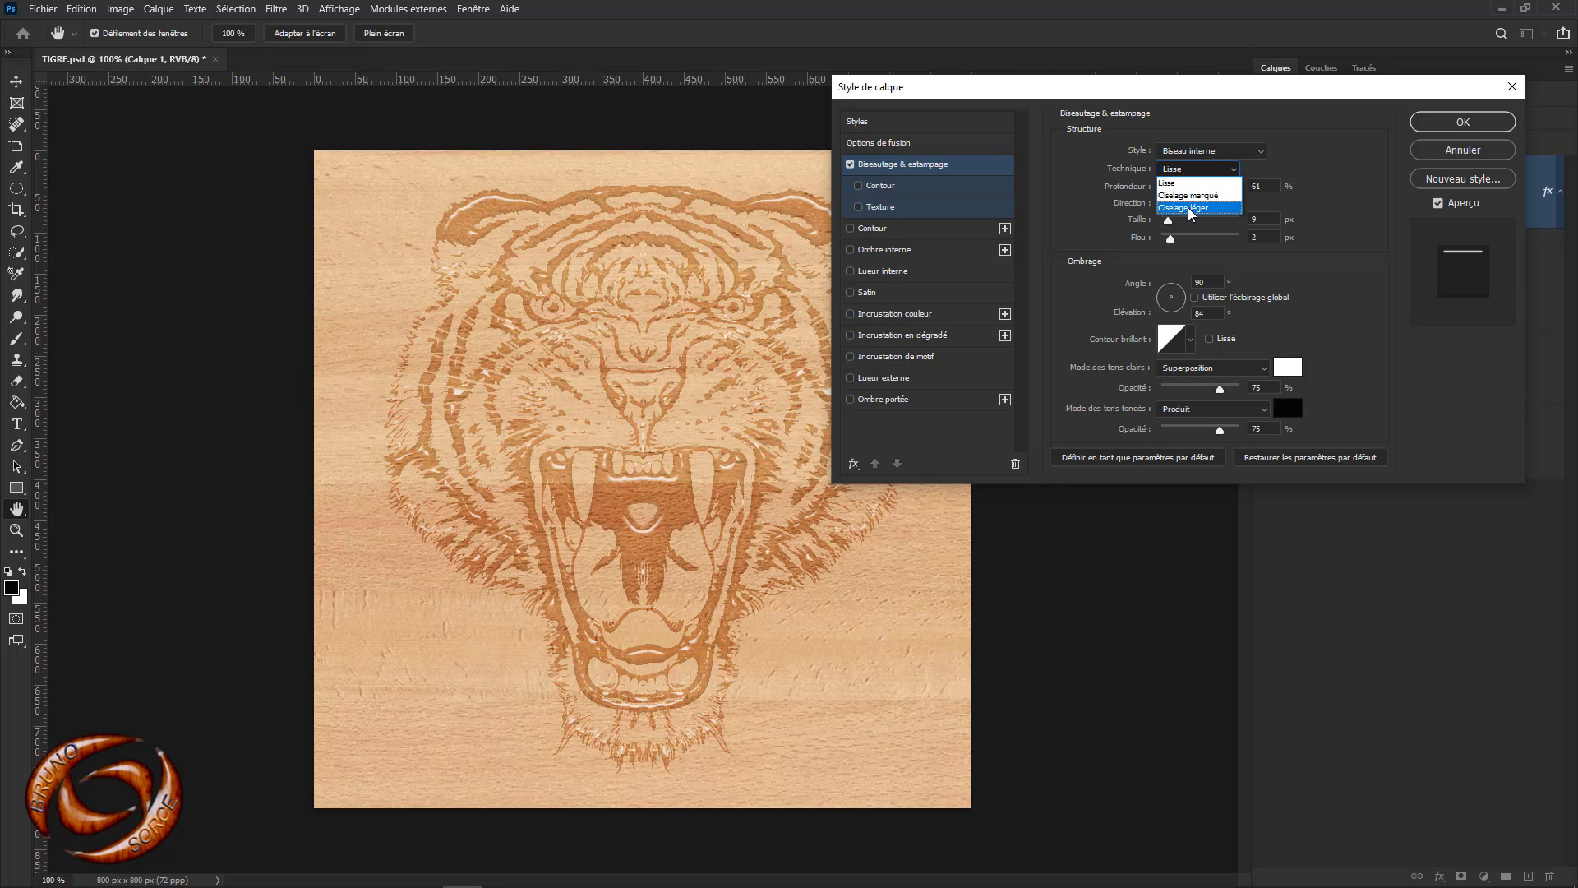
click(1186, 207)
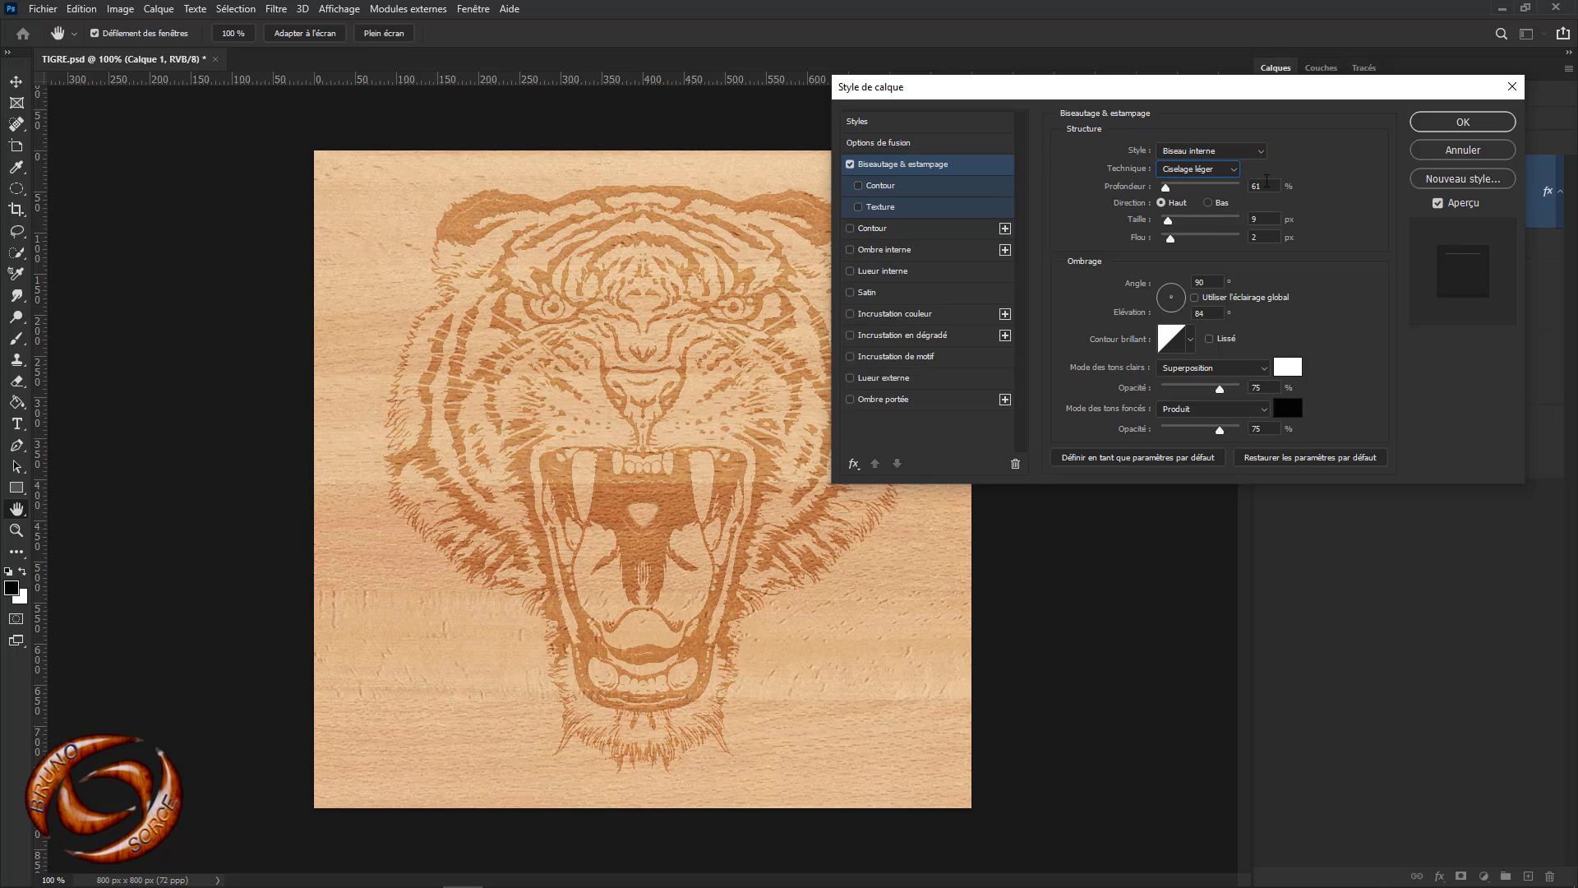
Set the bevel's structure to Profondeur 300 %, Direction Bas, Taille 3 px and Flou 0 px
drag(1268, 185, 1225, 185)
text(300)
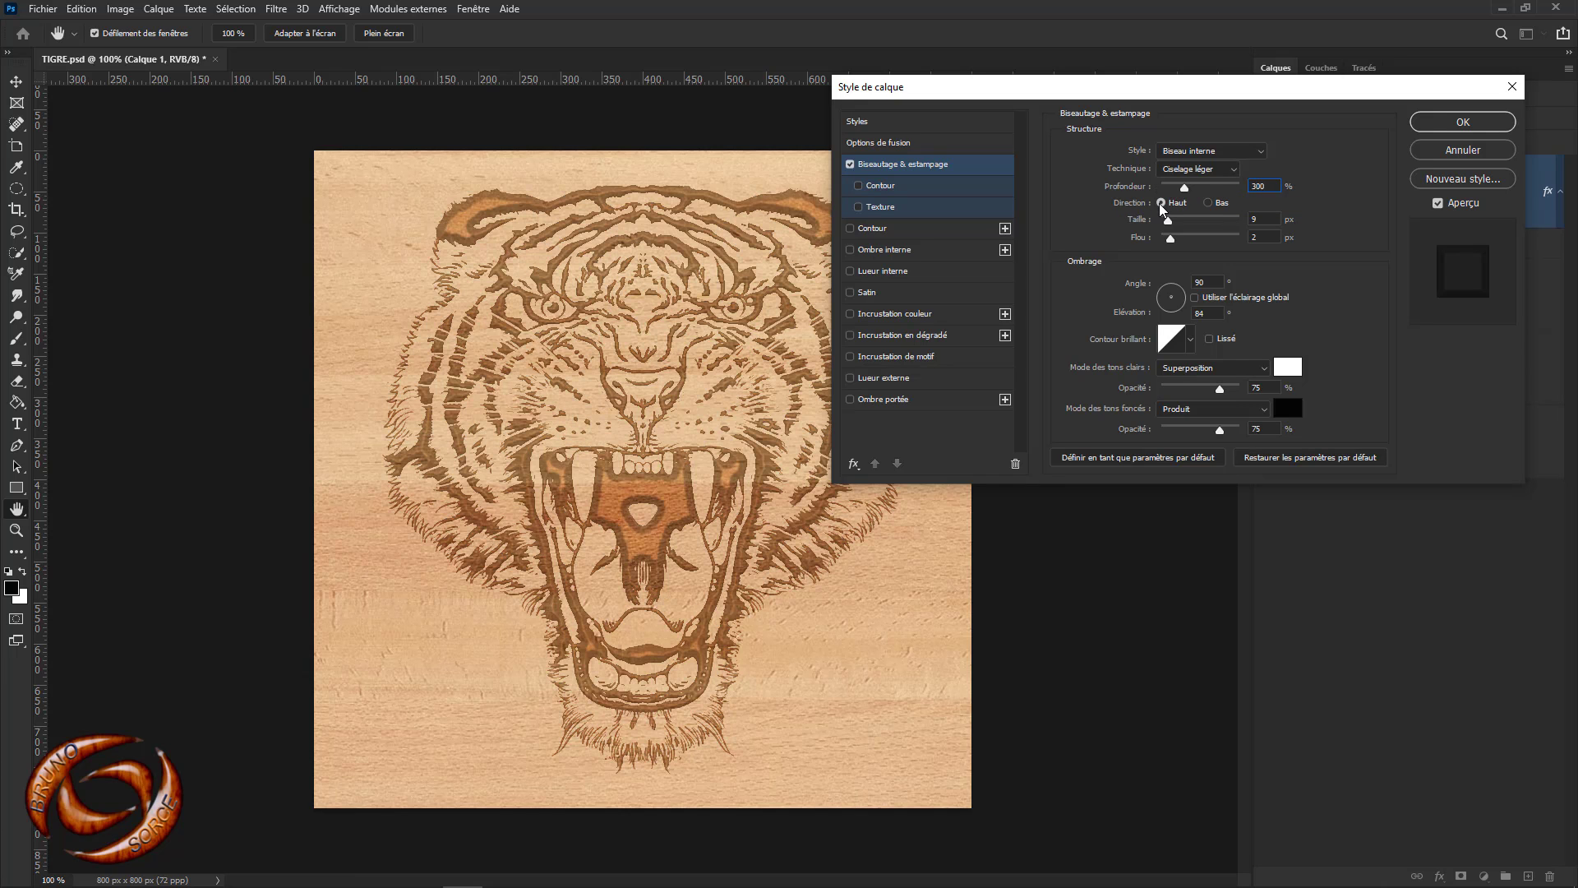
click(1208, 203)
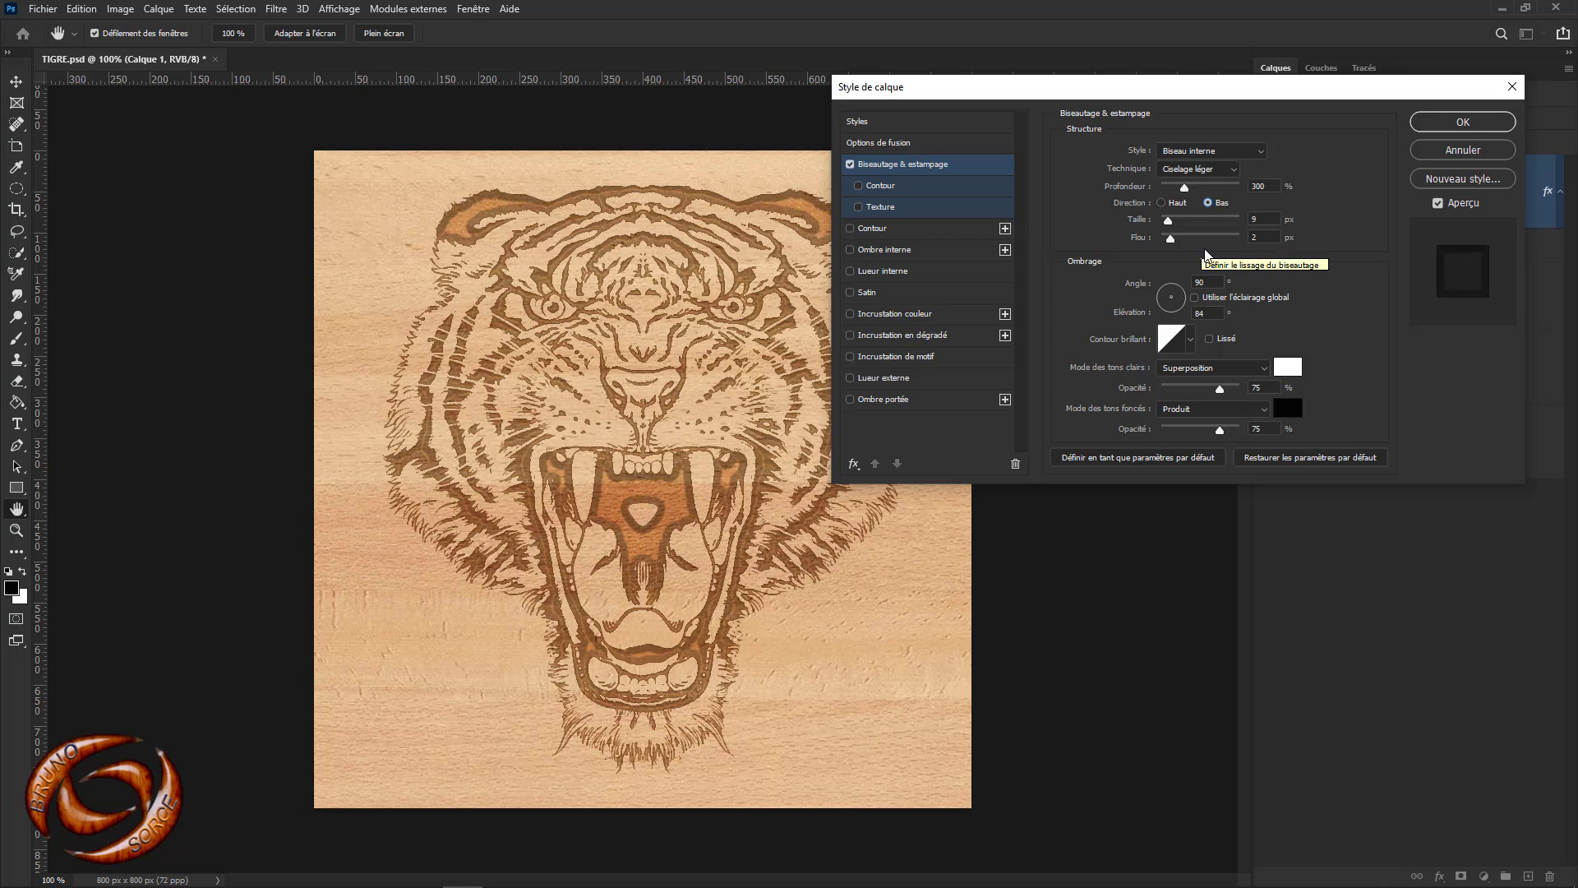
drag(1266, 219, 1247, 218)
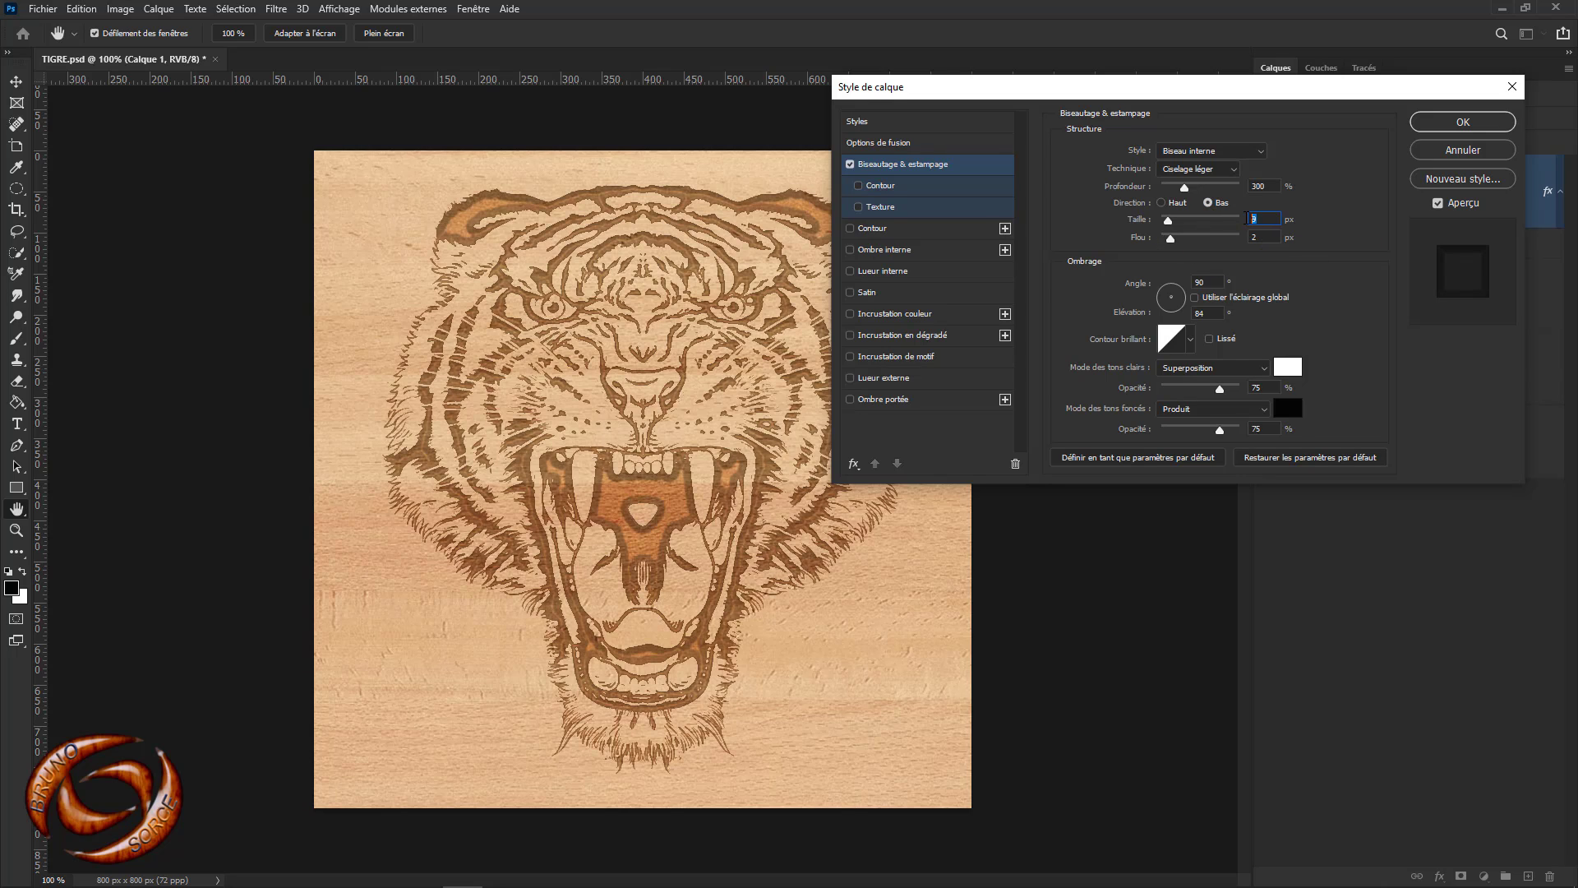
text(3)
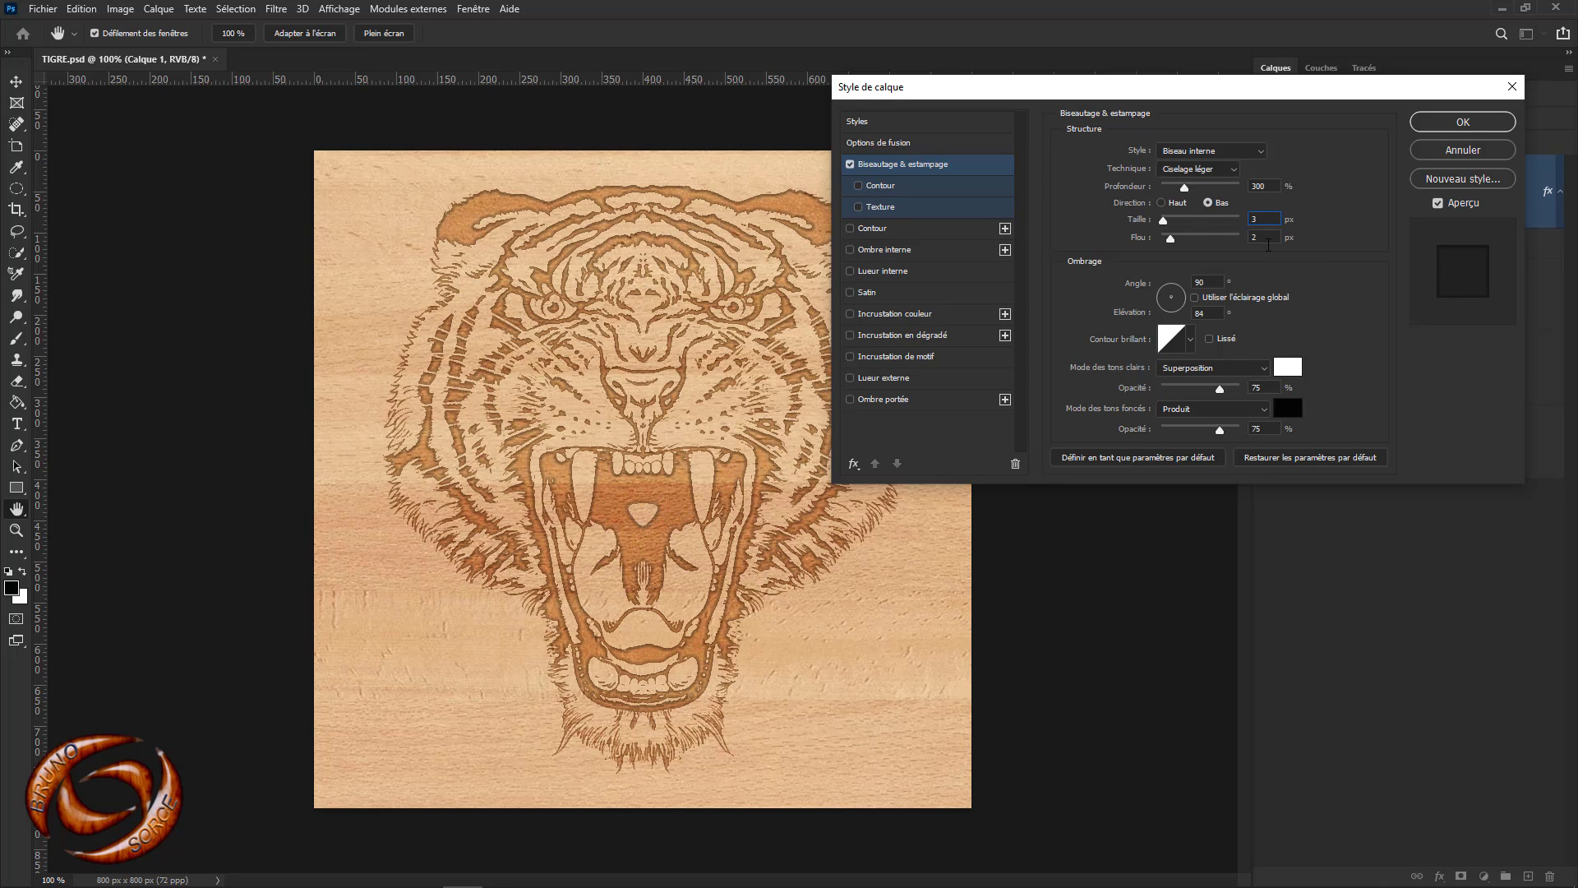
key(Tab)
text(0)
Set the bevel's shading angle to 120° and enable global lighting with an elevation of 30°
drag(1210, 282, 1191, 282)
text(120)
click(1196, 299)
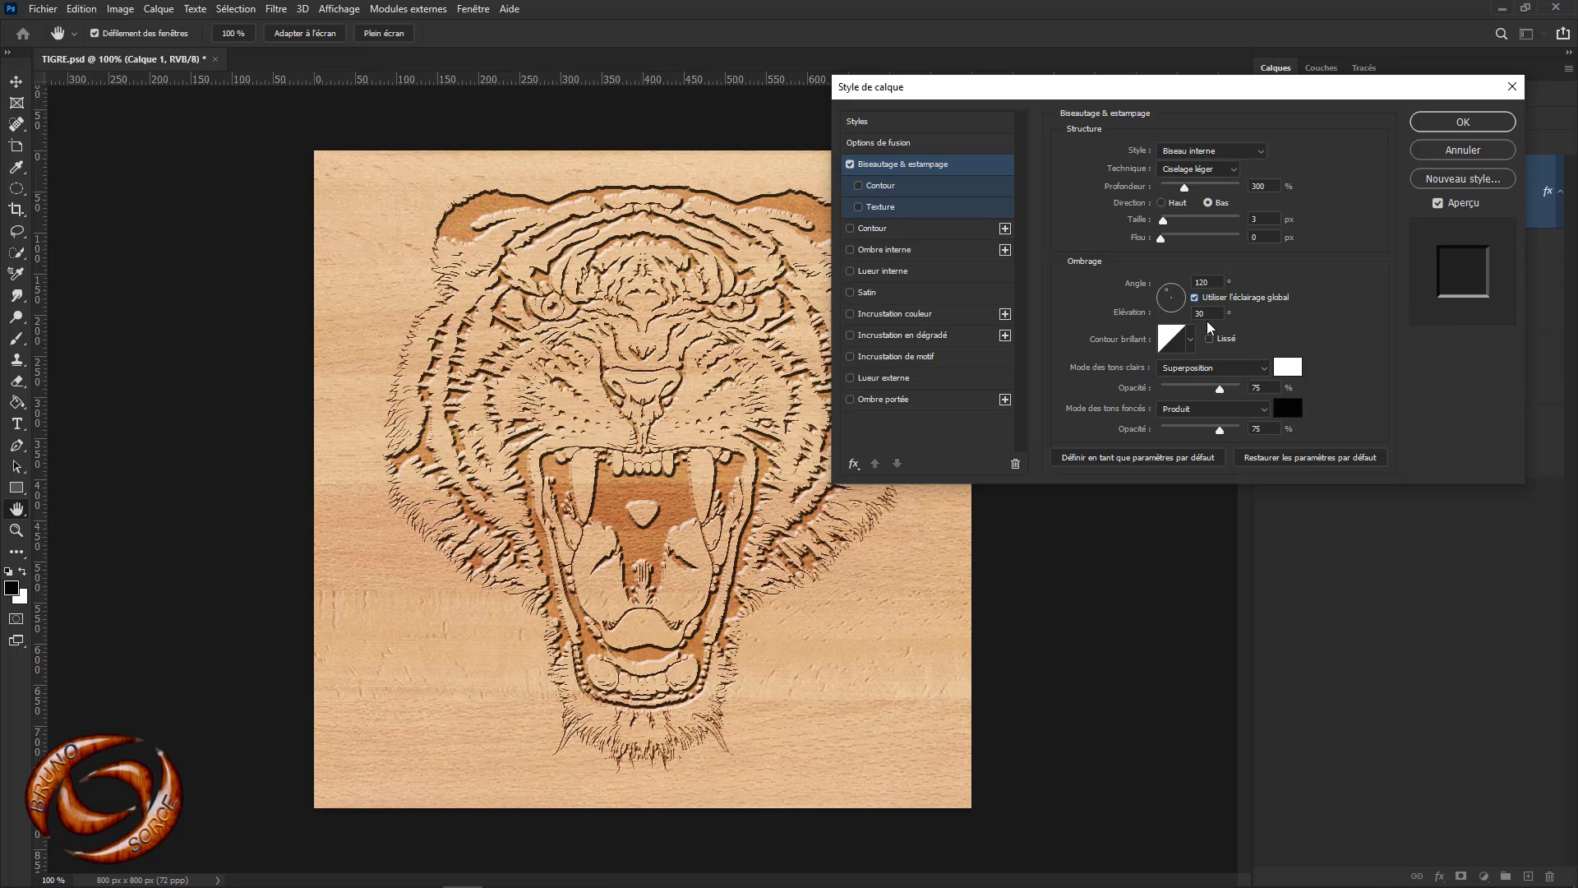
click(1212, 314)
click(1190, 340)
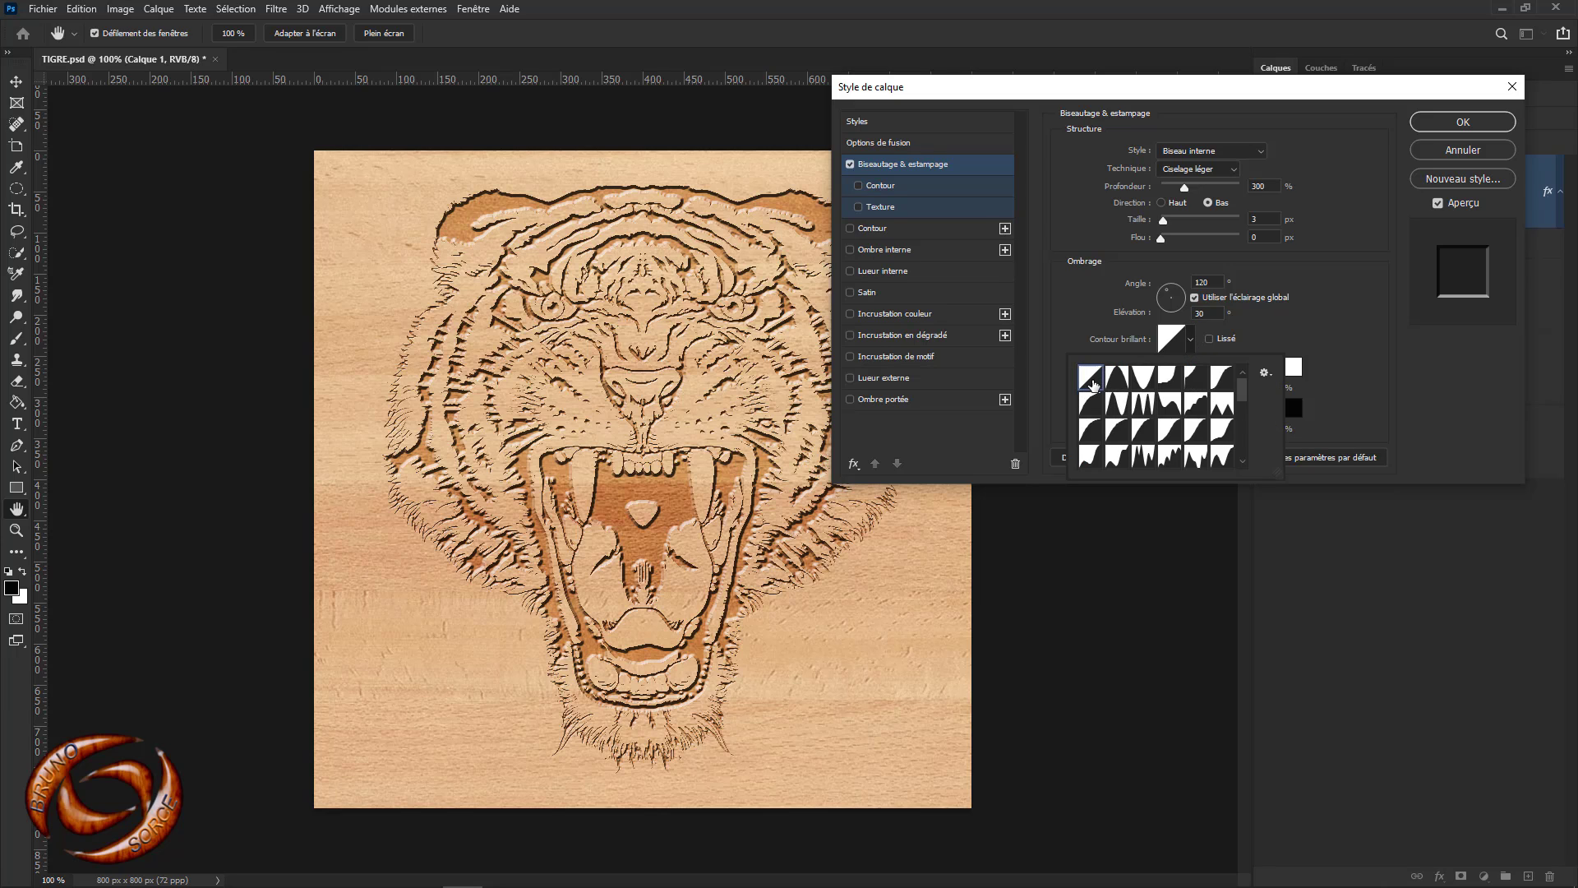
click(1219, 350)
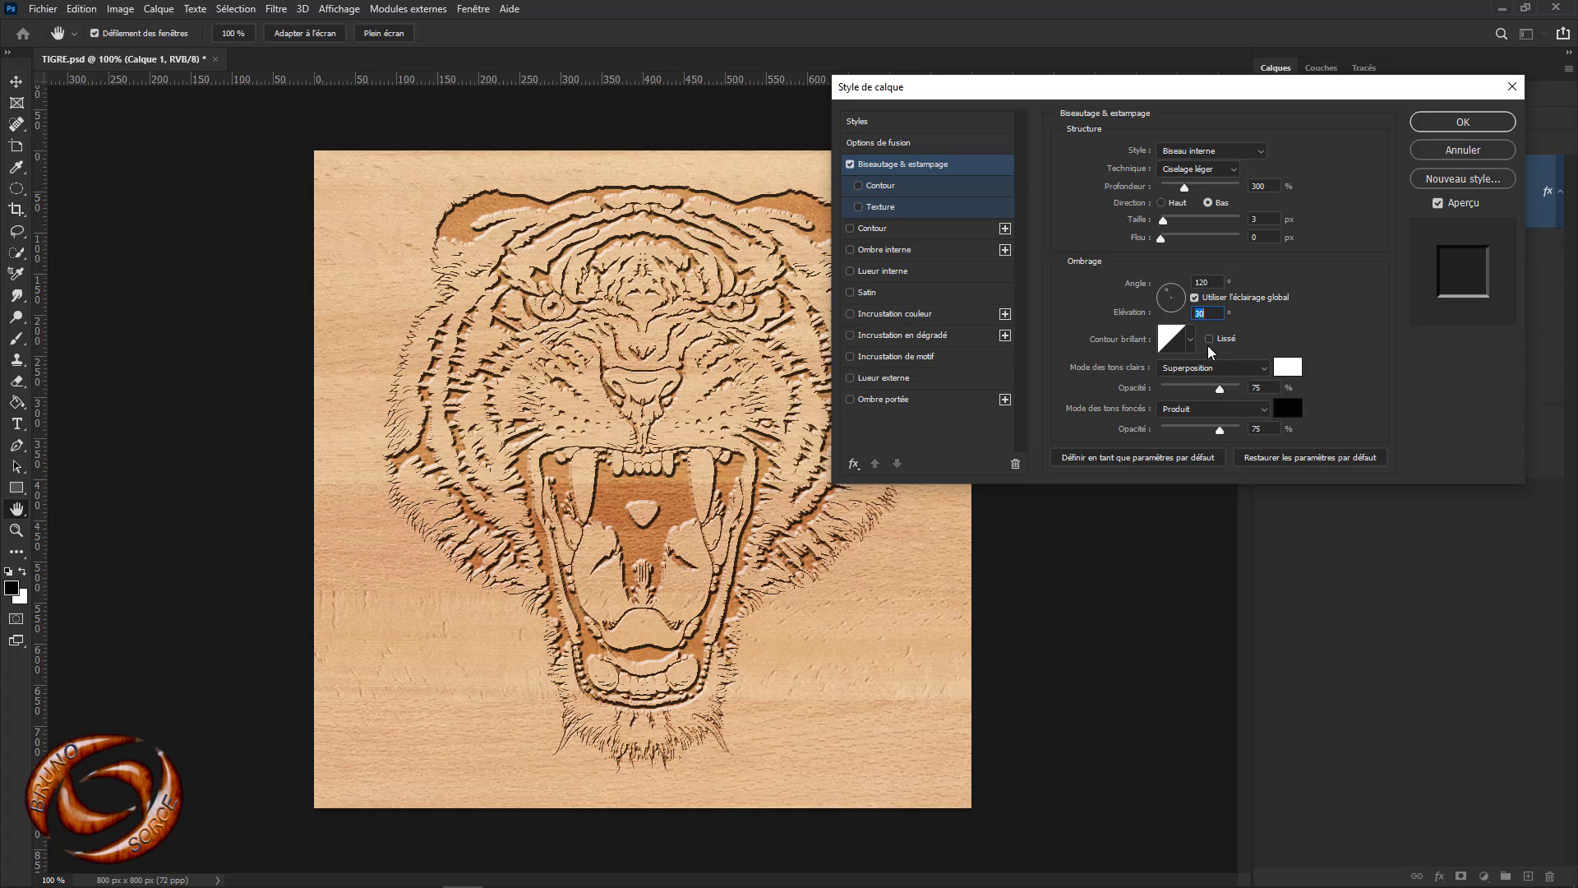
Set the bevel's highlight mode to Densité couleur - with an opacity of 25 %
click(1172, 373)
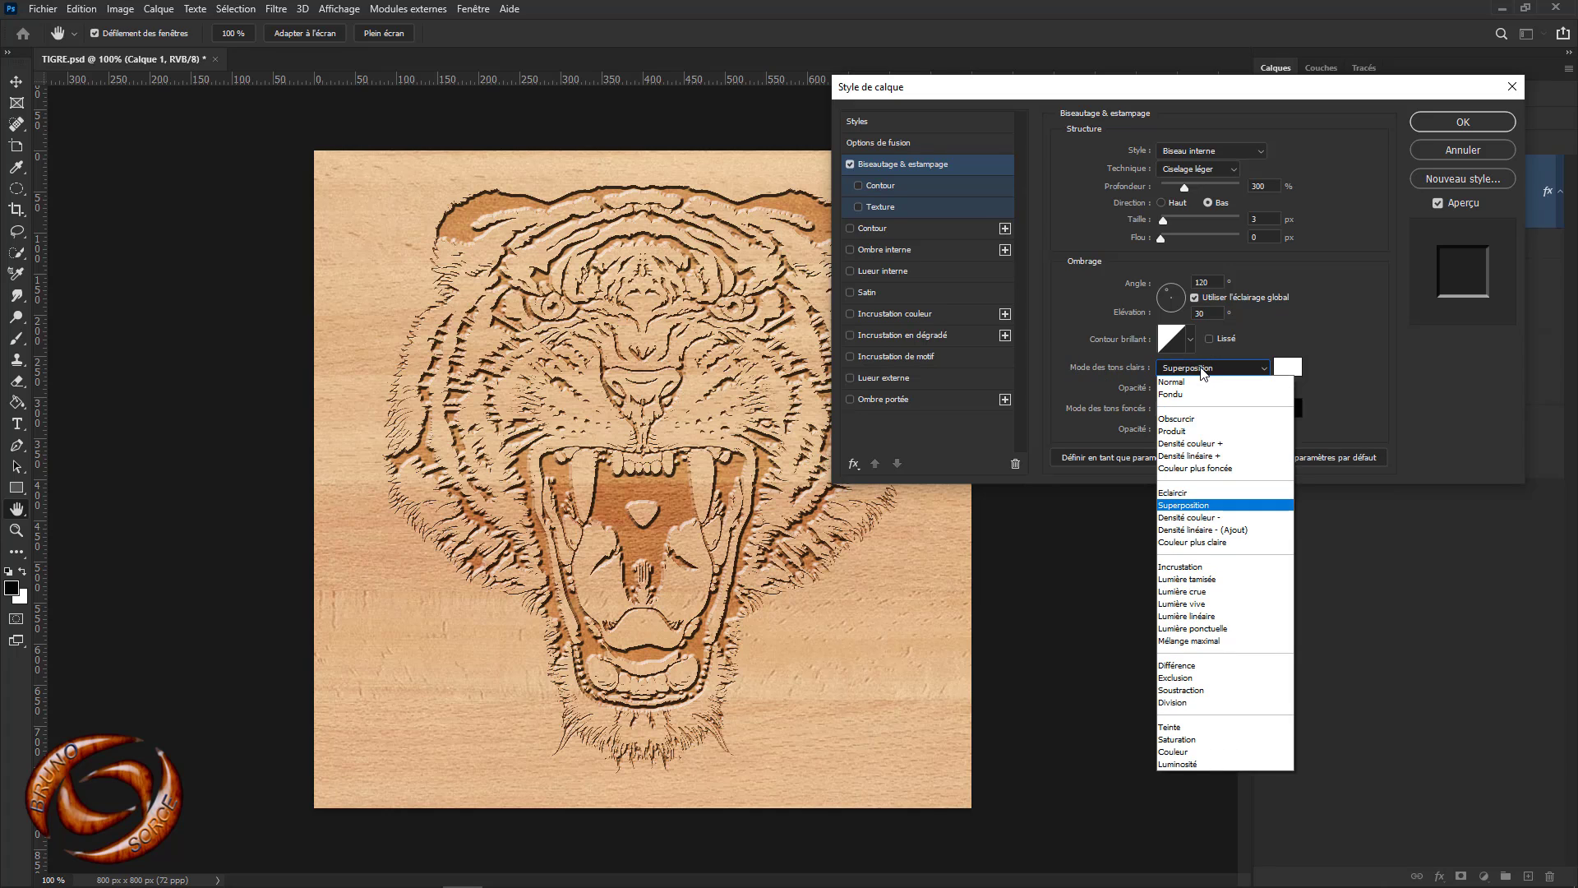
click(1185, 518)
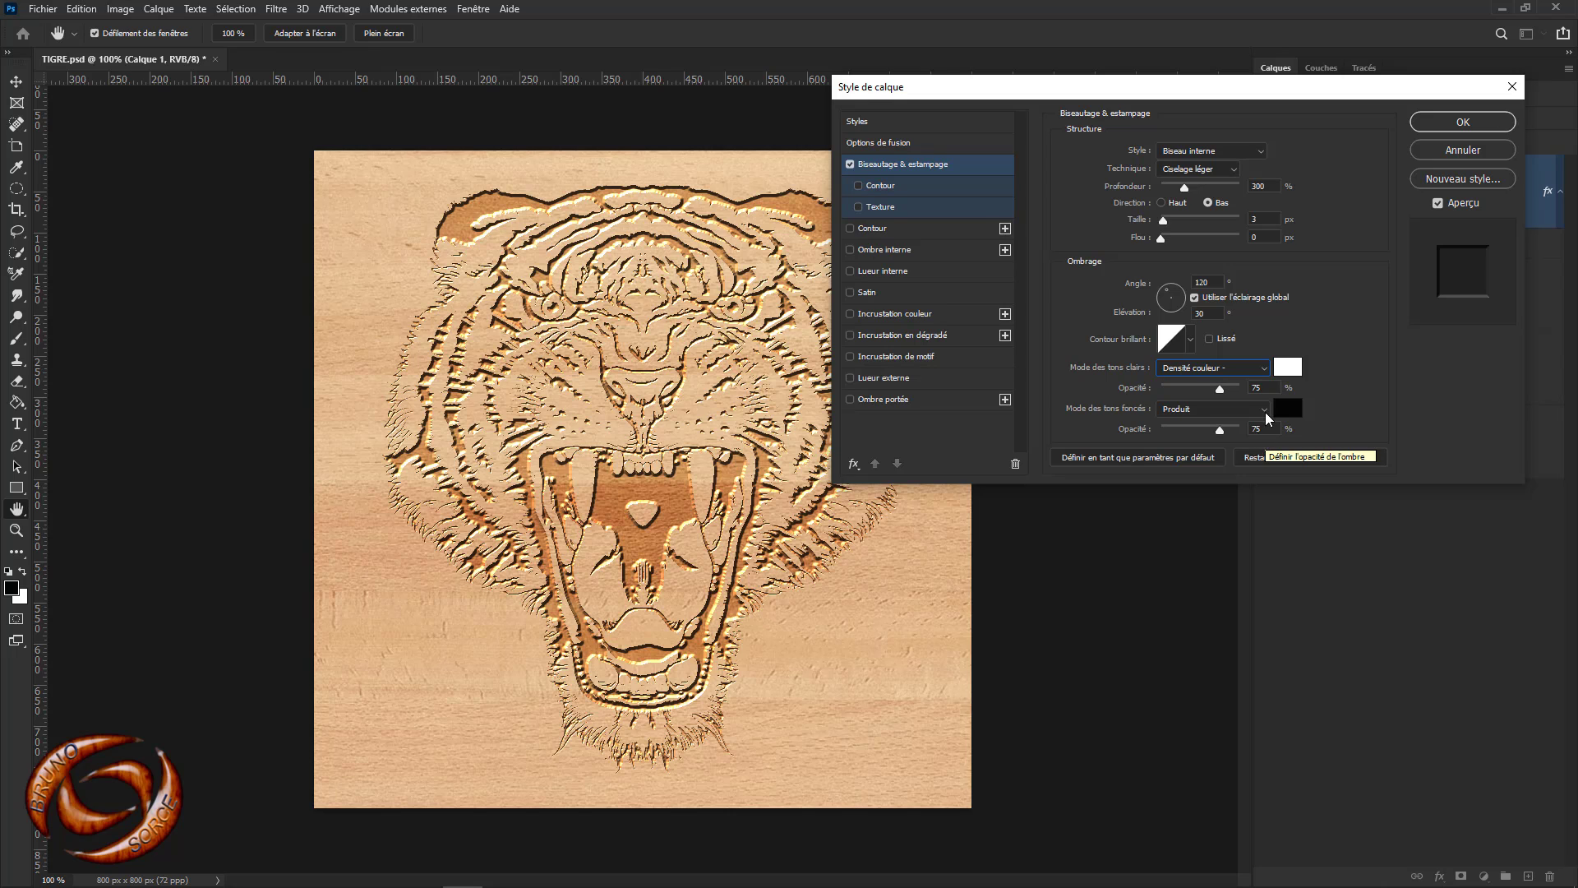
click(1248, 387)
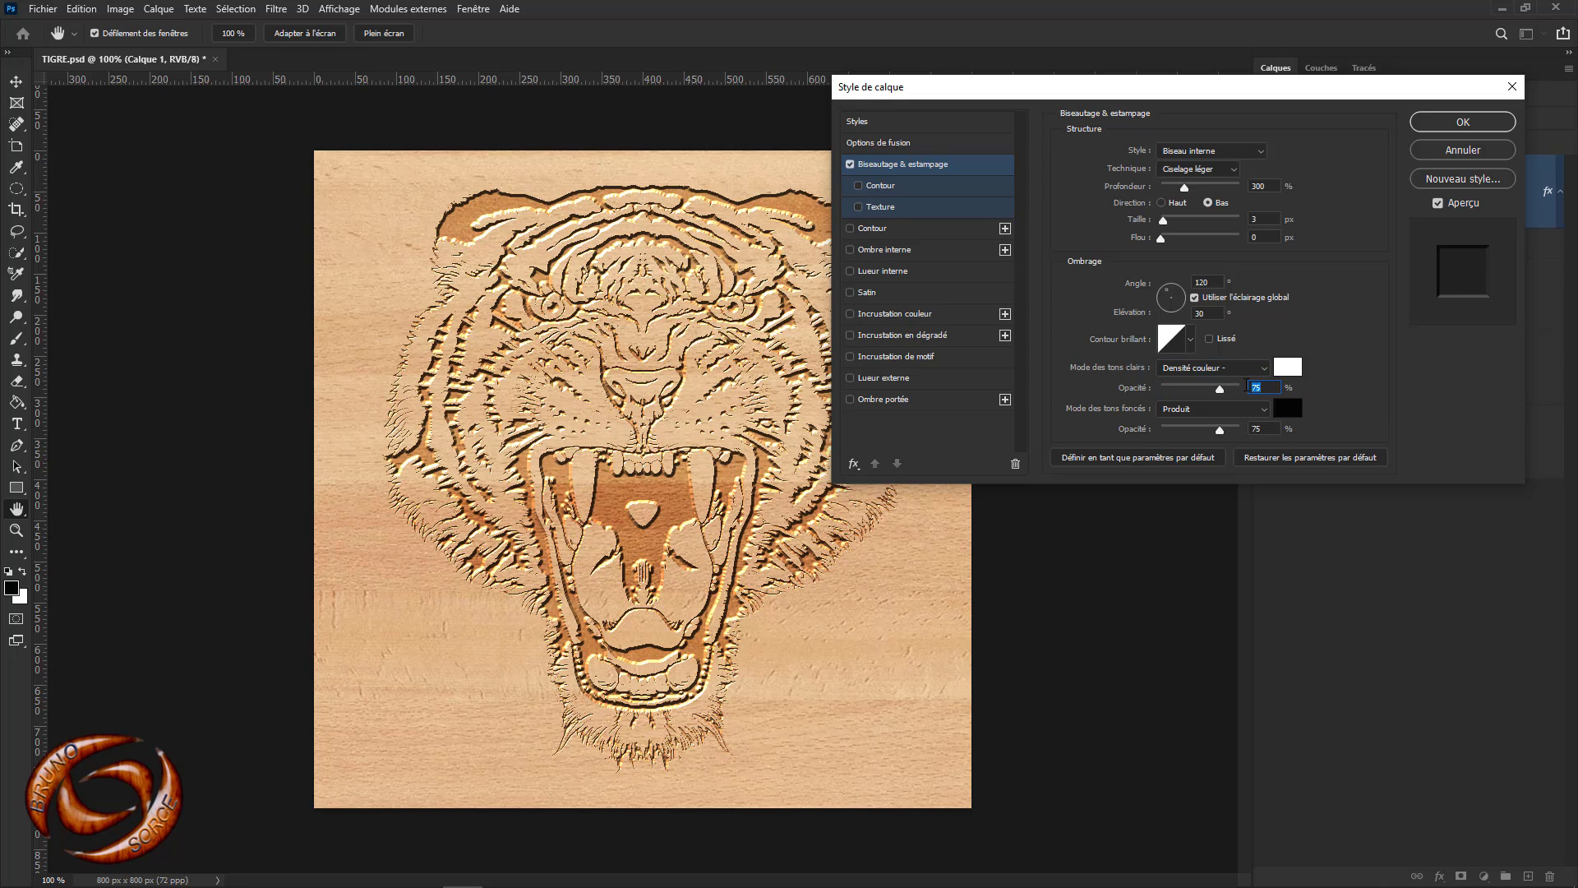
text(25)
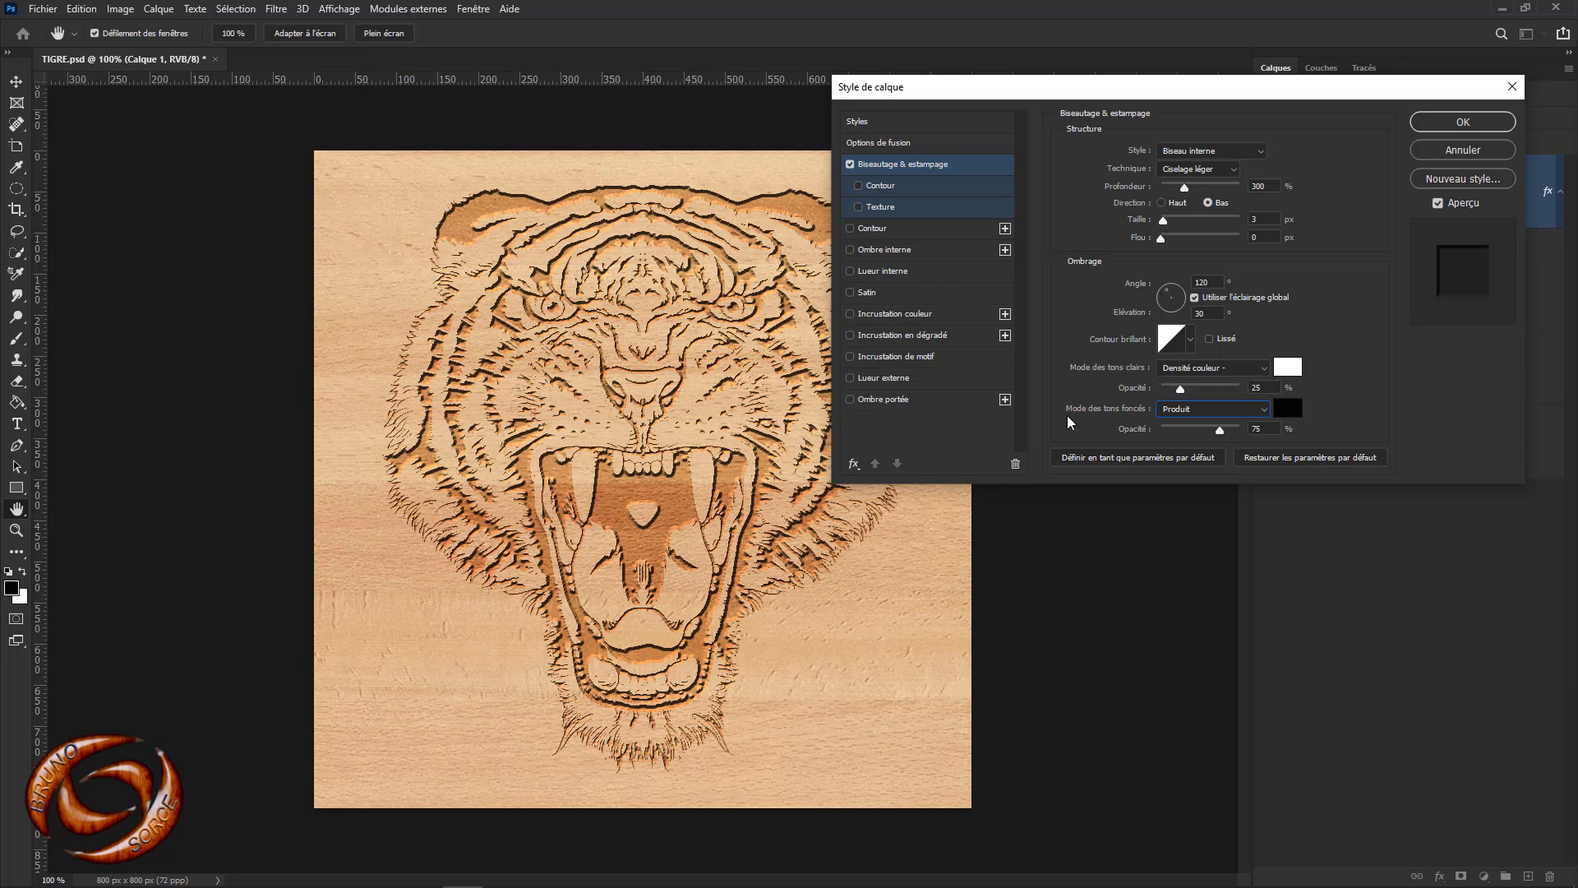
Set the bevel's shadow mode to Densité linéaire + with an opacity of 50 %
click(1220, 415)
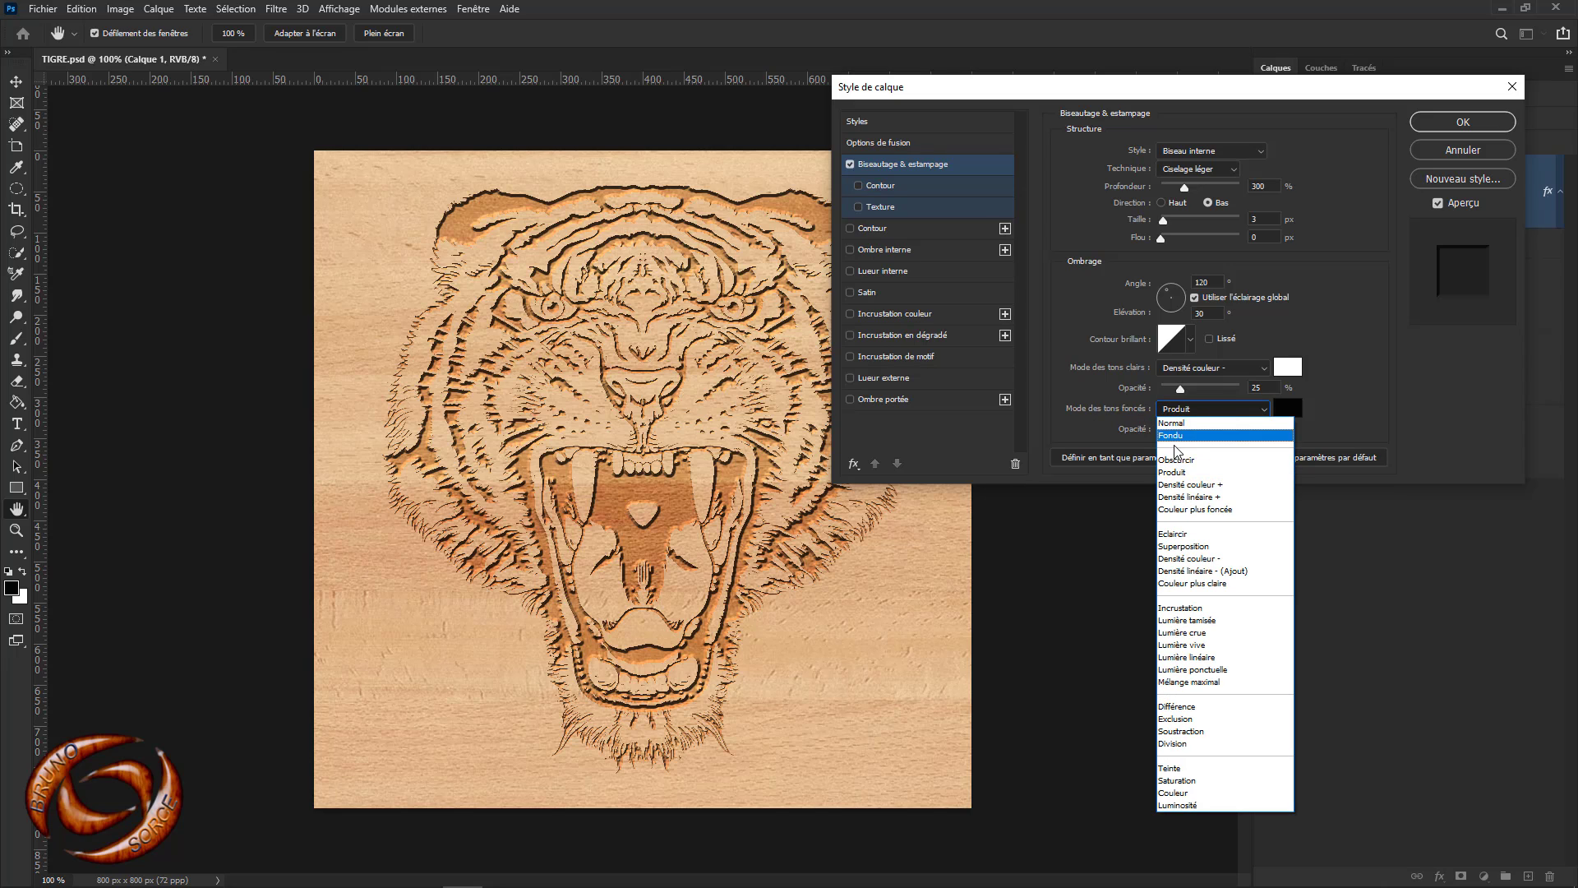
click(1177, 499)
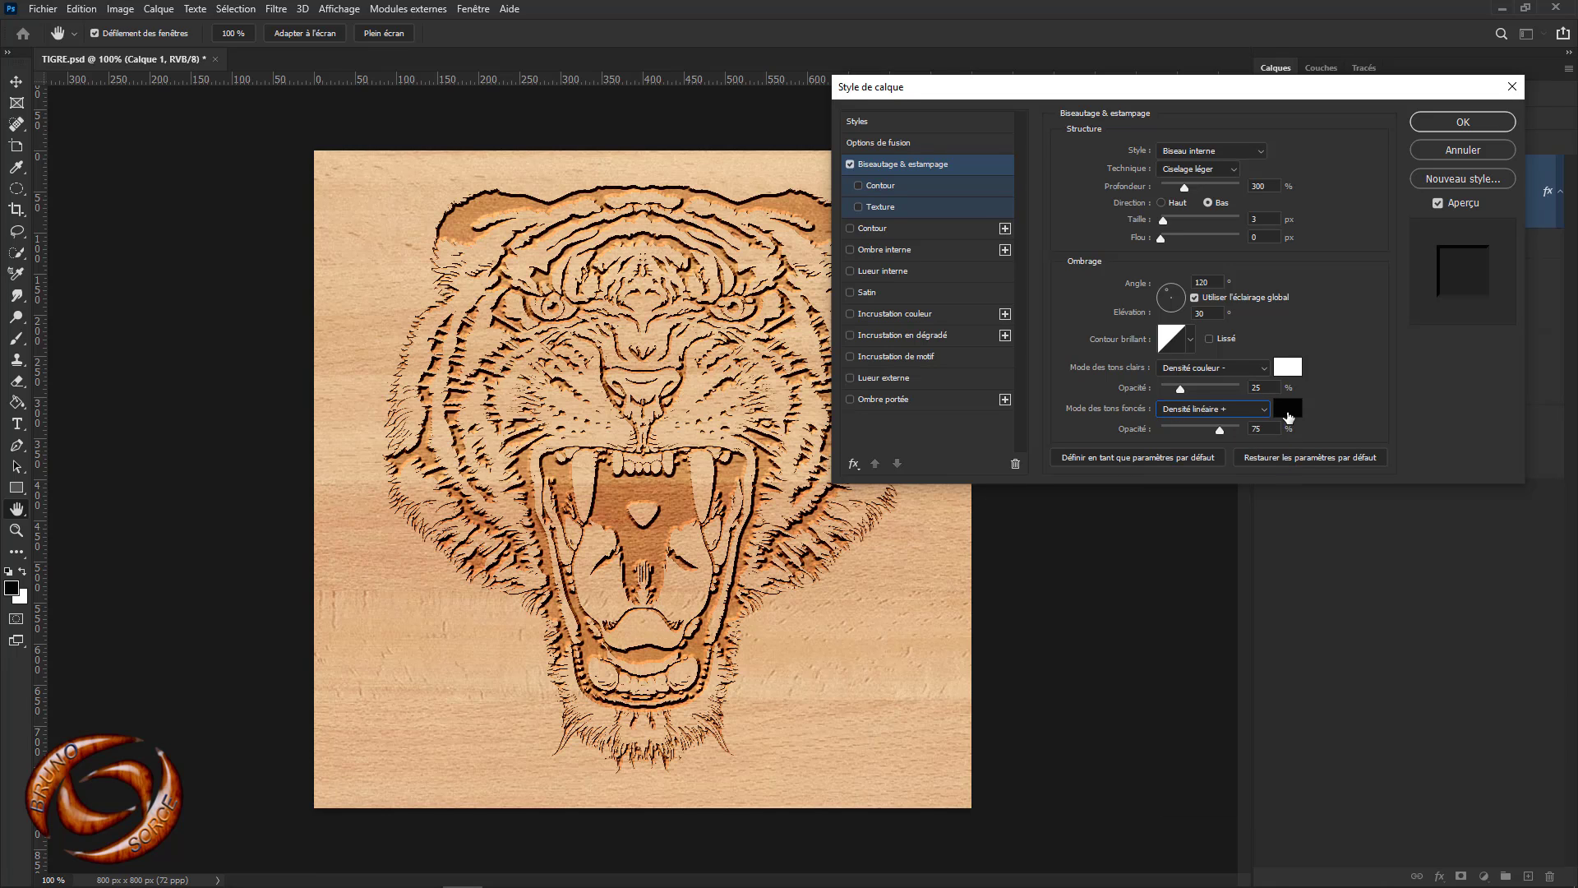
double_click(1266, 429)
text(50)
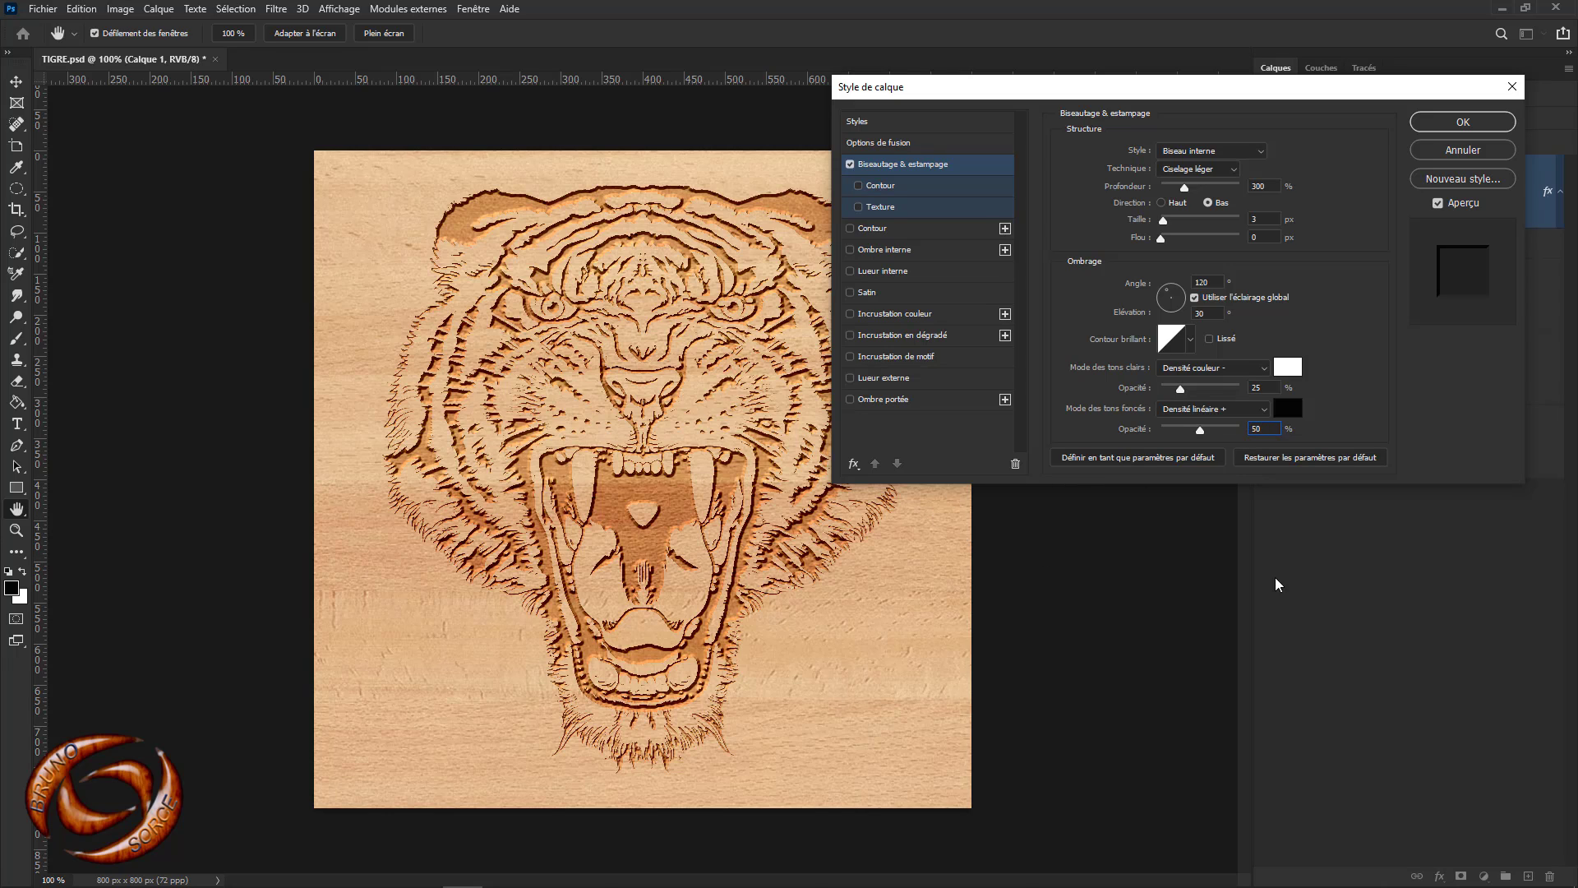
click(1361, 425)
Save the bevel as a new style including layer effects and blending options, add it to the current library, and show the saved styles
click(1450, 178)
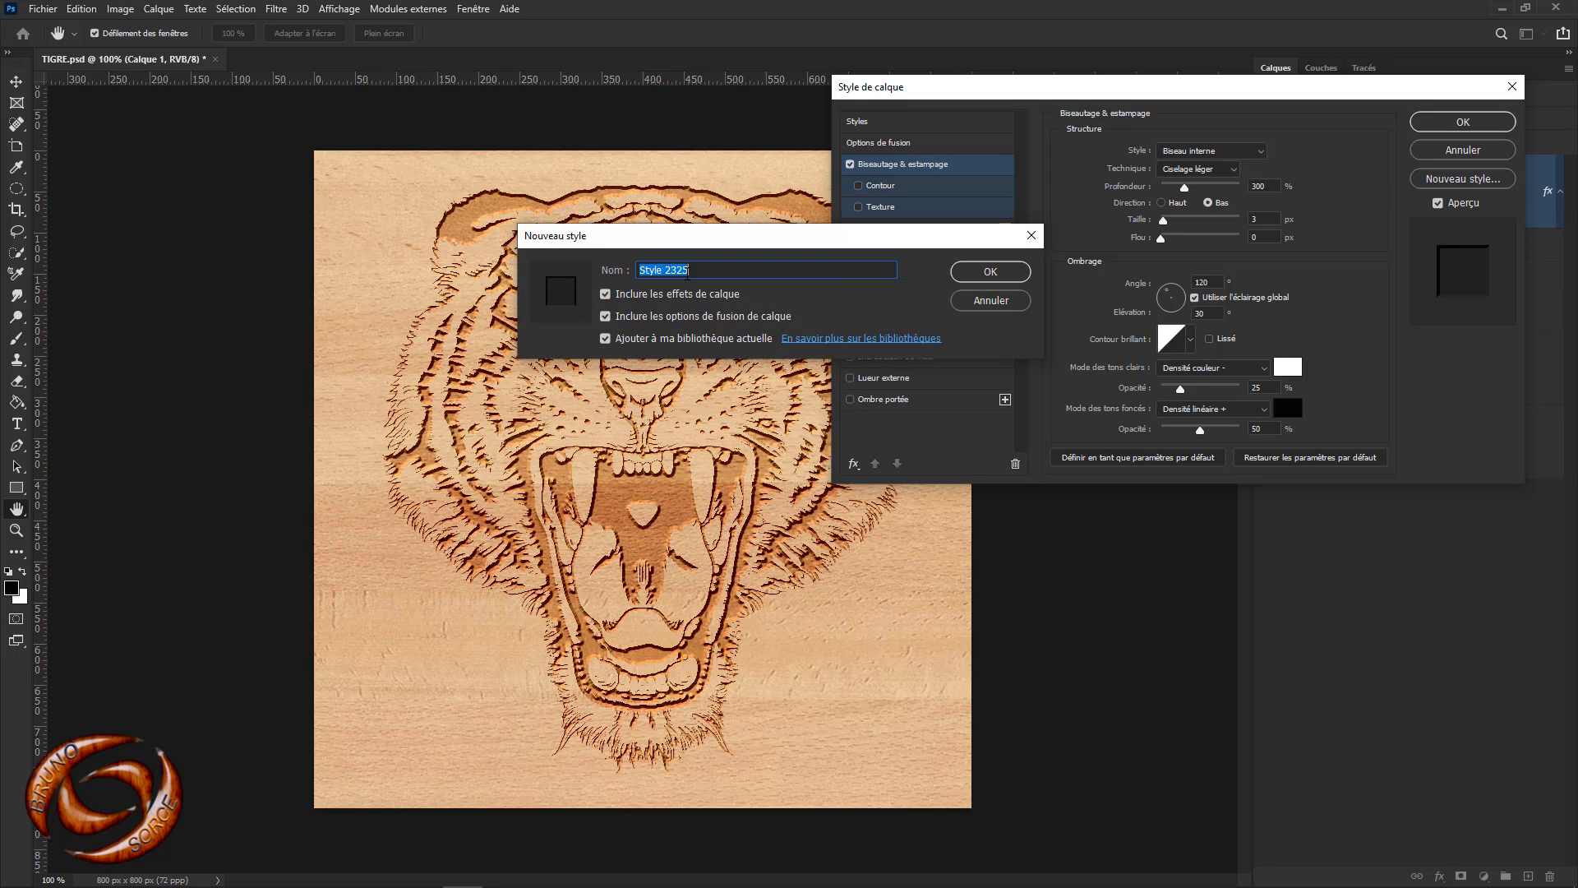
click(1011, 273)
click(945, 121)
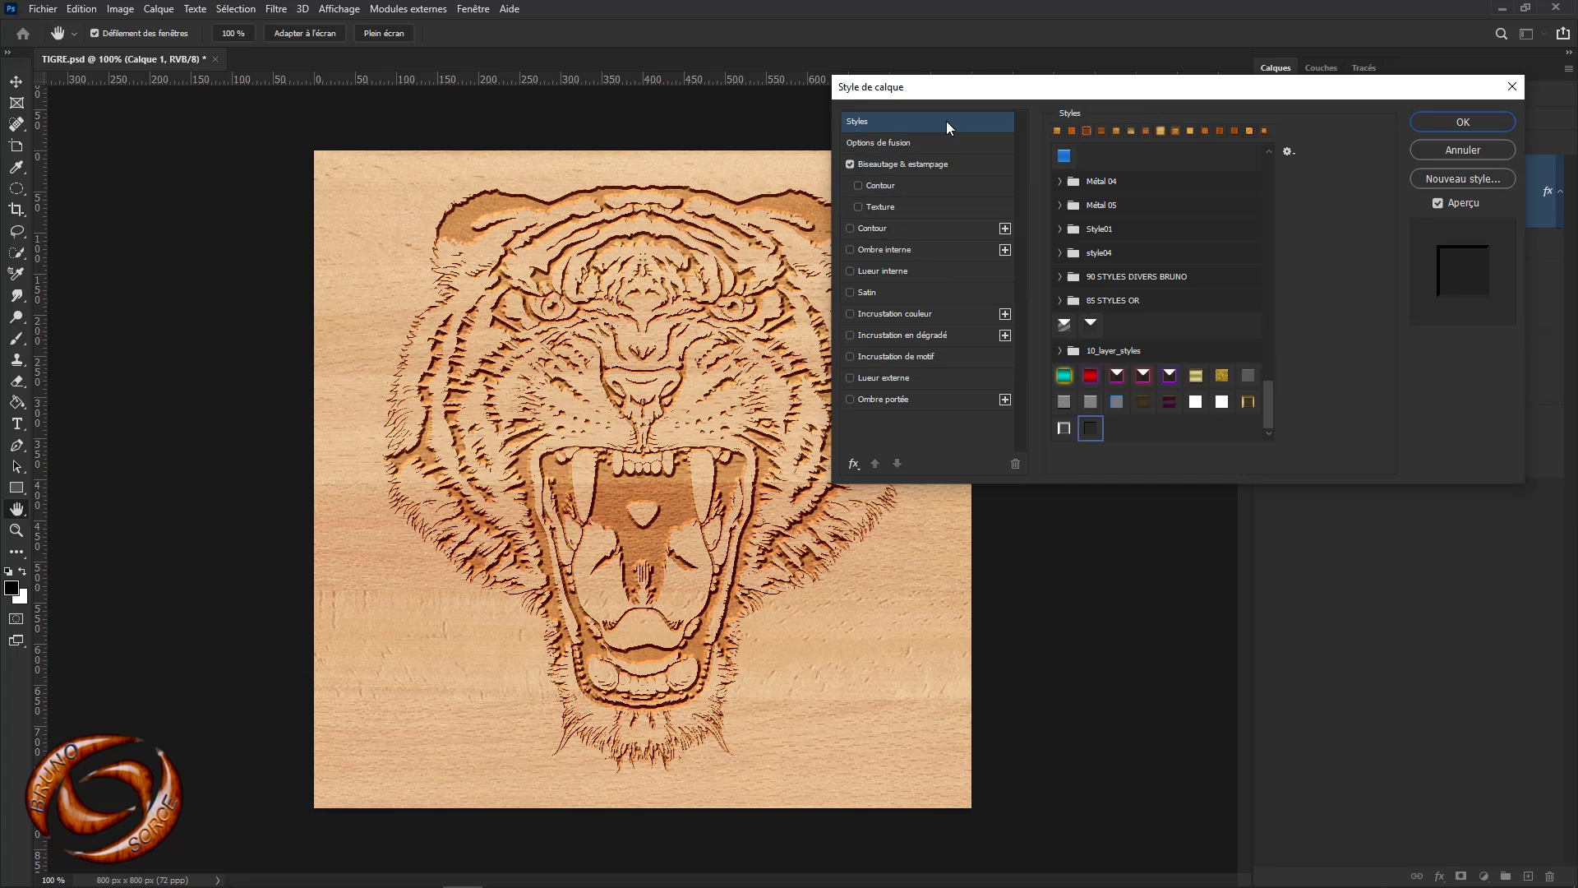
Preview other saved styles on the tiger layer, reapply the newly saved bevel style and confirm the layer style
click(1064, 428)
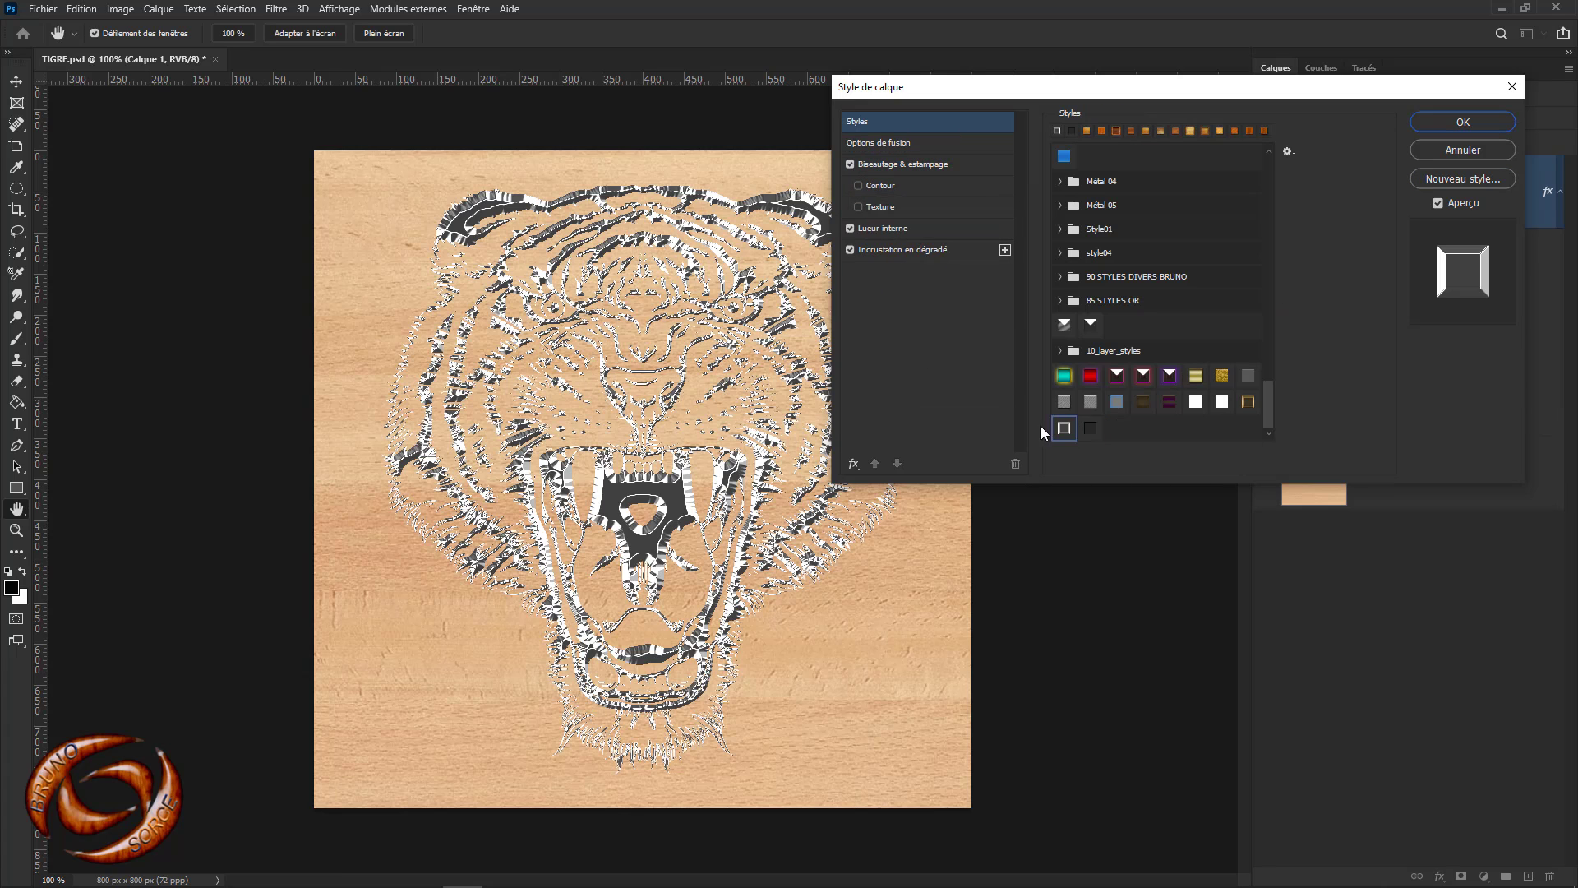
click(1090, 429)
click(1116, 374)
click(1092, 428)
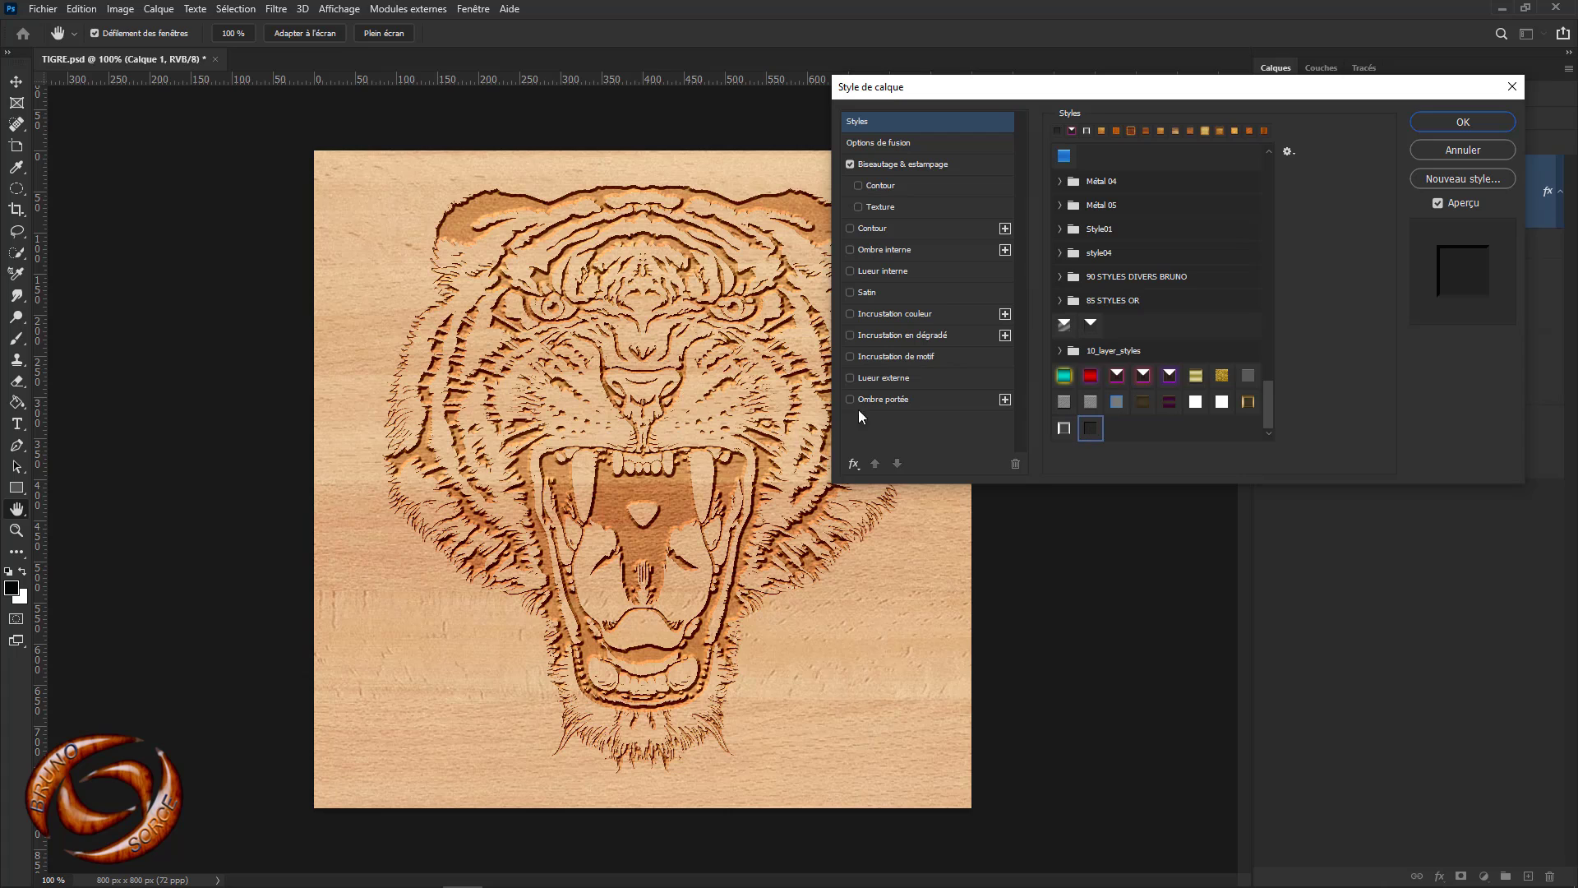
click(1463, 122)
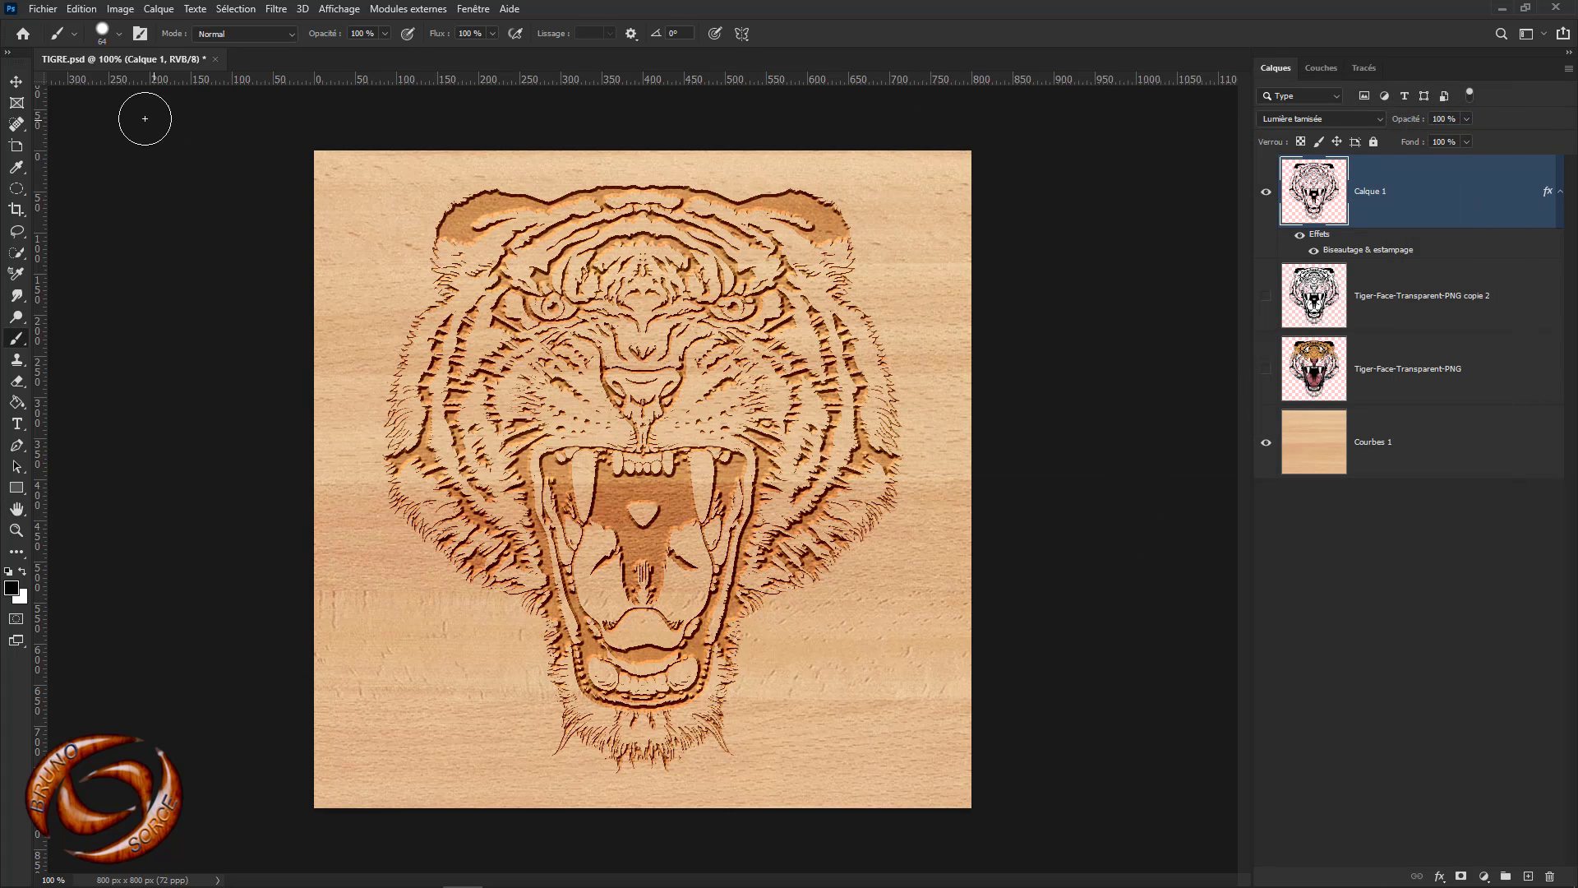
Duplicate the Calque 1 layer together with its bevel effect
click(16, 81)
click(175, 260)
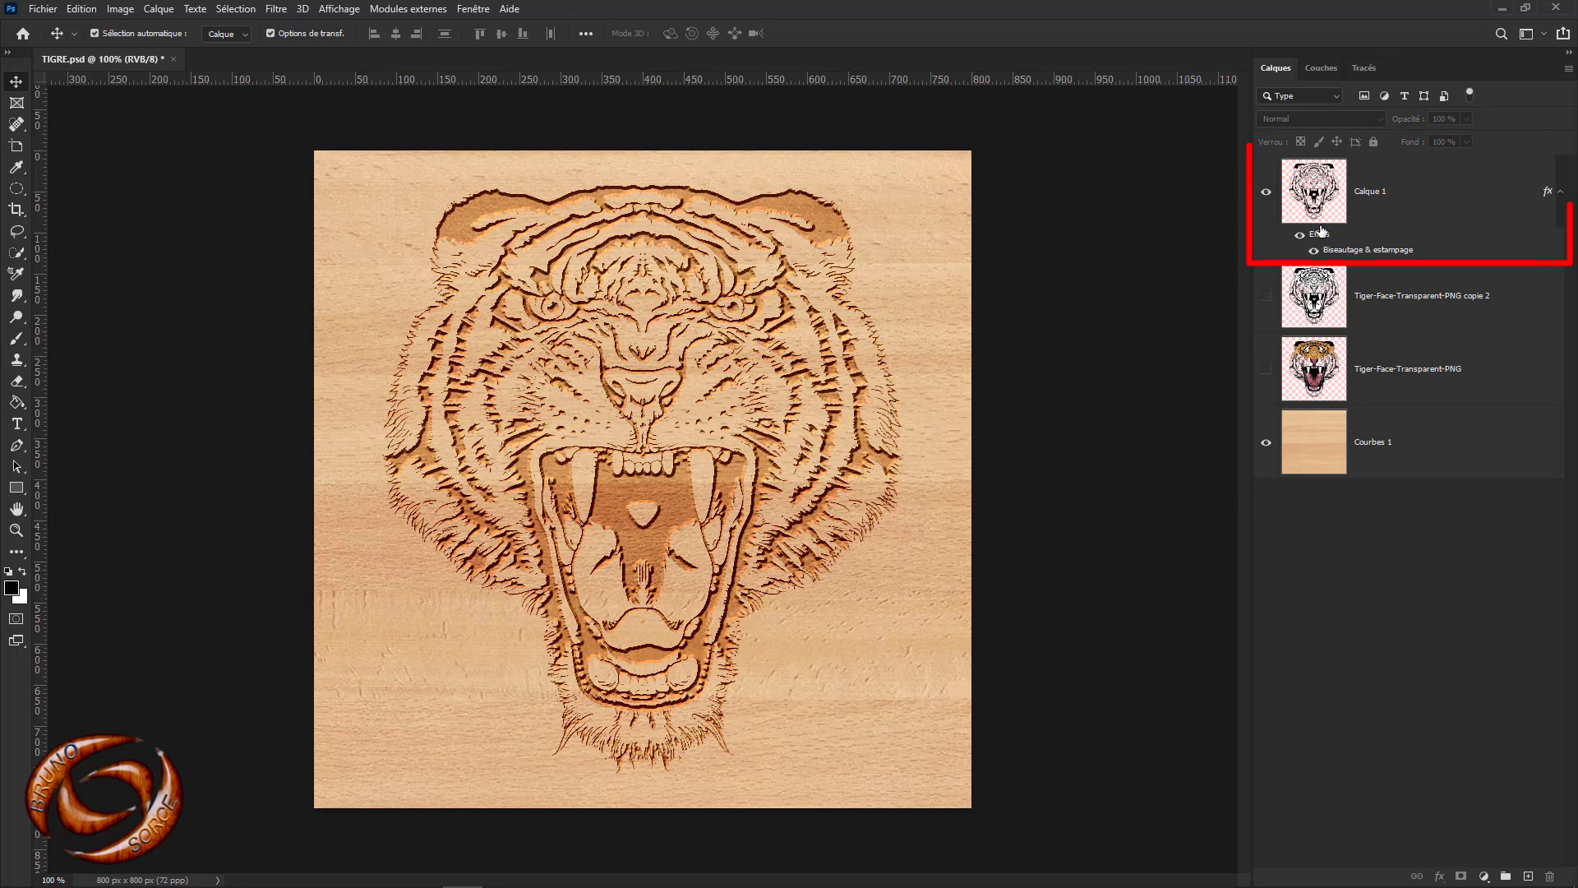
click(1430, 204)
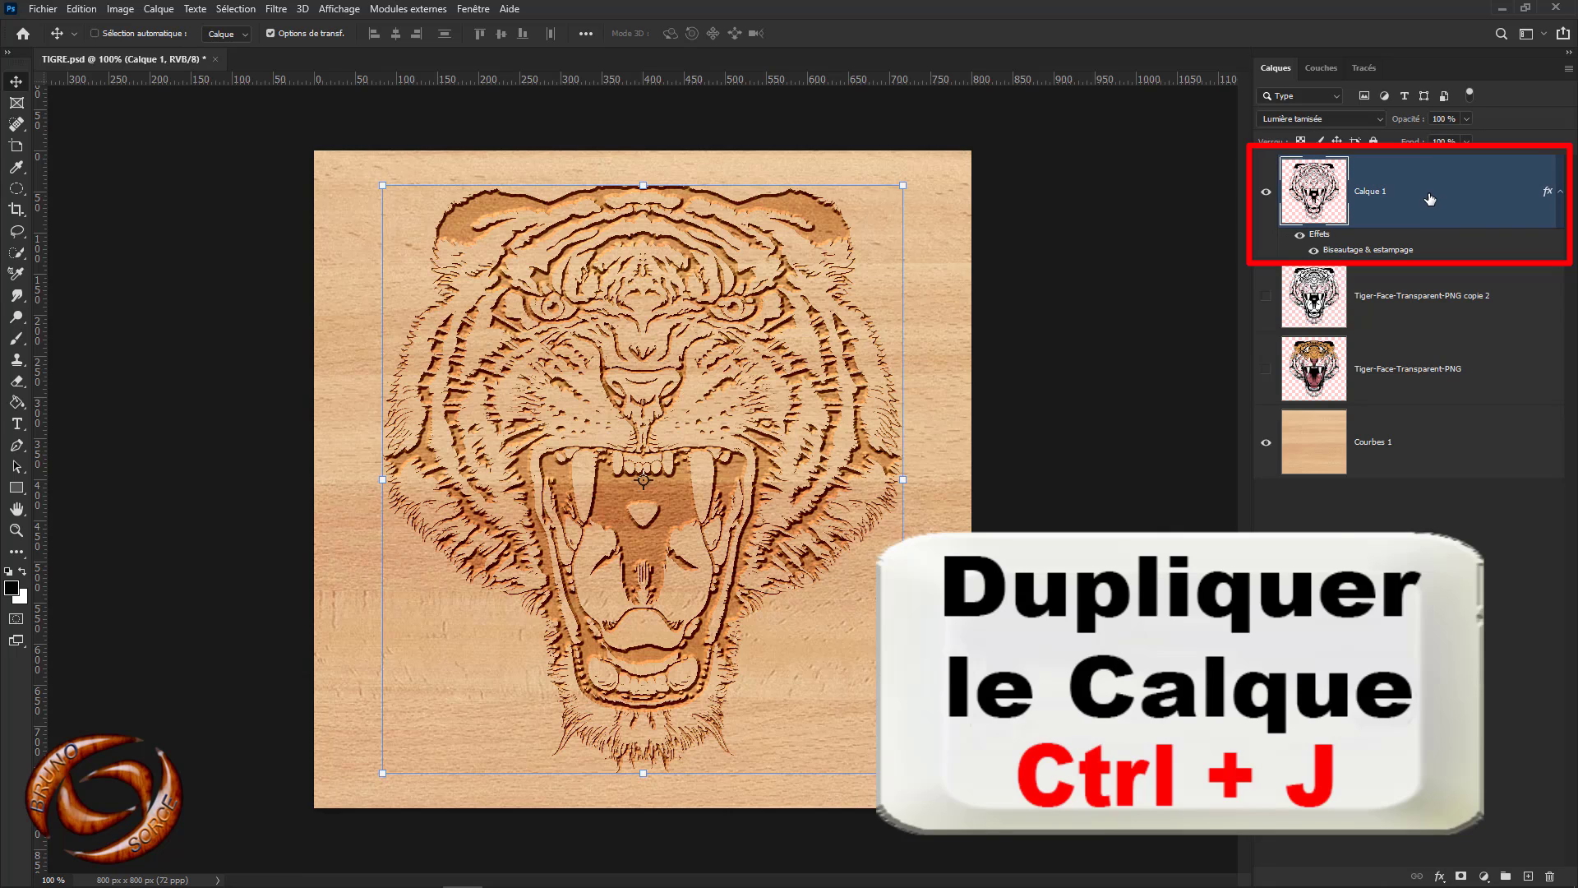
key(ctrl+j)
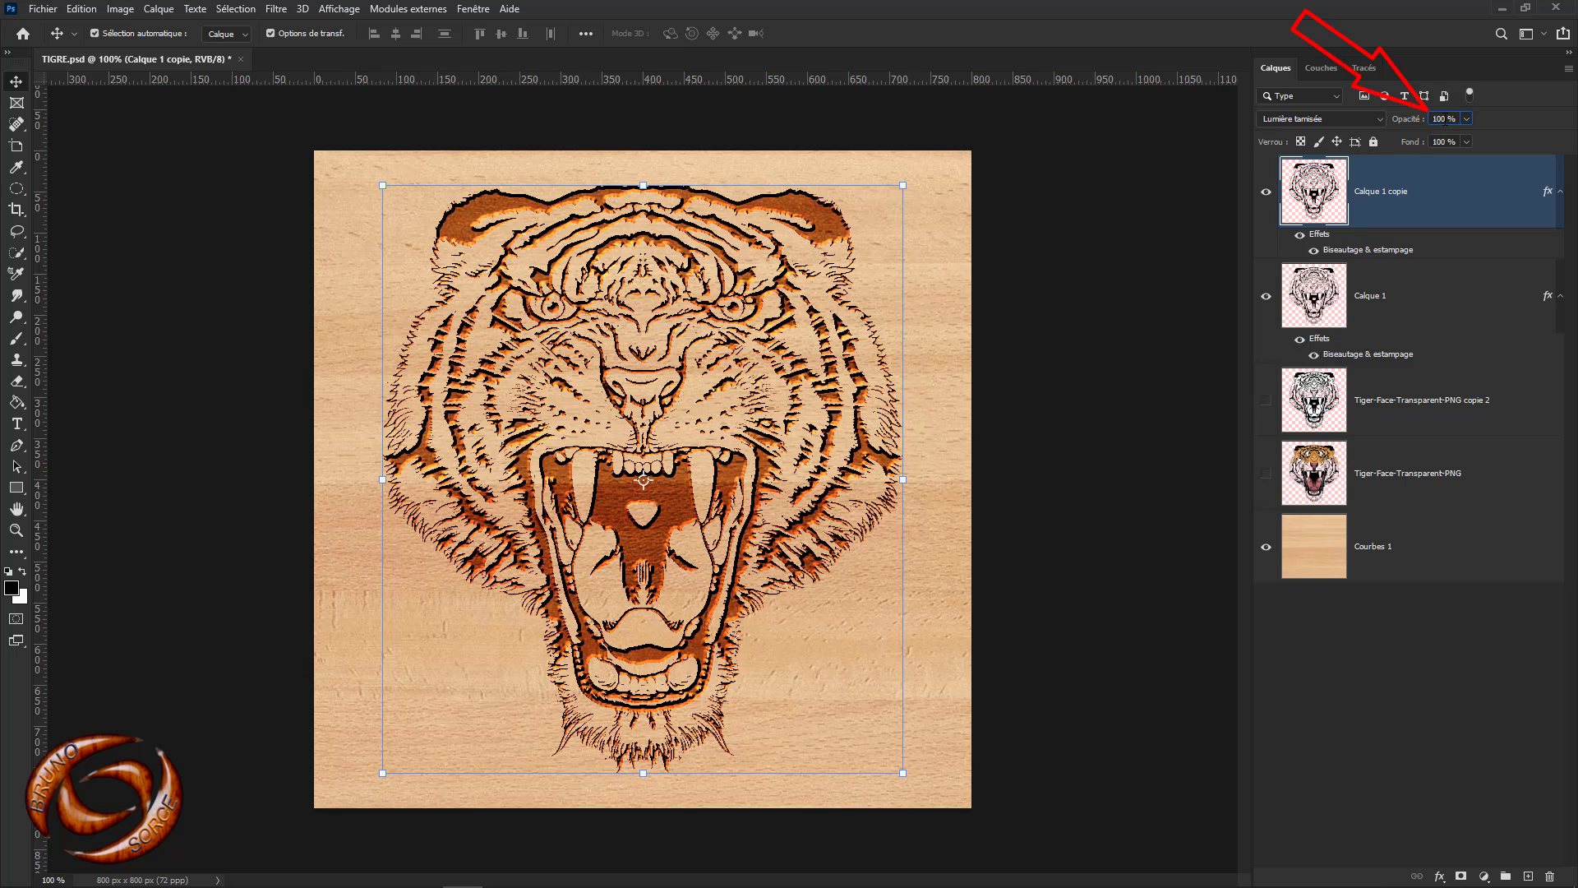
Set the opacity of the Calque 1 copie layer to 70 % and leave all layers deselected
click(1444, 121)
text(7)
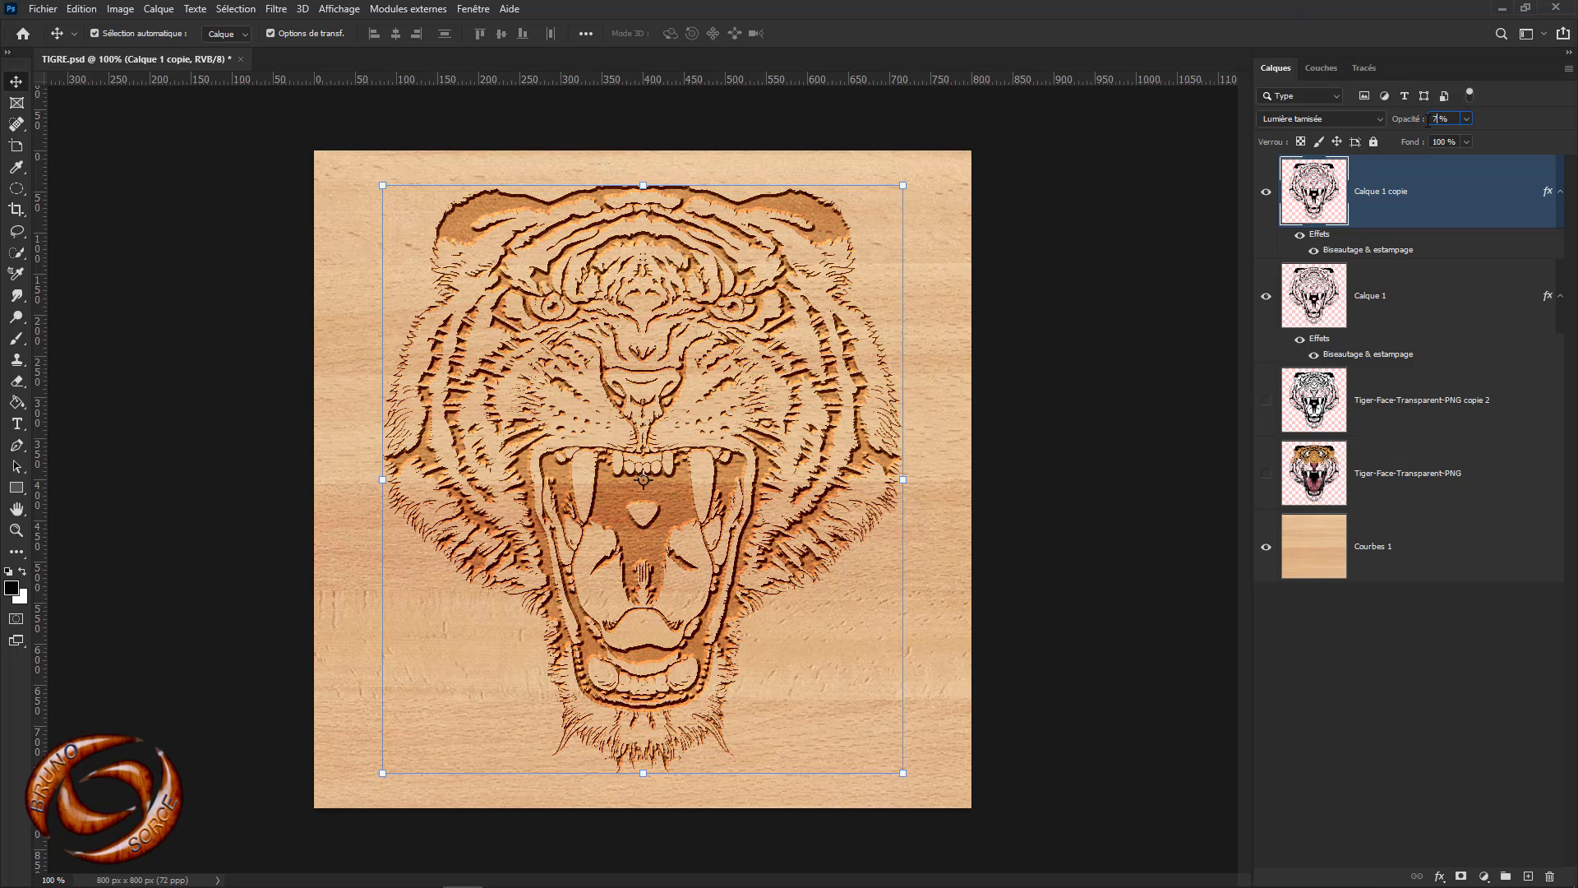
text(0)
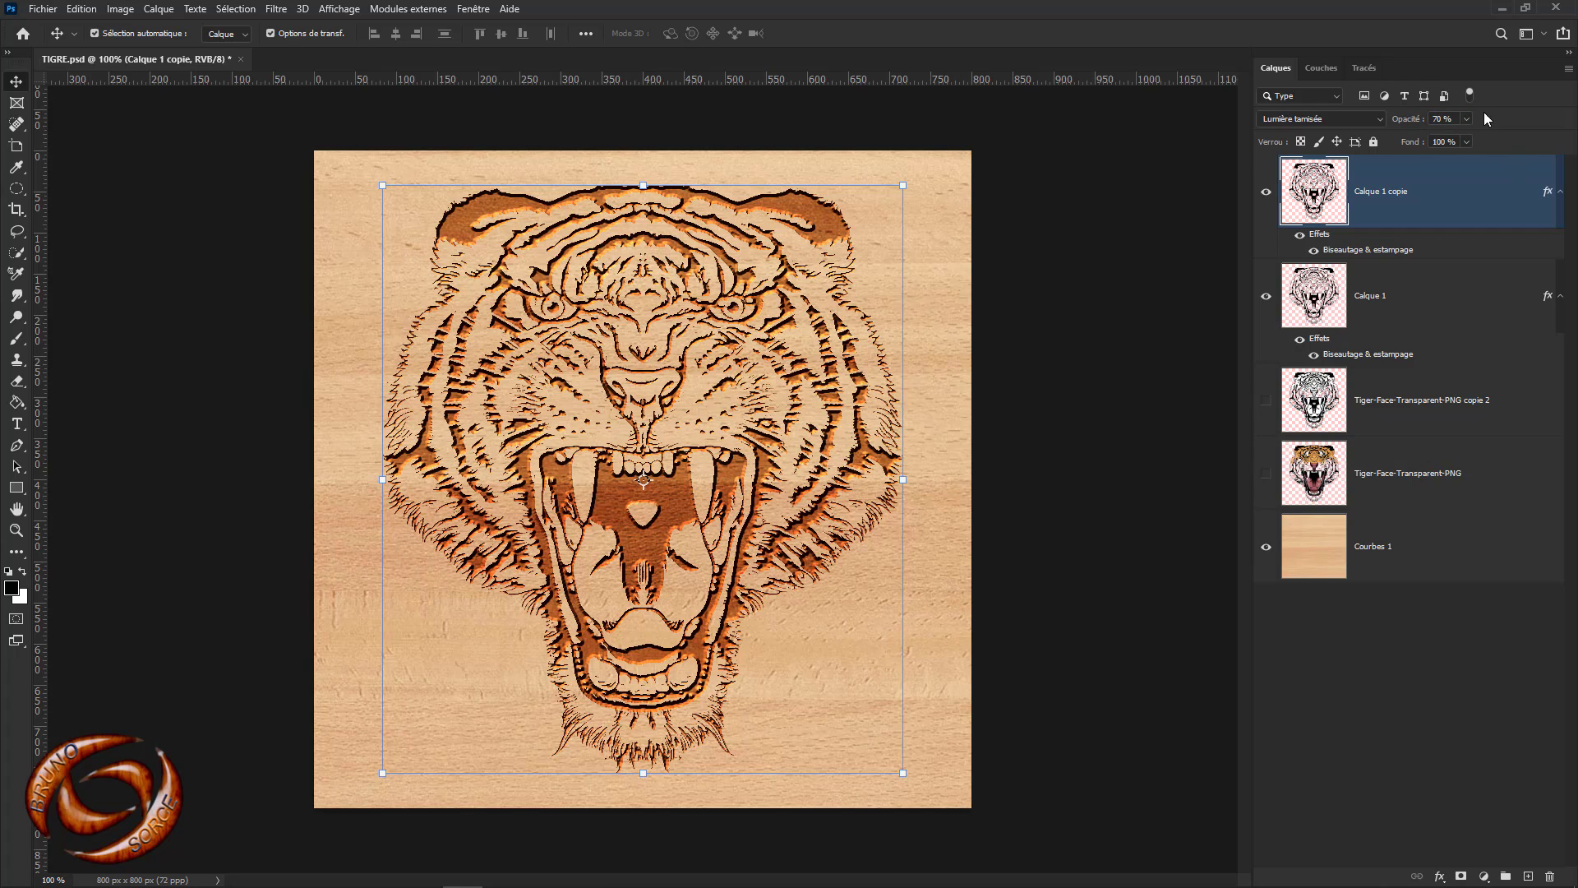
click(1053, 449)
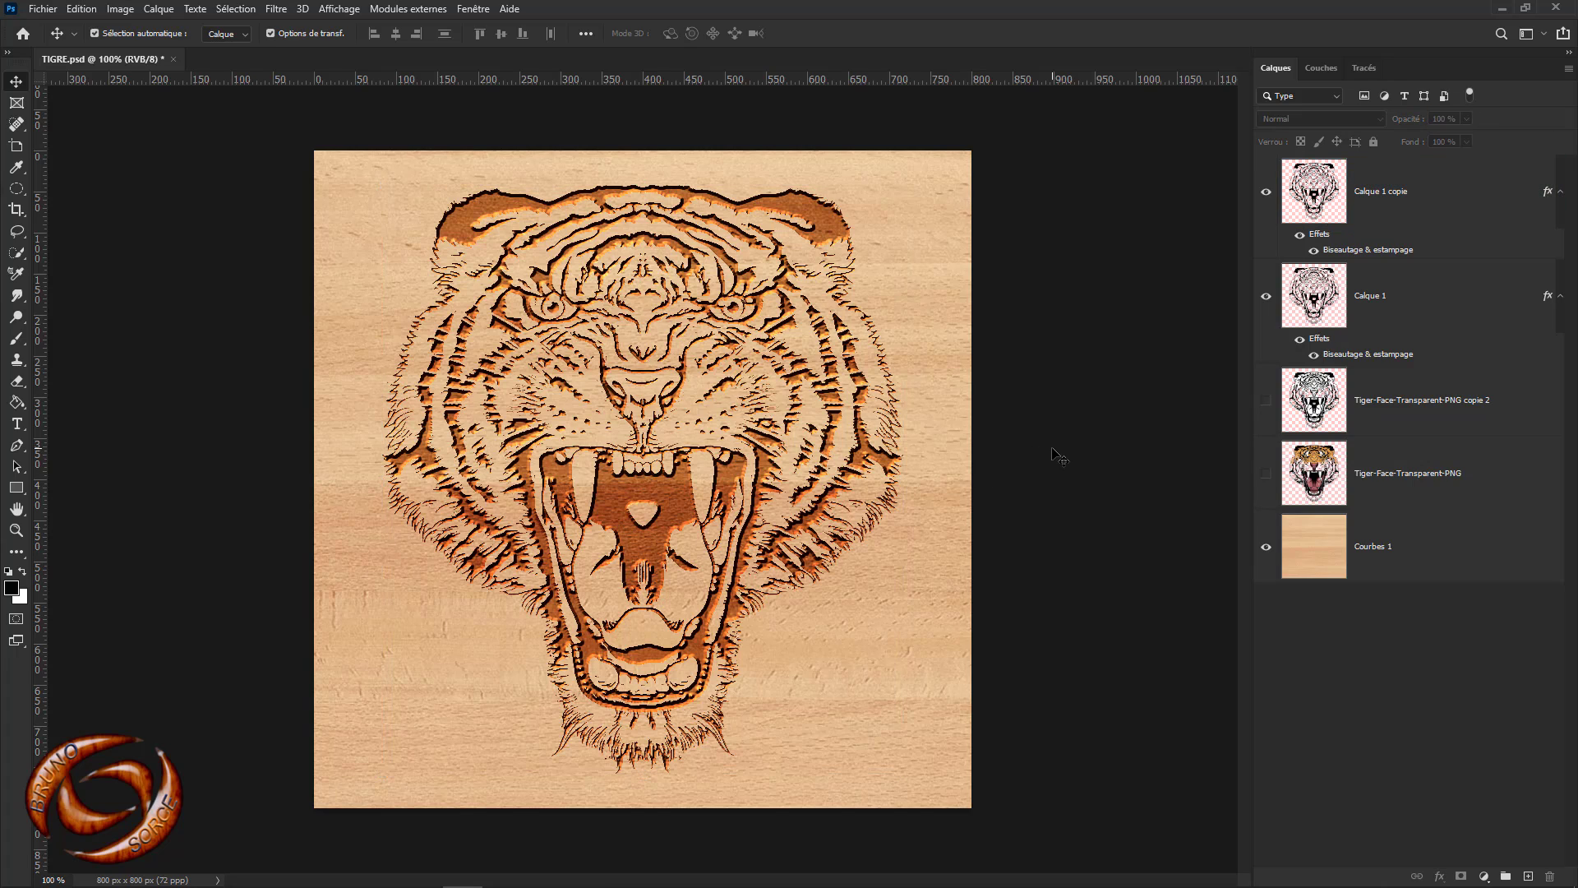
click(1397, 183)
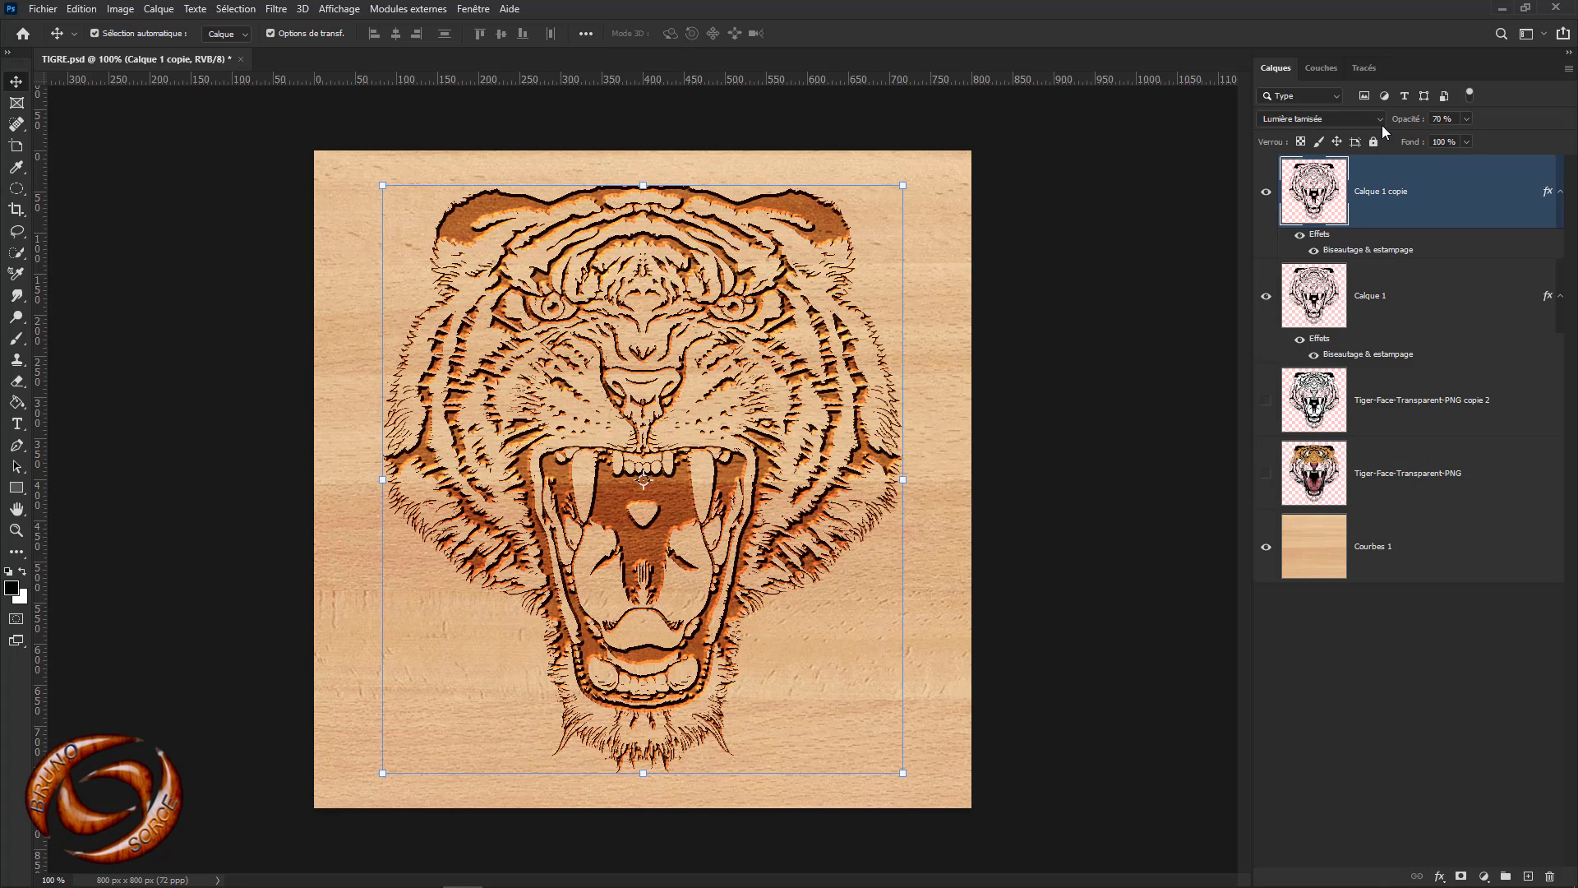
click(1105, 454)
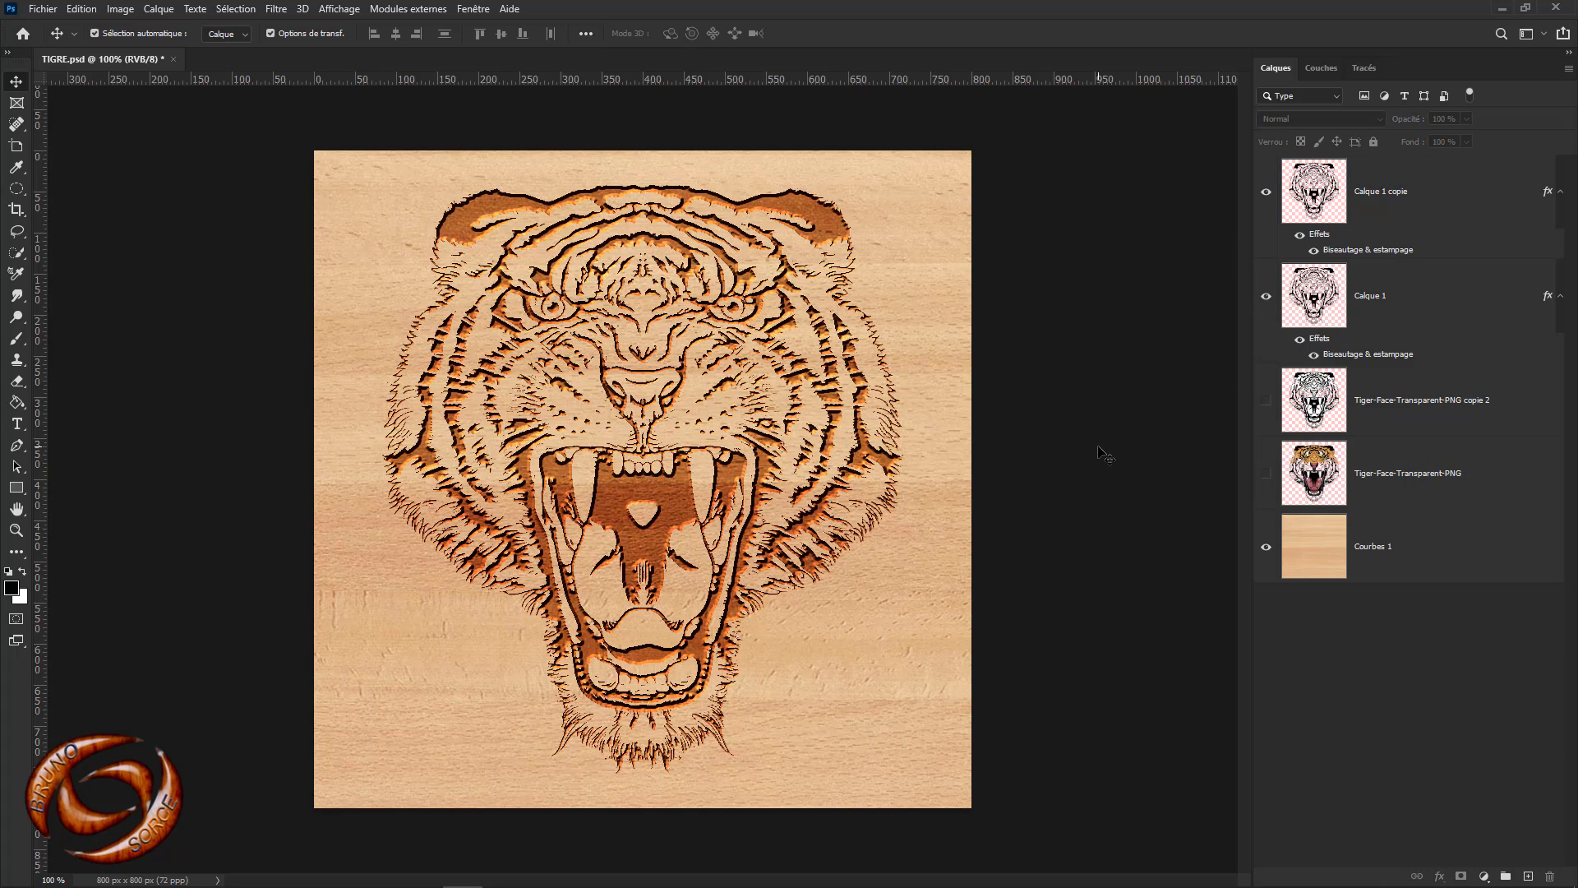